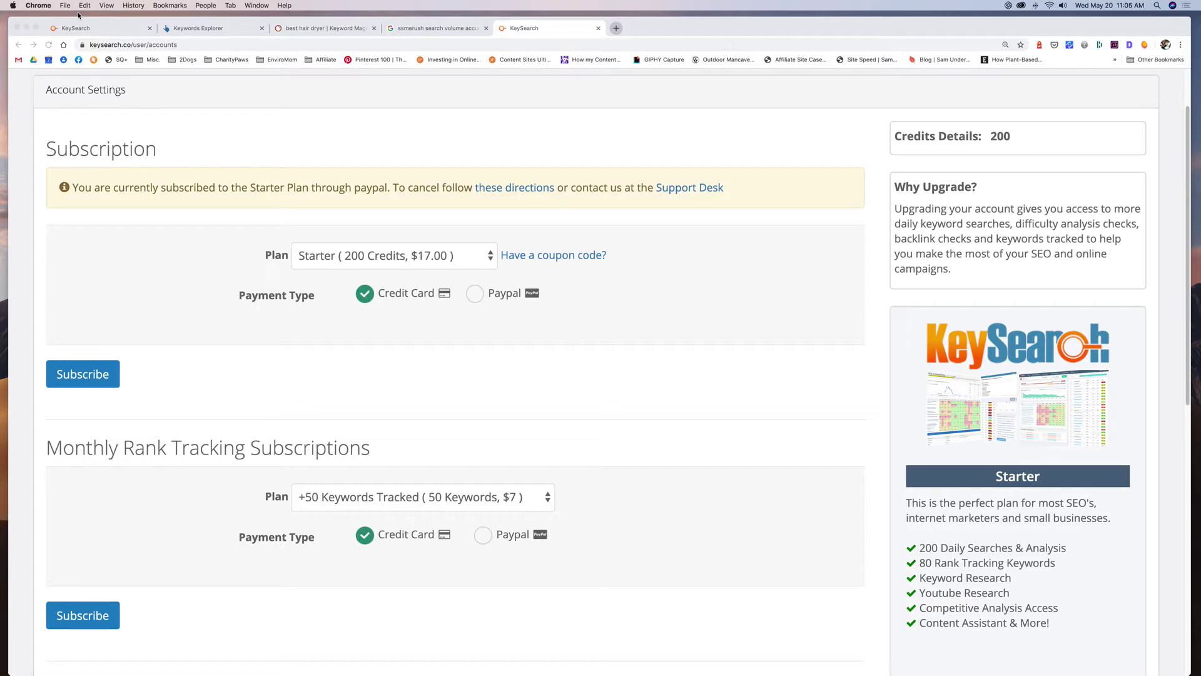
Review the Account Settings subscription plans, keep Starter, and return to the best hair dryer results
{"action": "scroll", "coordinate": [336, 288], "scroll_direction": "down", "scroll_amount": 1}
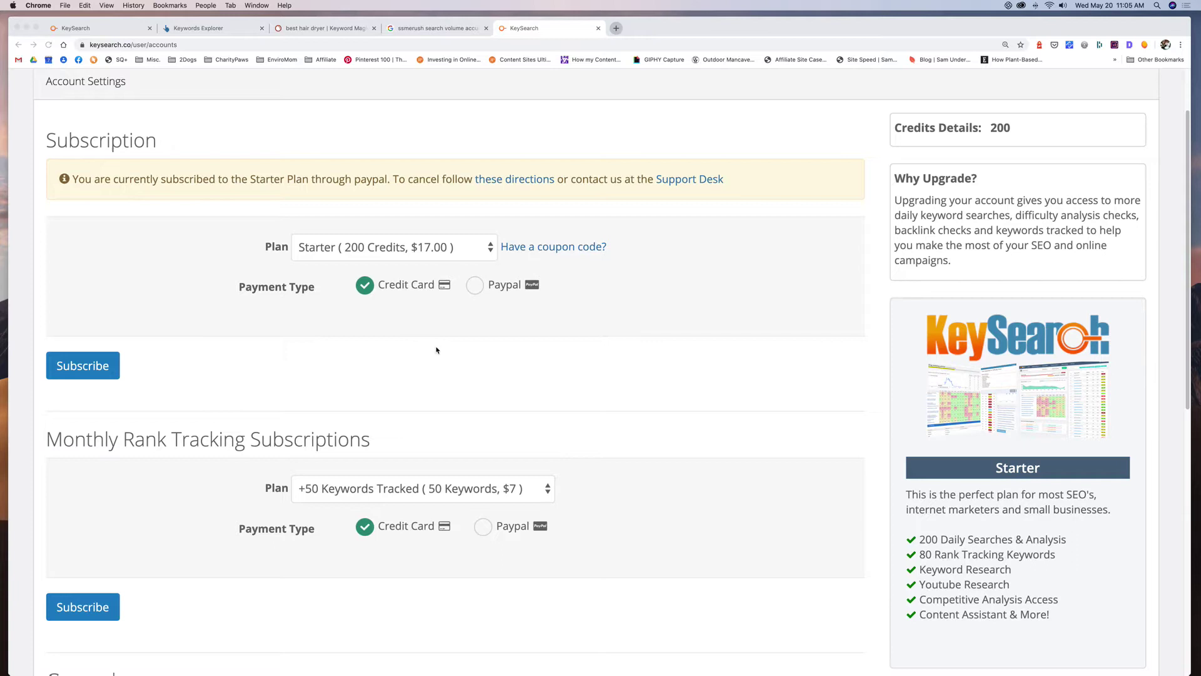
{"action": "scroll", "coordinate": [349, 339], "scroll_direction": "down", "scroll_amount": 1}
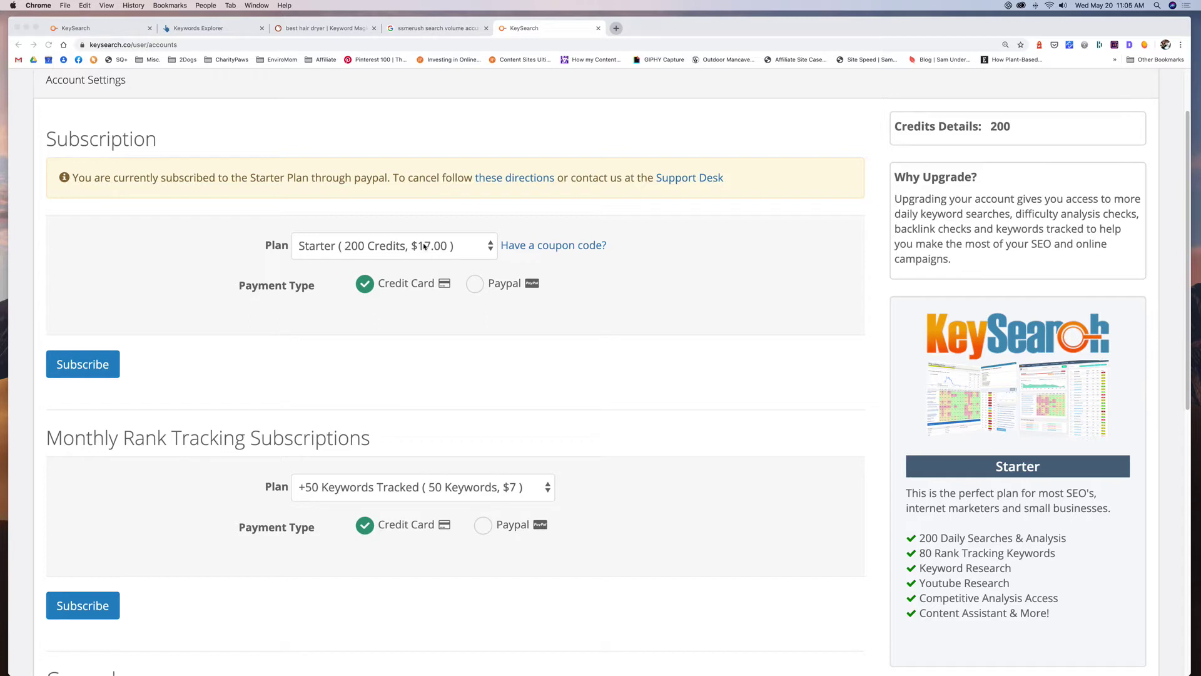
{"action": "left_click", "coordinate": [388, 248]}
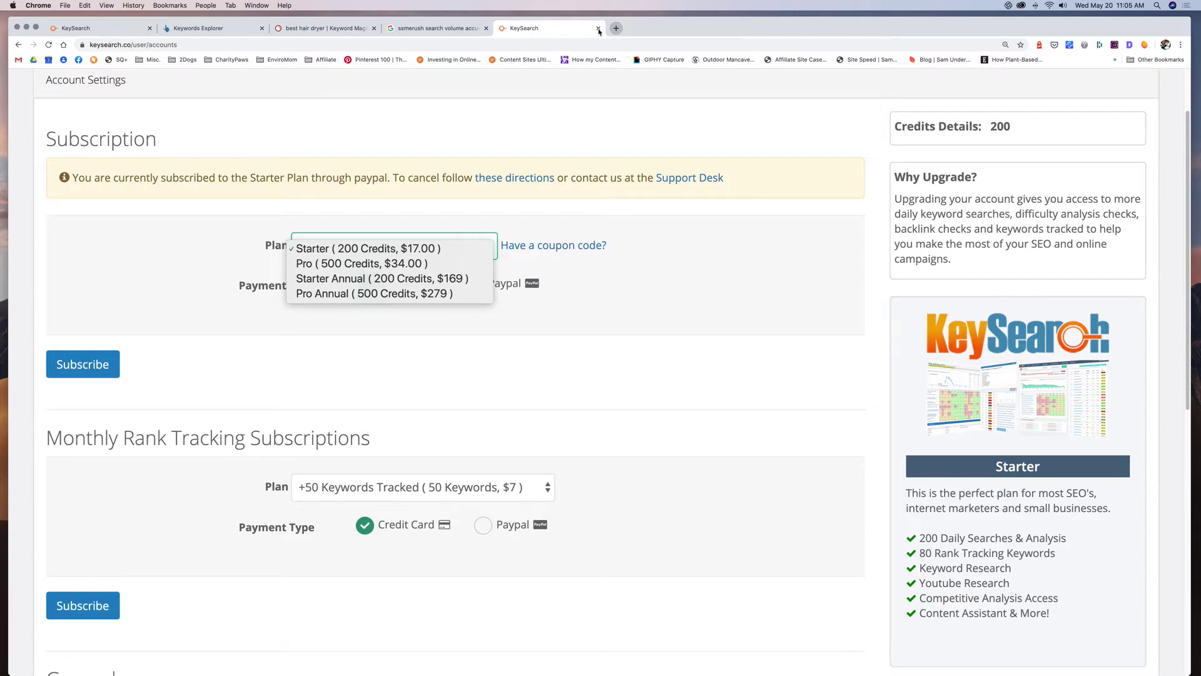
{"action": "left_click", "coordinate": [606, 29]}
{"action": "left_click", "coordinate": [102, 29]}
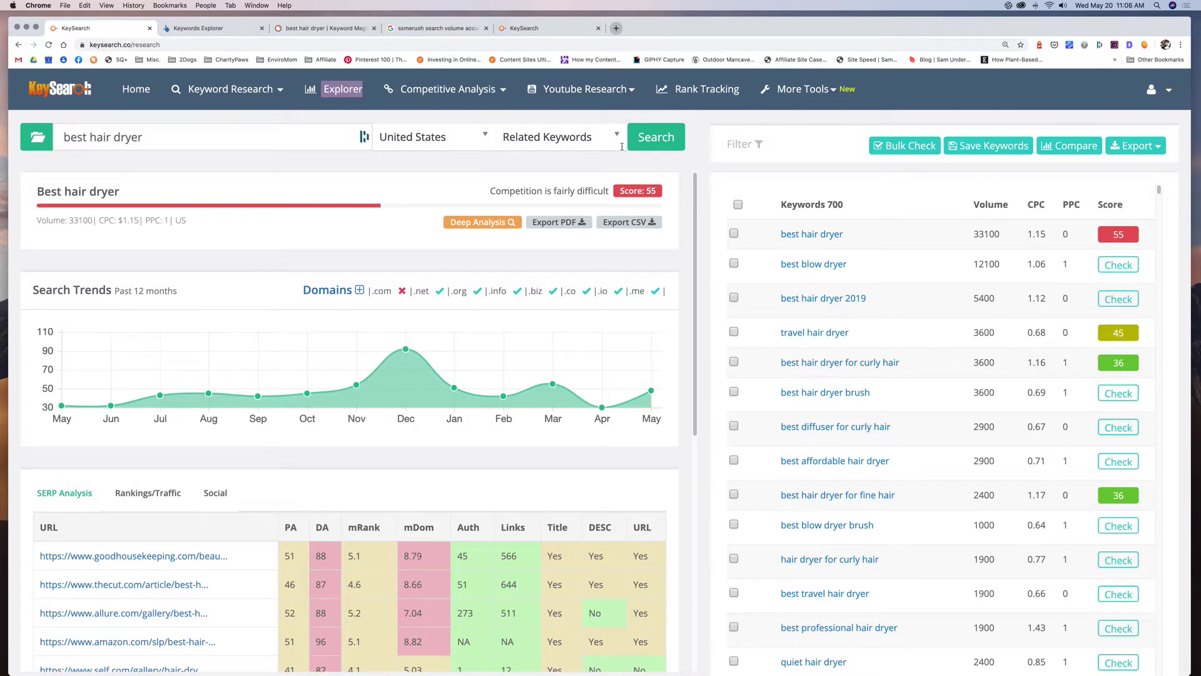
{"action": "left_click_drag", "start_coordinate": [531, 189], "coordinate": [604, 191]}
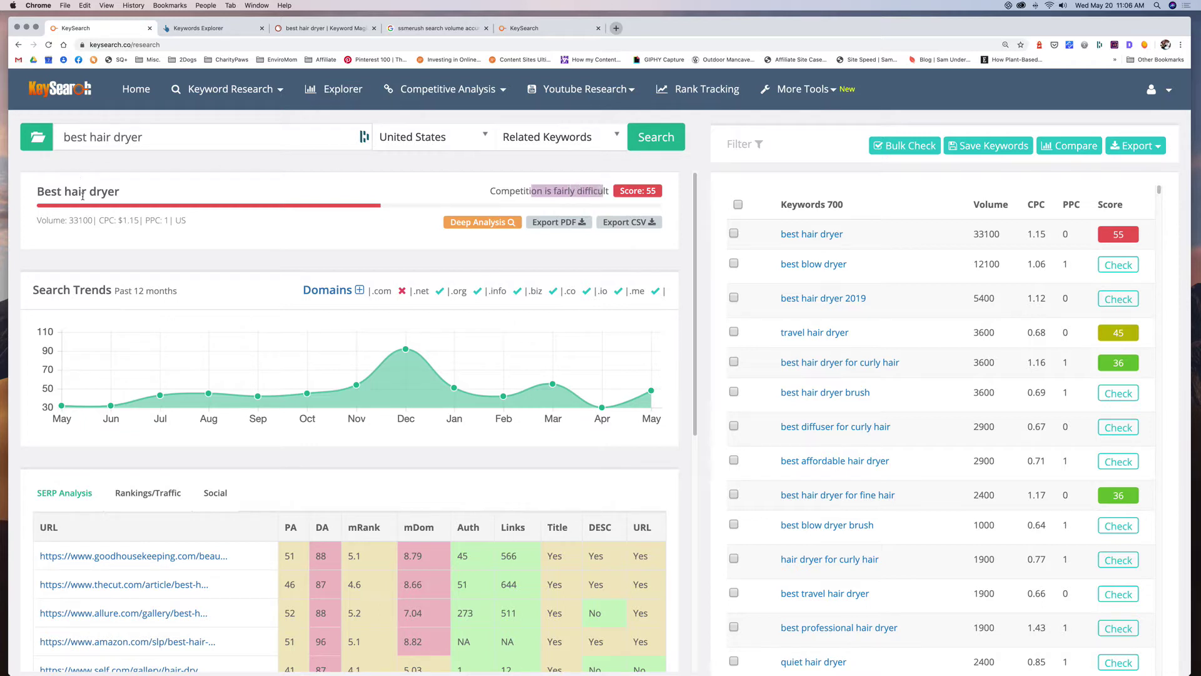
{"action": "left_click_drag", "start_coordinate": [81, 195], "coordinate": [126, 194]}
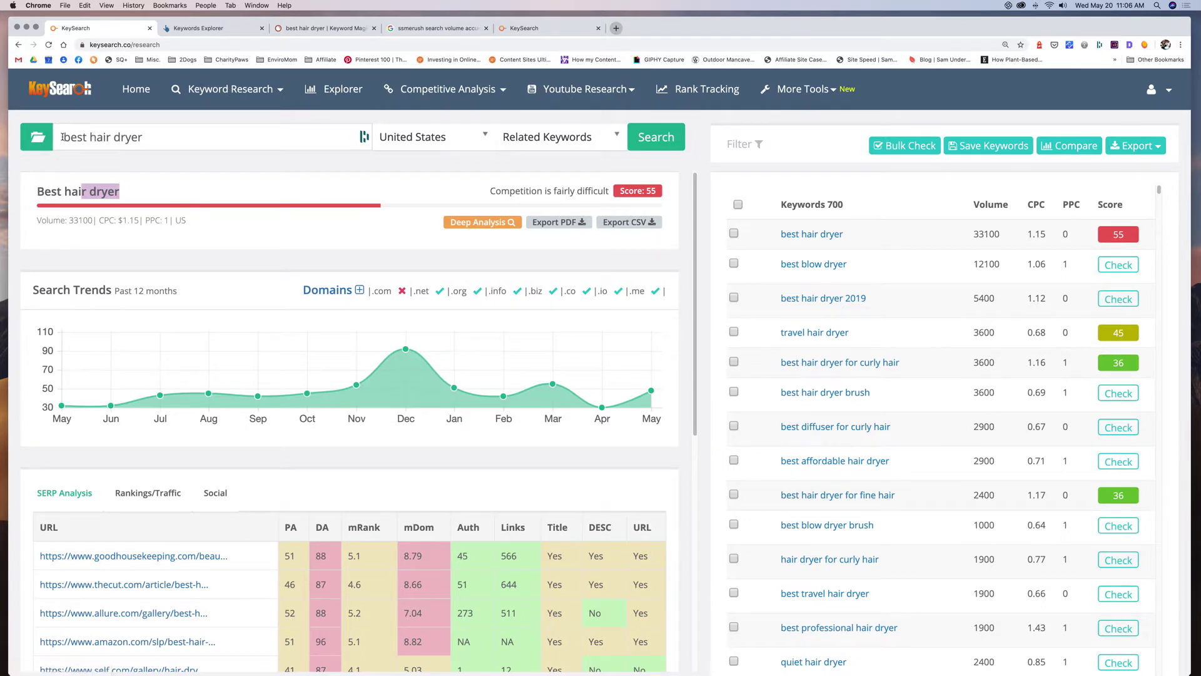
{"action": "left_click_drag", "start_coordinate": [64, 136], "coordinate": [142, 133]}
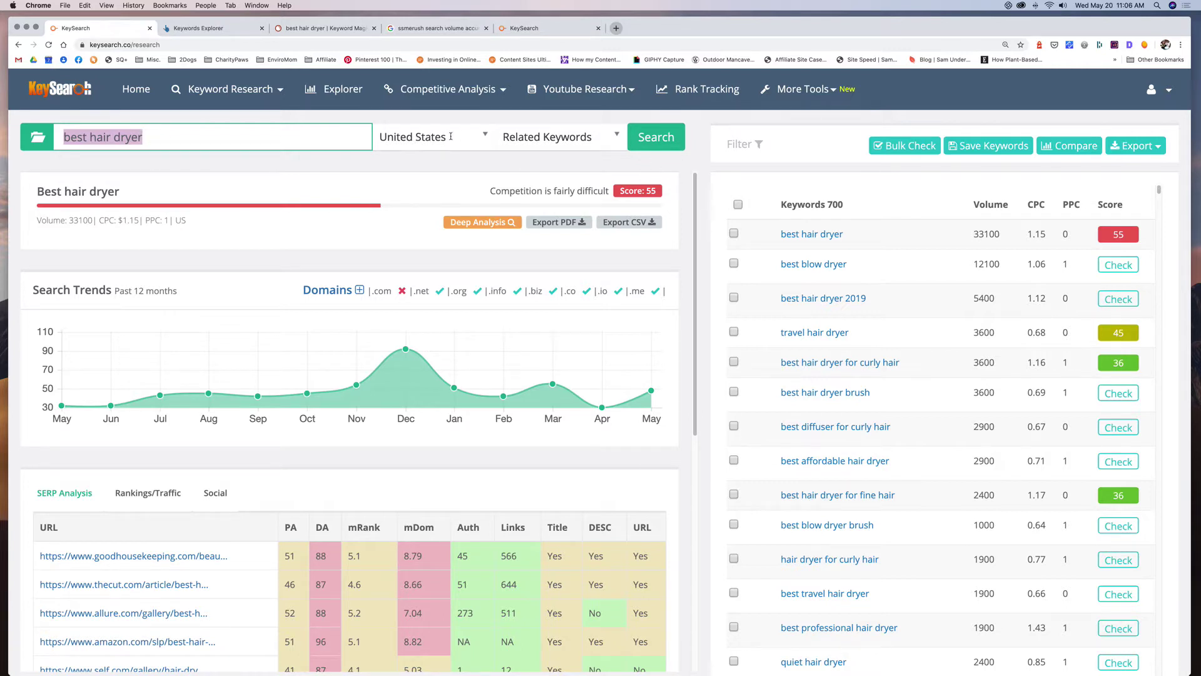
{"action": "left_click", "coordinate": [617, 133]}
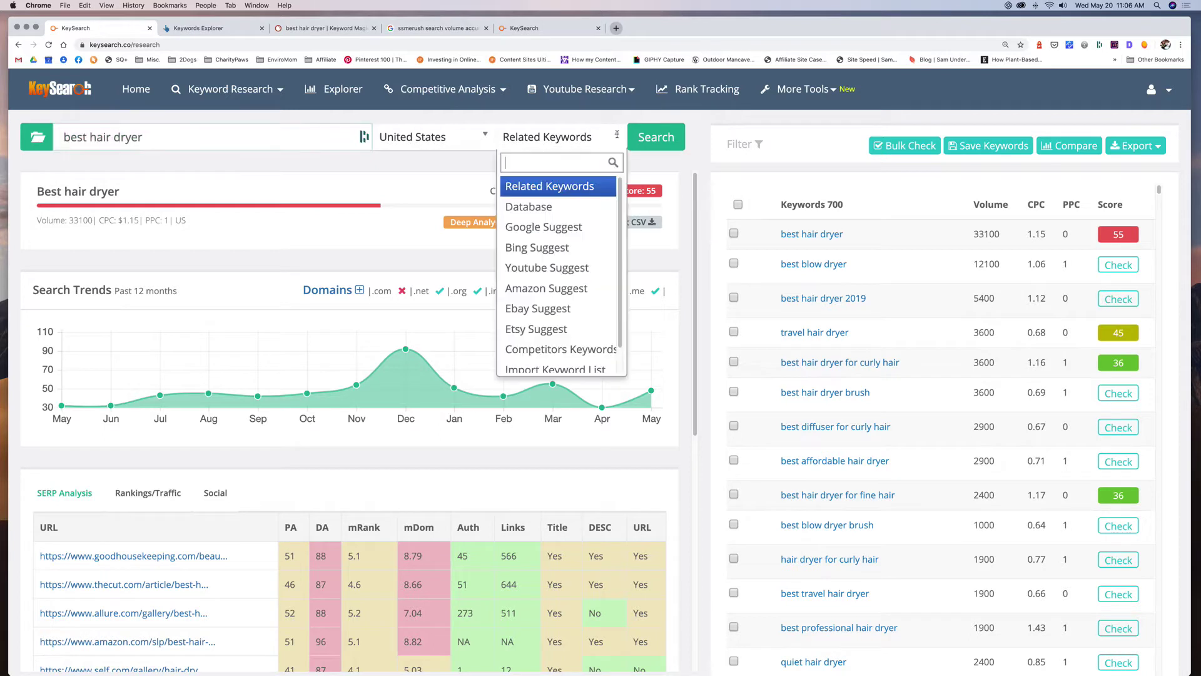
{"action": "left_click", "coordinate": [550, 186]}
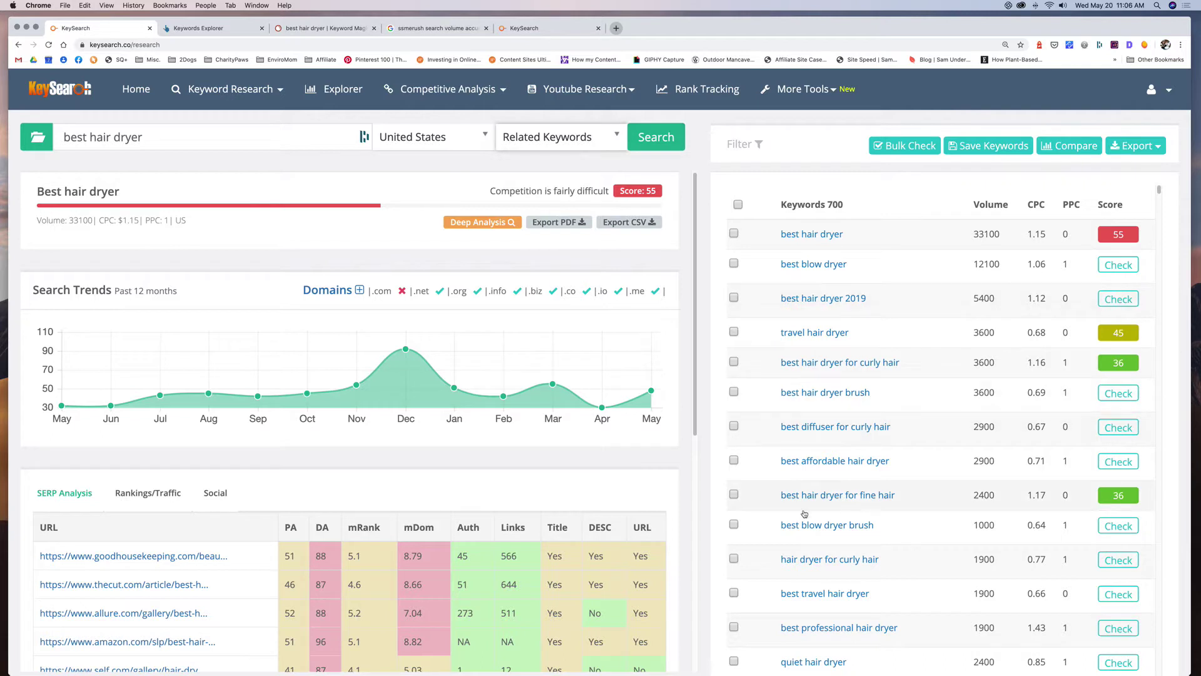
{"action": "left_click_drag", "start_coordinate": [40, 190], "coordinate": [137, 221]}
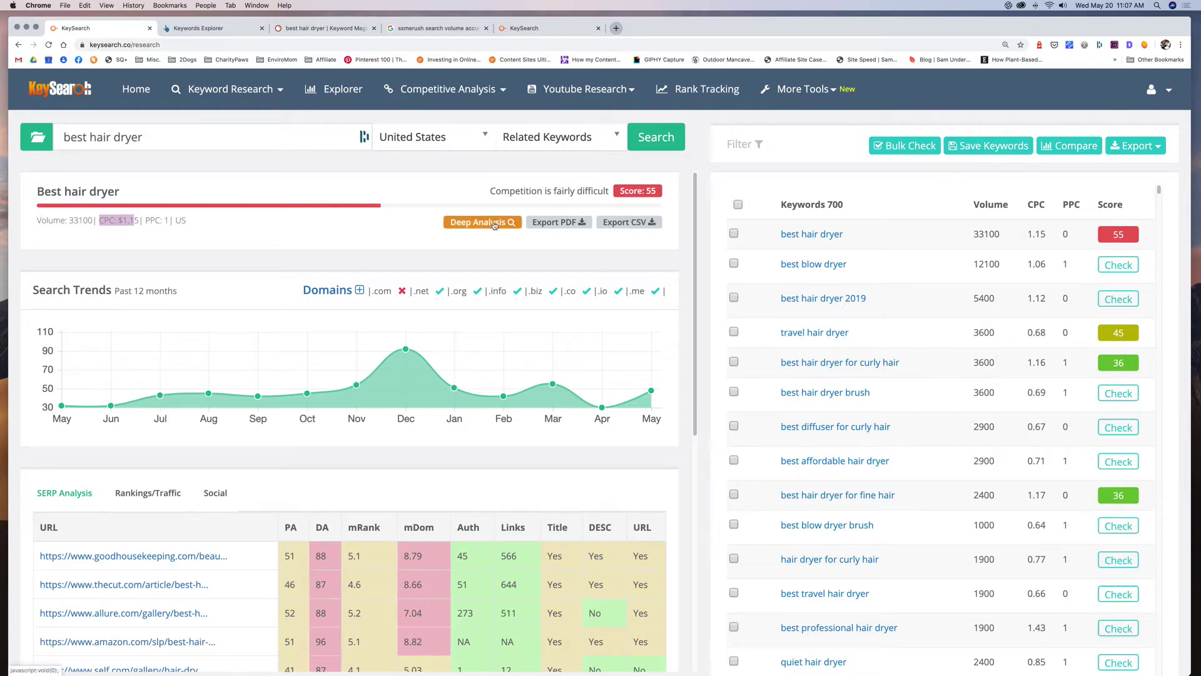
{"action": "scroll", "coordinate": [495, 225], "scroll_direction": "down", "scroll_amount": 1}
{"action": "scroll", "coordinate": [495, 226], "scroll_direction": "down", "scroll_amount": 3}
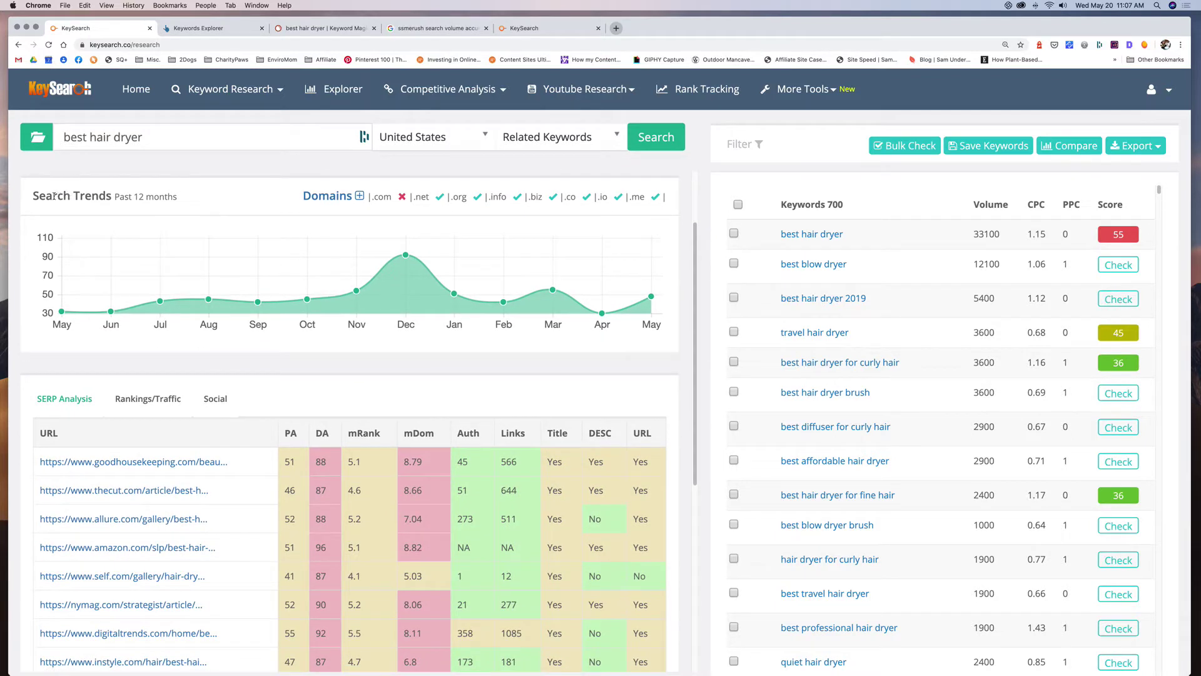
{"action": "mouse_move", "coordinate": [366, 259]}
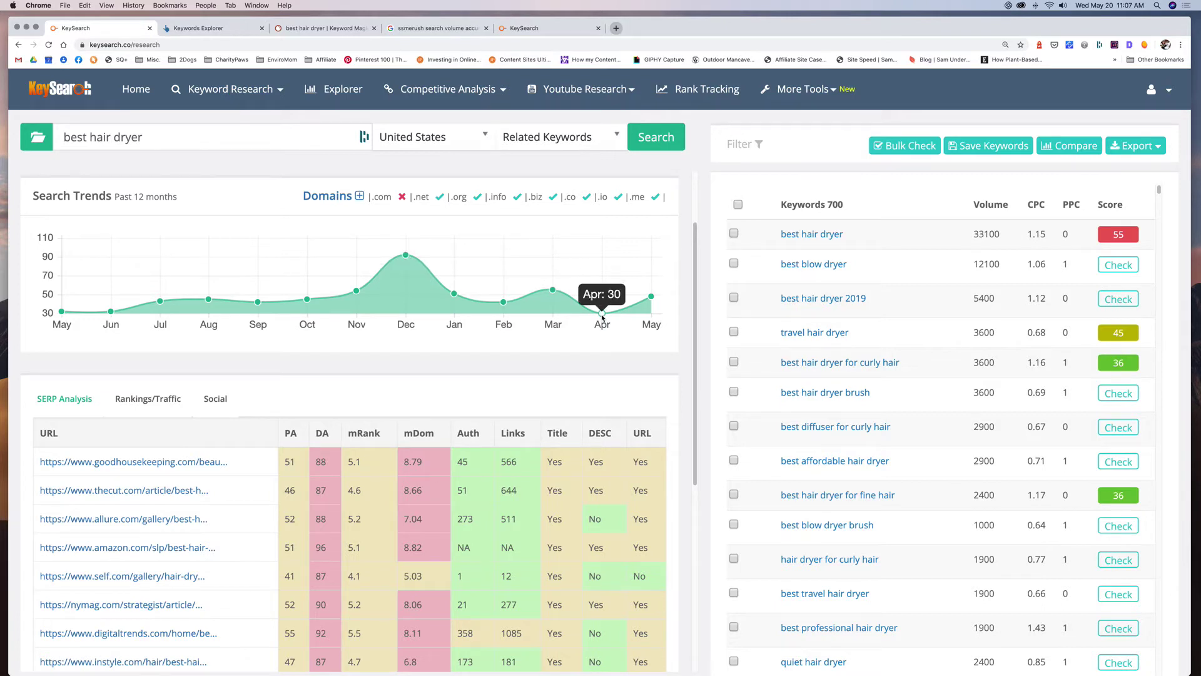
{"action": "scroll", "coordinate": [602, 318], "scroll_direction": "up", "scroll_amount": 1}
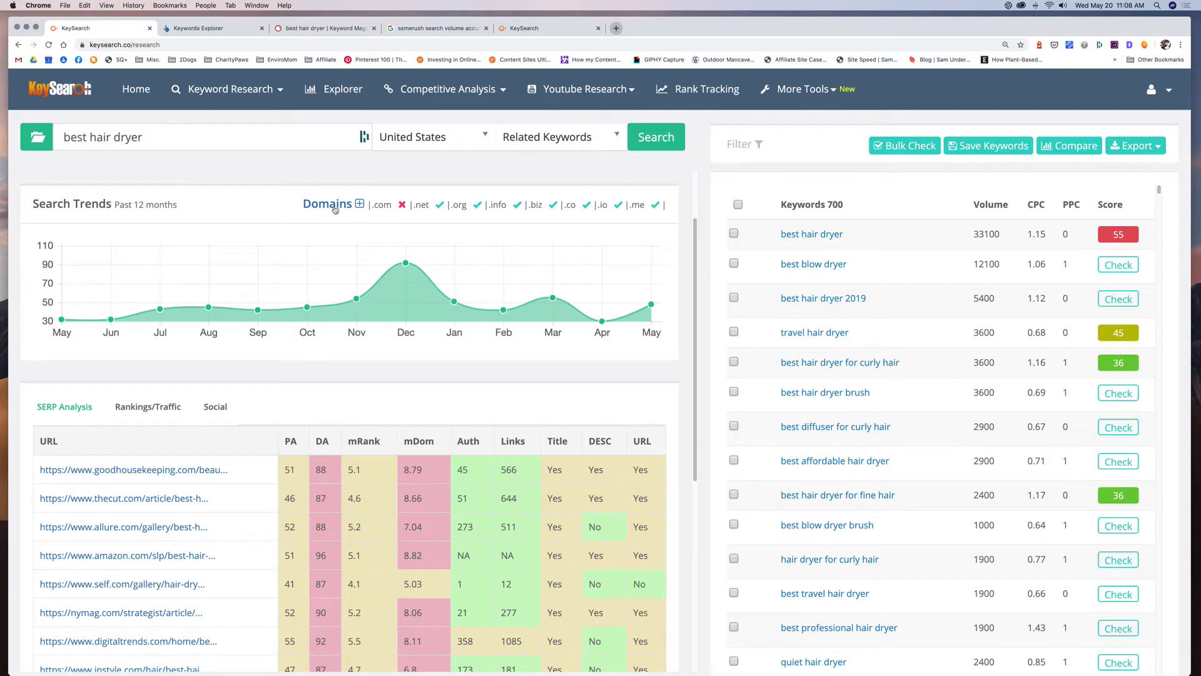
Scroll the left results panel until all ten SERP Analysis rows for best hair dryer are visible
{"action": "scroll", "coordinate": [445, 205], "scroll_direction": "down", "scroll_amount": 5}
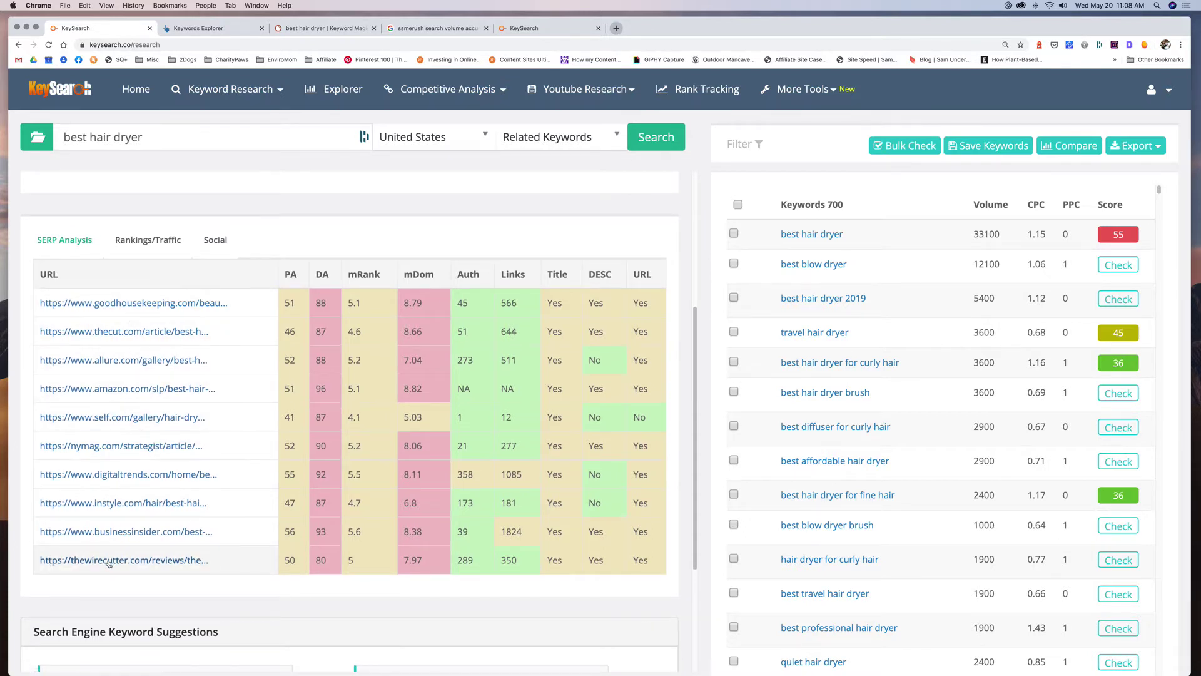
{"action": "scroll", "coordinate": [137, 492], "scroll_direction": "up", "scroll_amount": 1}
{"action": "scroll", "coordinate": [188, 351], "scroll_direction": "down", "scroll_amount": 1}
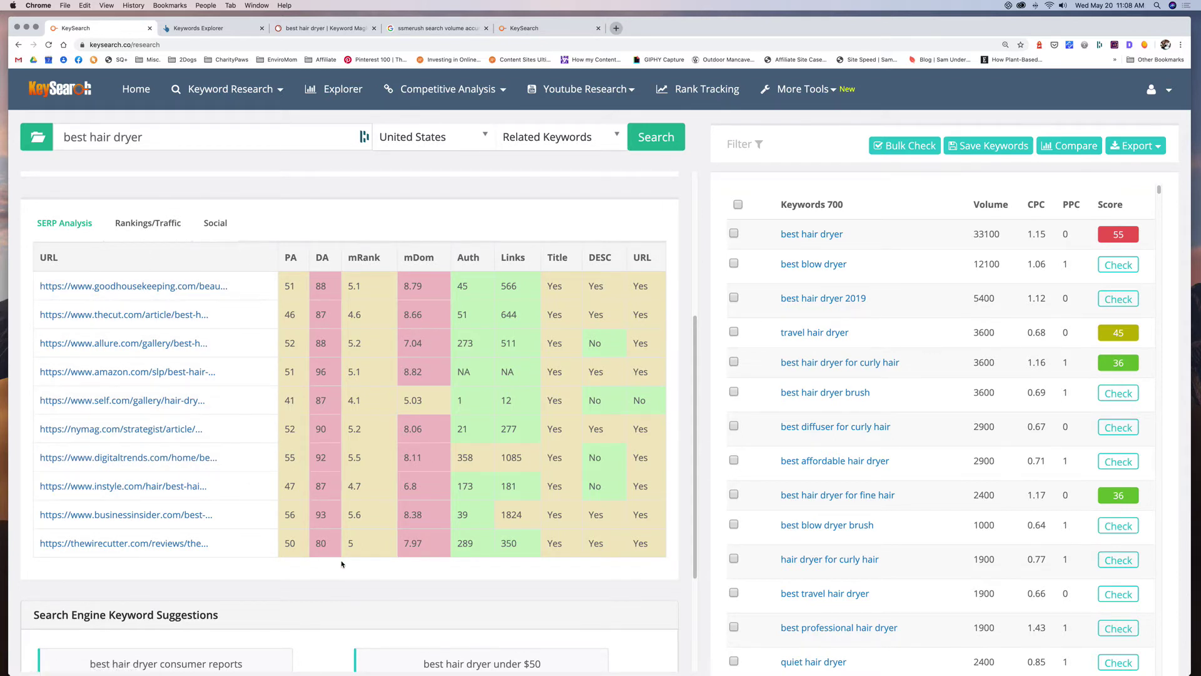
Switch the SERP table from Rankings/Traffic to Social, showing Facebook and Pinterest shares per URL
{"action": "left_click", "coordinate": [140, 228]}
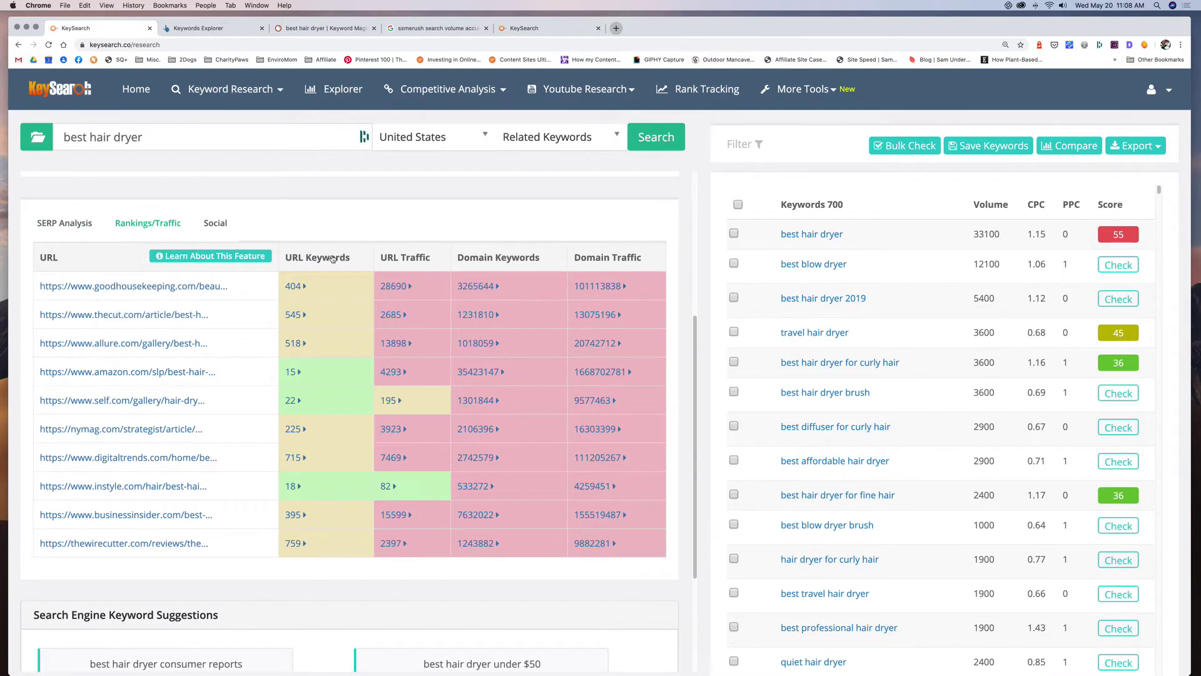
{"action": "mouse_move", "coordinate": [332, 259]}
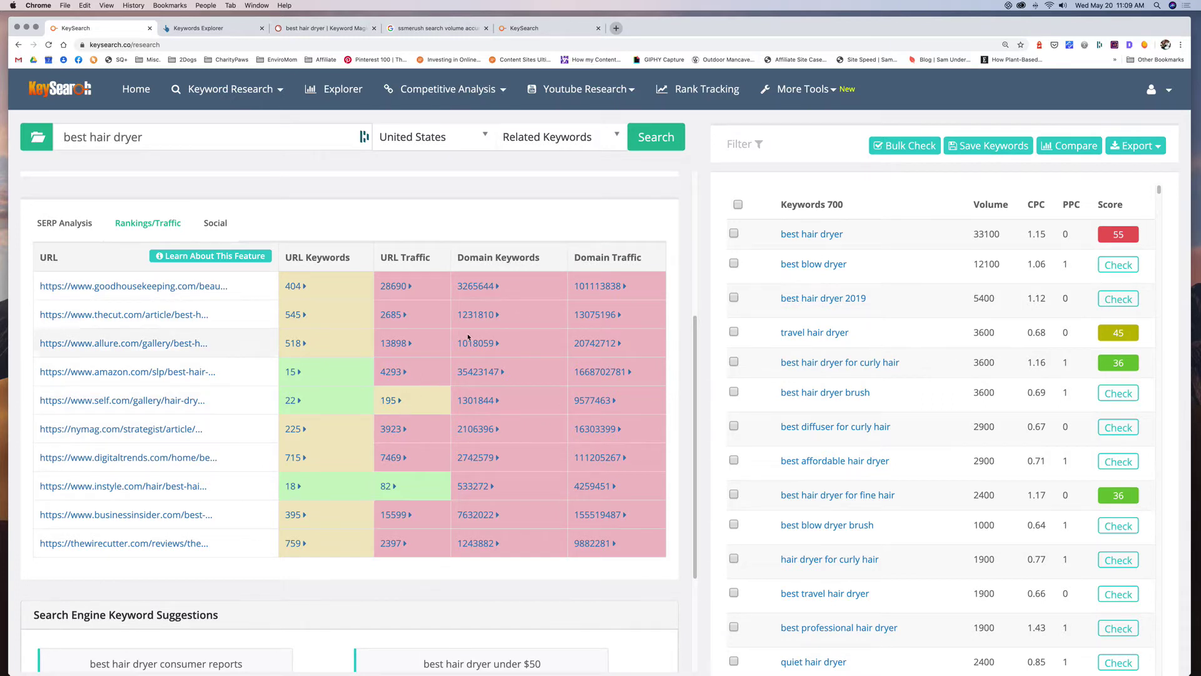
{"action": "left_click", "coordinate": [215, 223]}
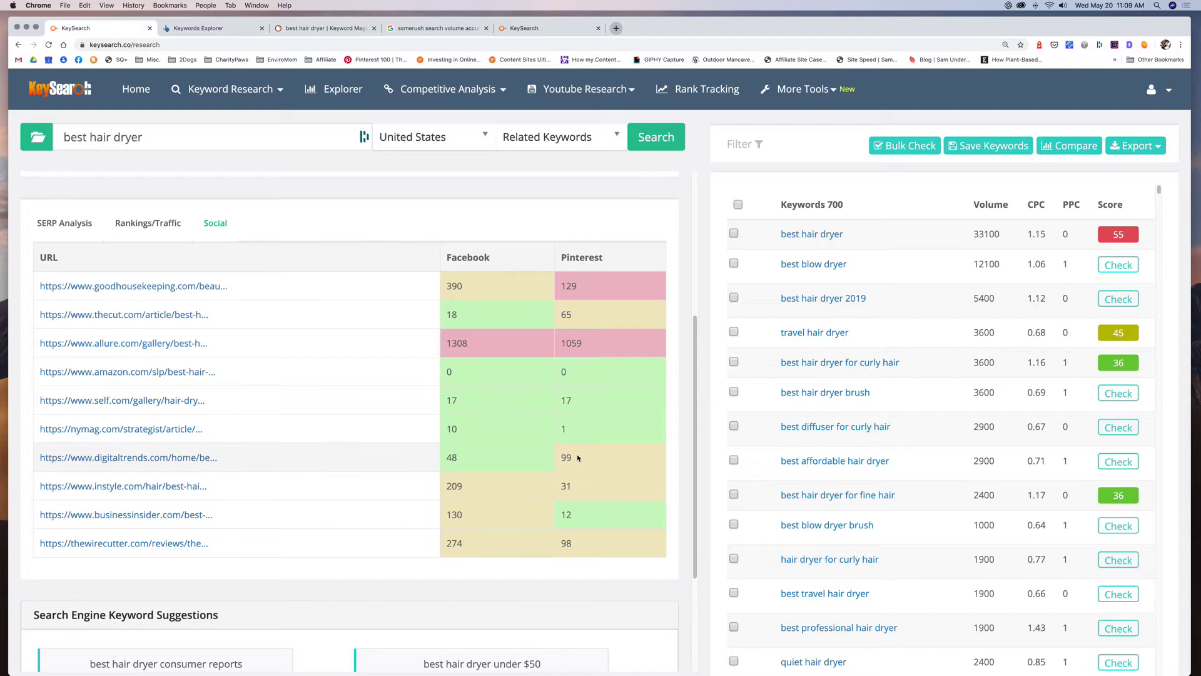
{"action": "scroll", "coordinate": [572, 454], "scroll_direction": "down", "scroll_amount": 5}
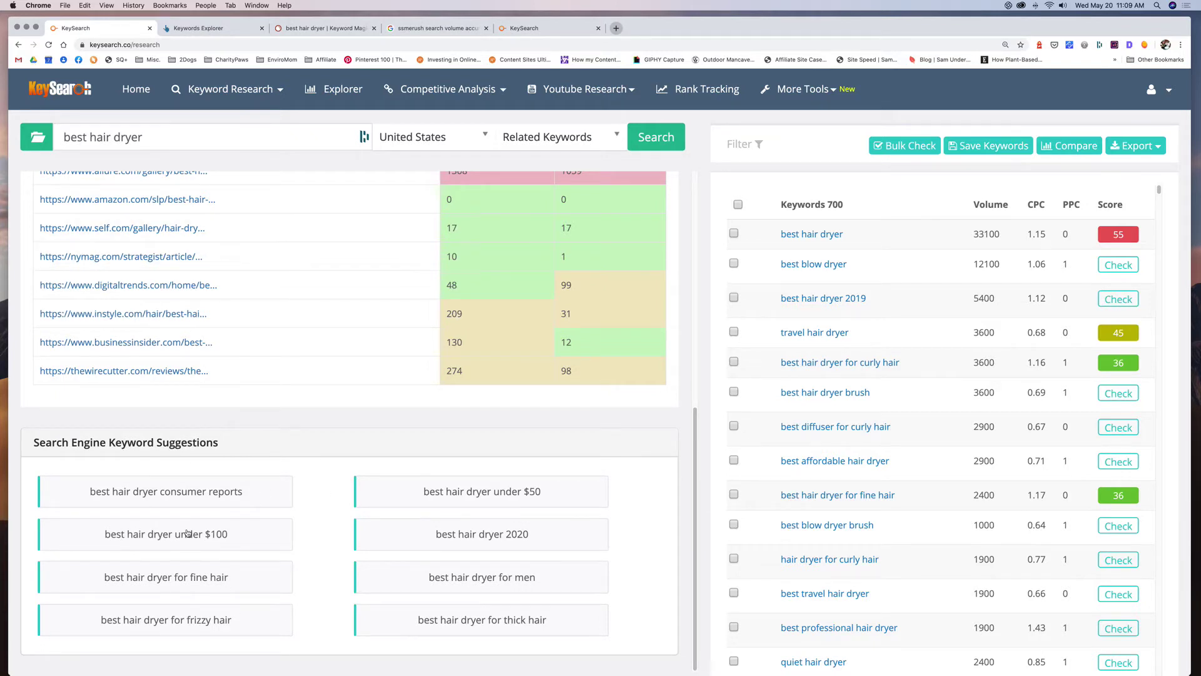
{"action": "scroll", "coordinate": [188, 537], "scroll_direction": "up", "scroll_amount": 1}
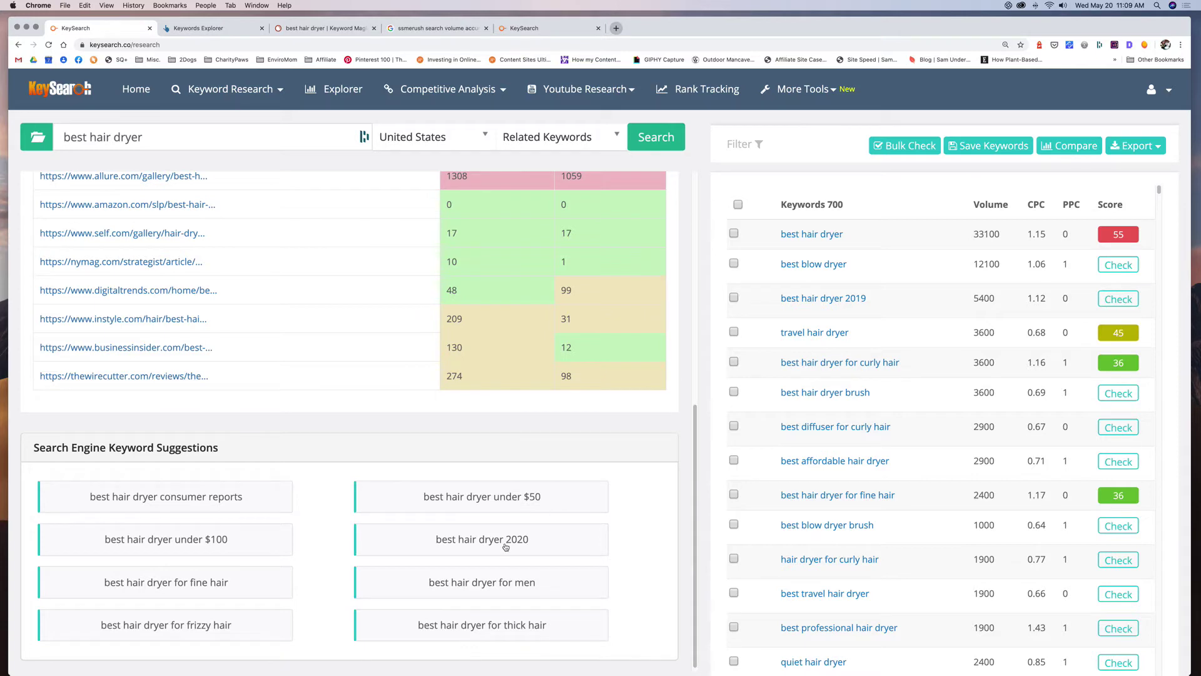
{"action": "scroll", "coordinate": [506, 548], "scroll_direction": "up", "scroll_amount": 7}
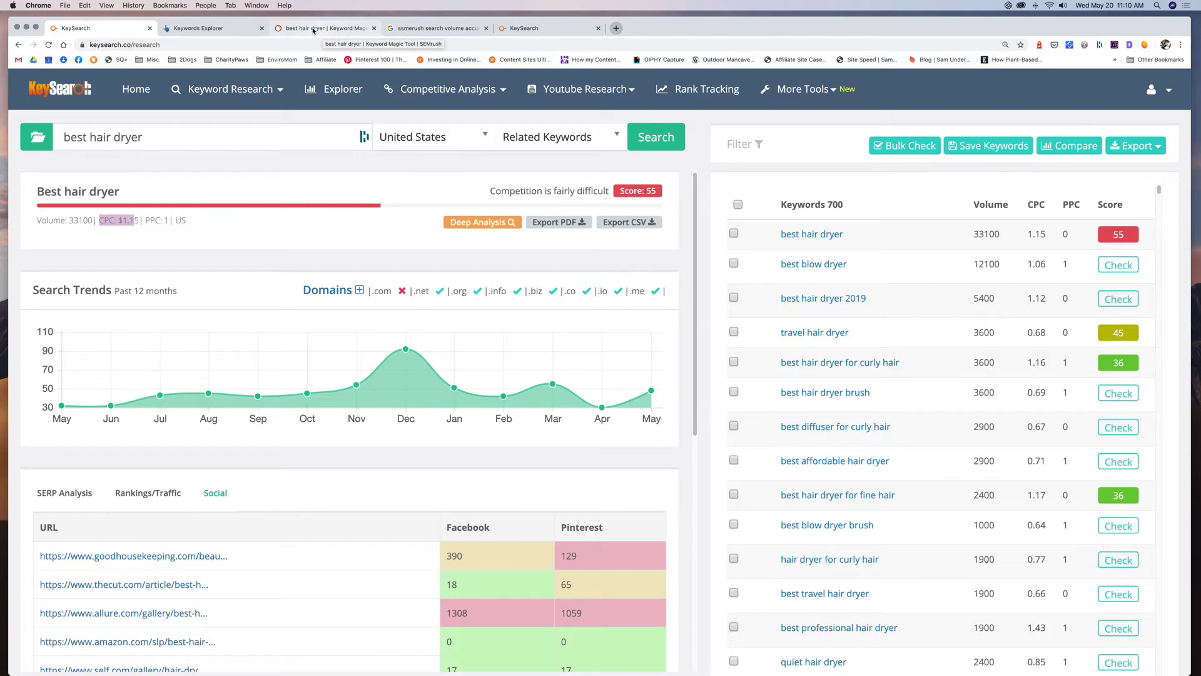
Highlight SEMrush's 4,963 keyword total for best hair dryer, then move to Ahrefs Keywords Explorer
{"action": "left_click", "coordinate": [313, 29]}
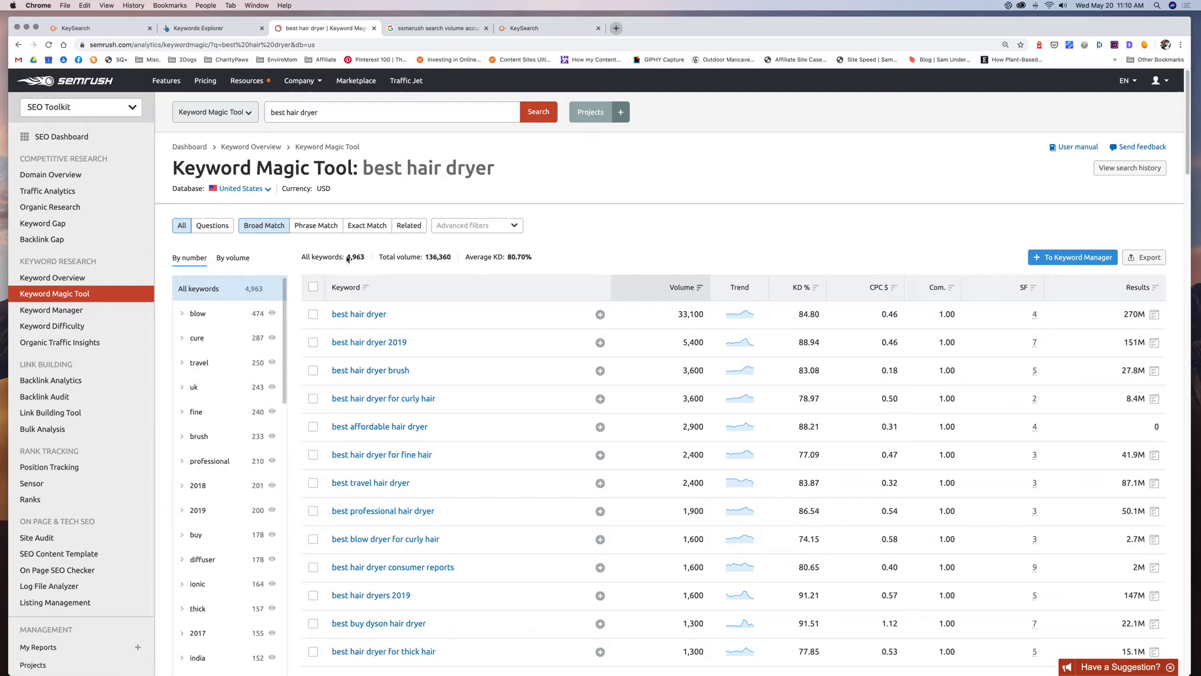
{"action": "mouse_move", "coordinate": [348, 259]}
{"action": "left_mouse_down"}
{"action": "mouse_move", "coordinate": [504, 259]}
{"action": "mouse_move", "coordinate": [366, 259]}
{"action": "left_mouse_up"}
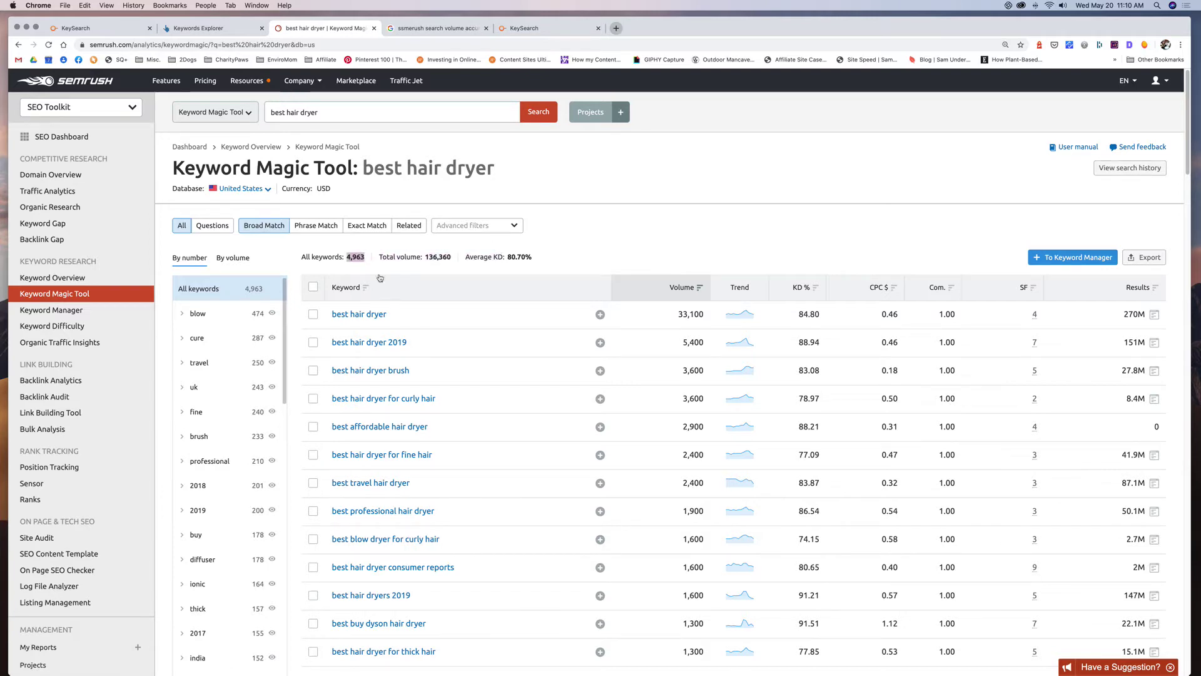
{"action": "left_click", "coordinate": [225, 29]}
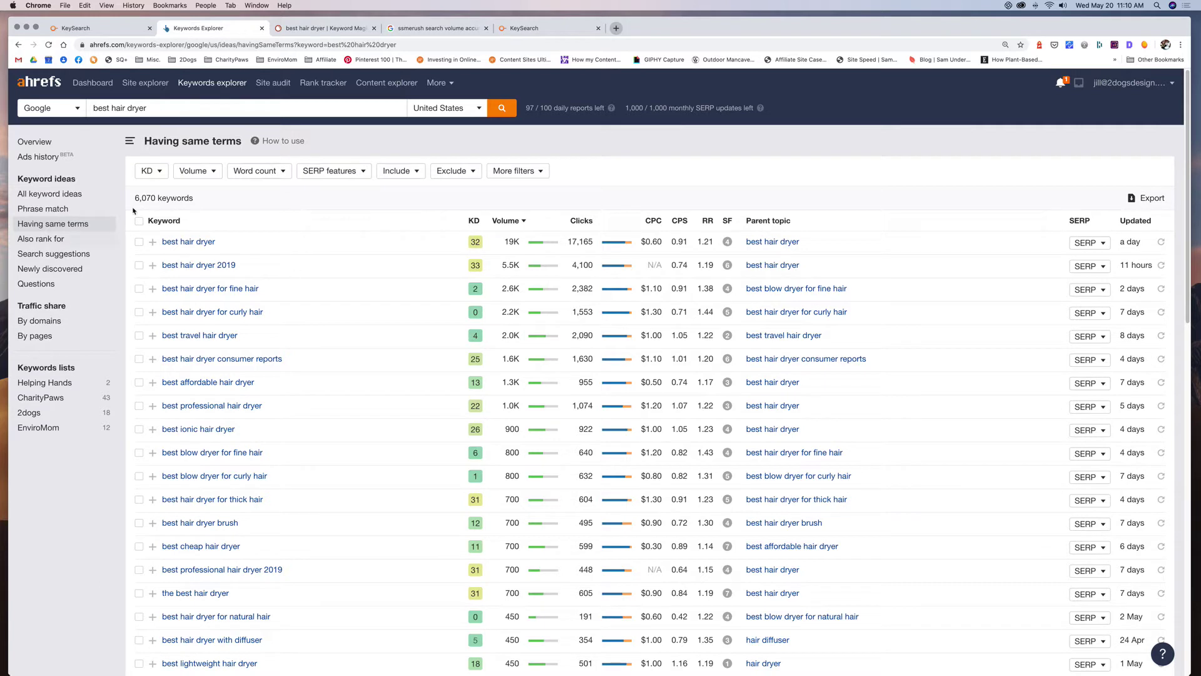
Highlight Ahrefs' 6,070 same-terms keyword count and go back to KeySearch
{"action": "left_click_drag", "start_coordinate": [193, 197], "coordinate": [176, 199]}
{"action": "left_click", "coordinate": [109, 29]}
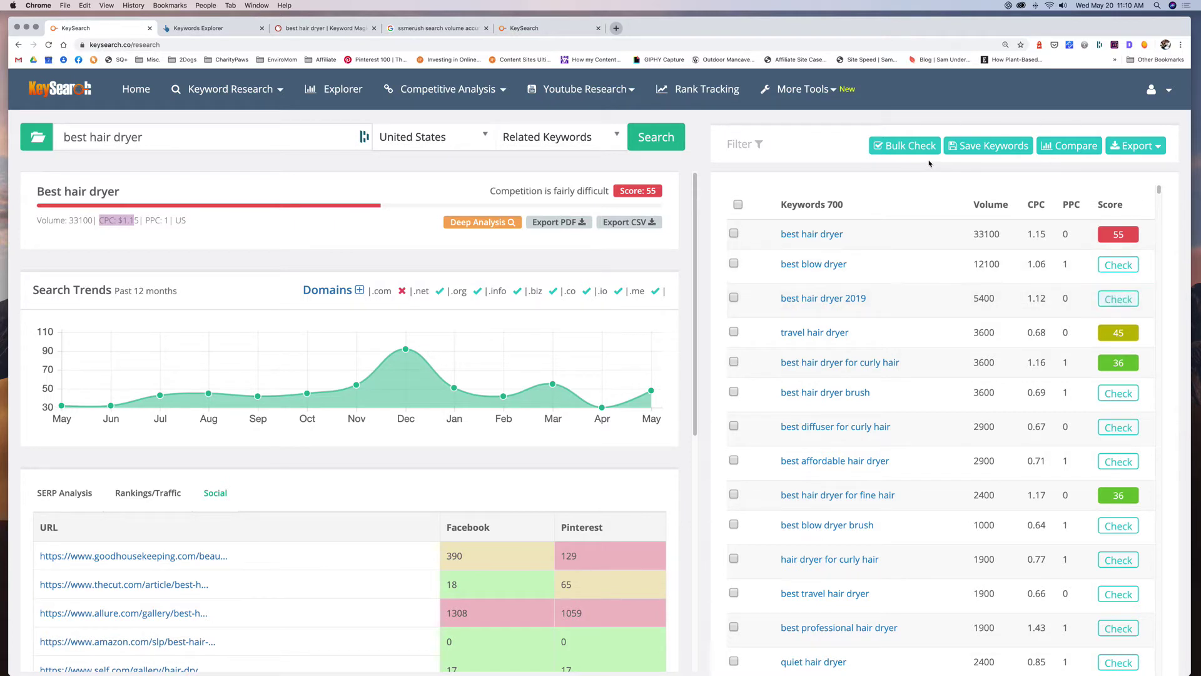
Filter the related keywords to a minimum of 5 words, leaving 362 results
{"action": "left_click", "coordinate": [759, 146]}
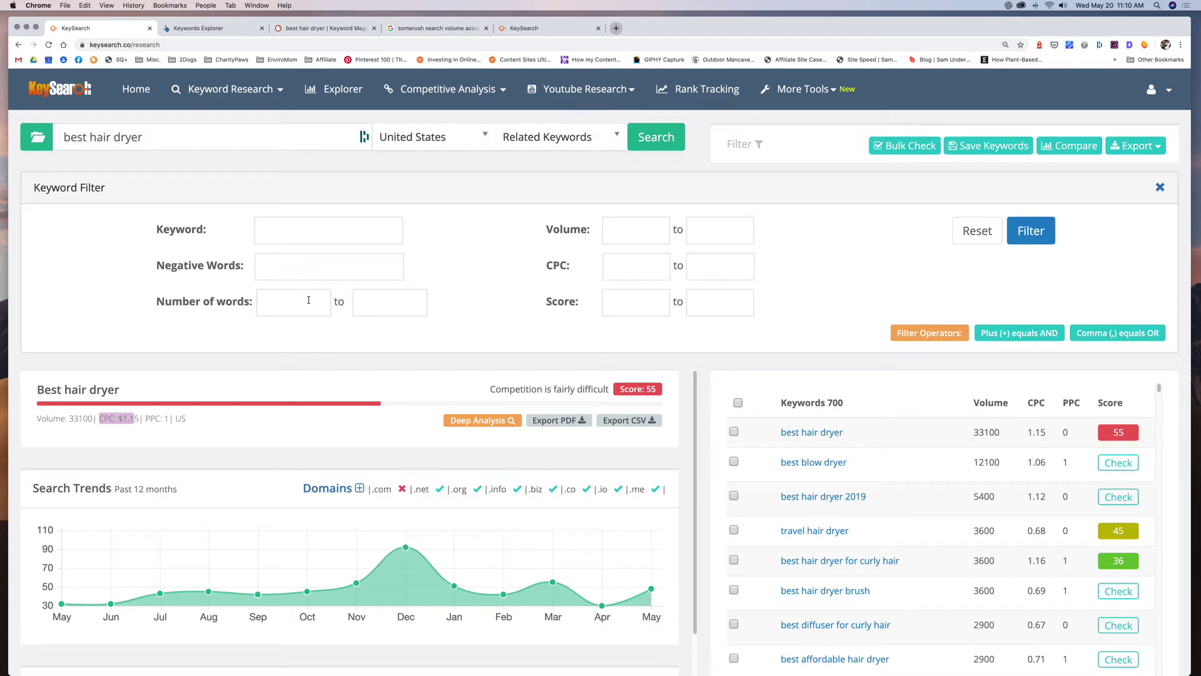
{"action": "left_click", "coordinate": [258, 302]}
{"action": "type", "text": "5"}
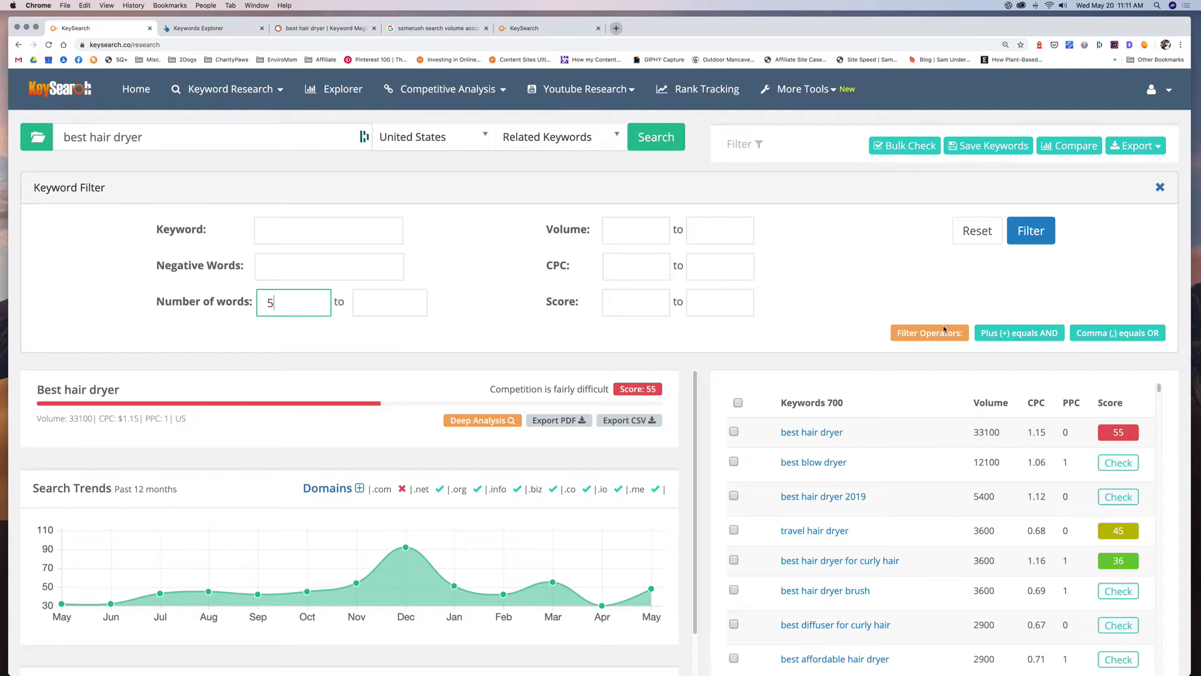
{"action": "left_click", "coordinate": [1032, 233]}
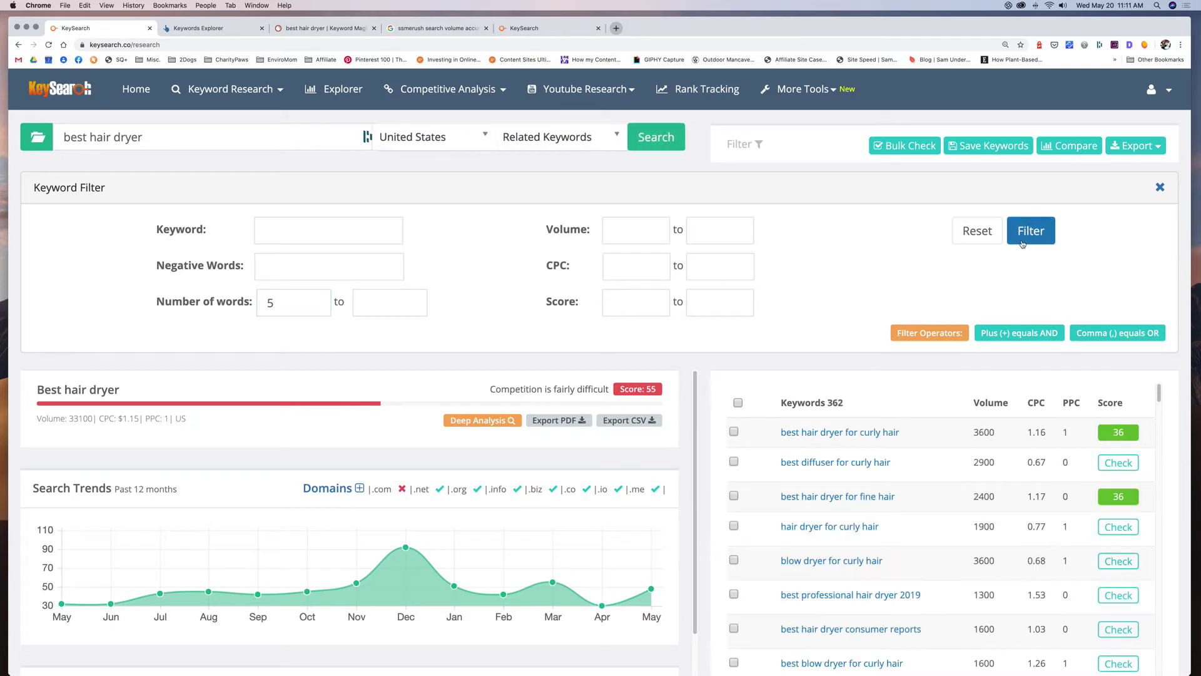
{"action": "scroll", "coordinate": [1021, 396], "scroll_direction": "down", "scroll_amount": 2}
{"action": "scroll", "coordinate": [1021, 396], "scroll_direction": "up", "scroll_amount": 1}
{"action": "left_click", "coordinate": [1160, 187]}
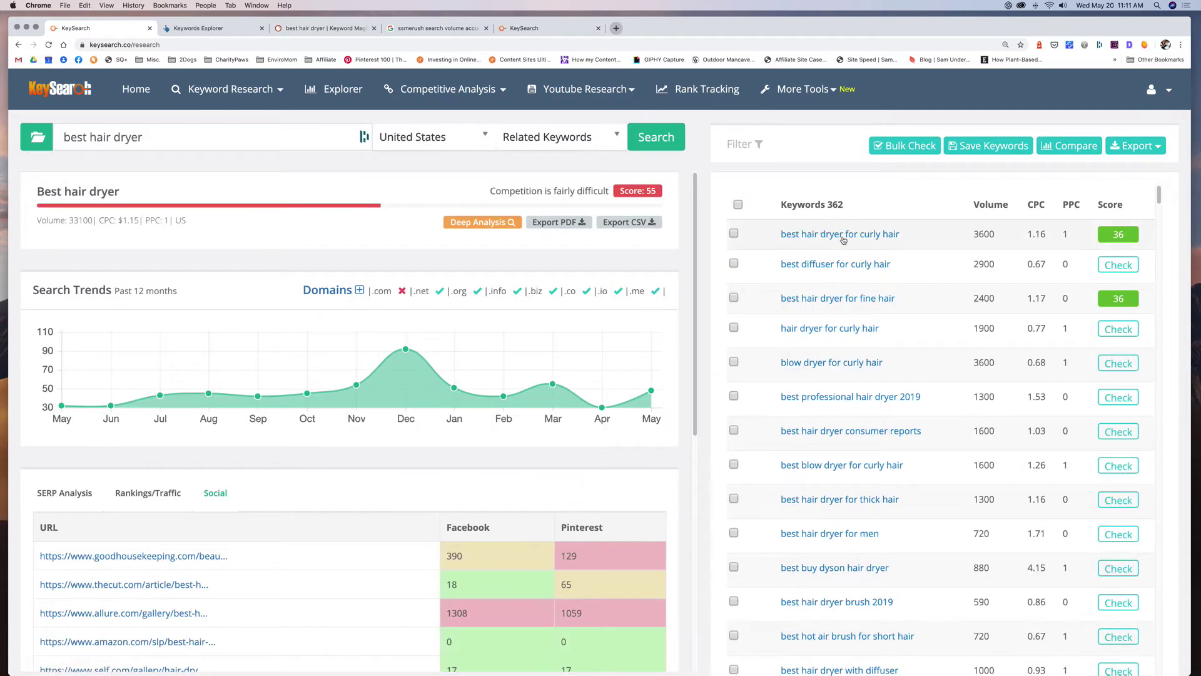
{"action": "left_click", "coordinate": [934, 237]}
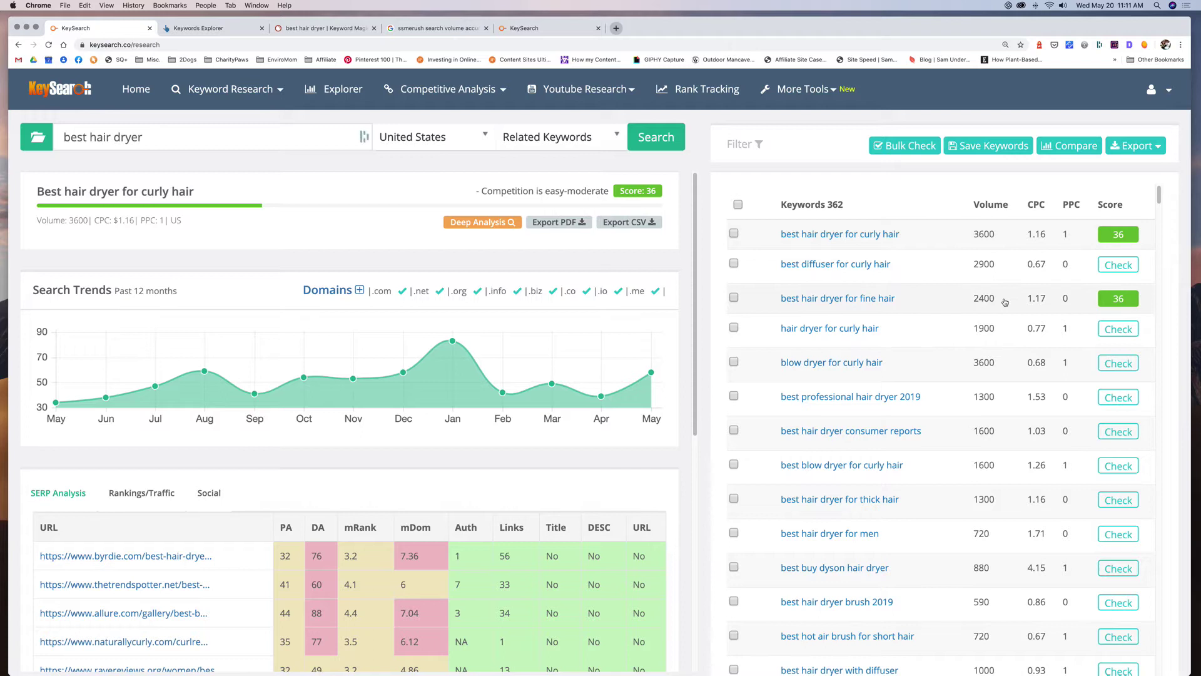
{"action": "scroll", "coordinate": [939, 351], "scroll_direction": "down", "scroll_amount": 3}
{"action": "scroll", "coordinate": [843, 443], "scroll_direction": "up", "scroll_amount": 3}
{"action": "scroll", "coordinate": [428, 426], "scroll_direction": "down", "scroll_amount": 5}
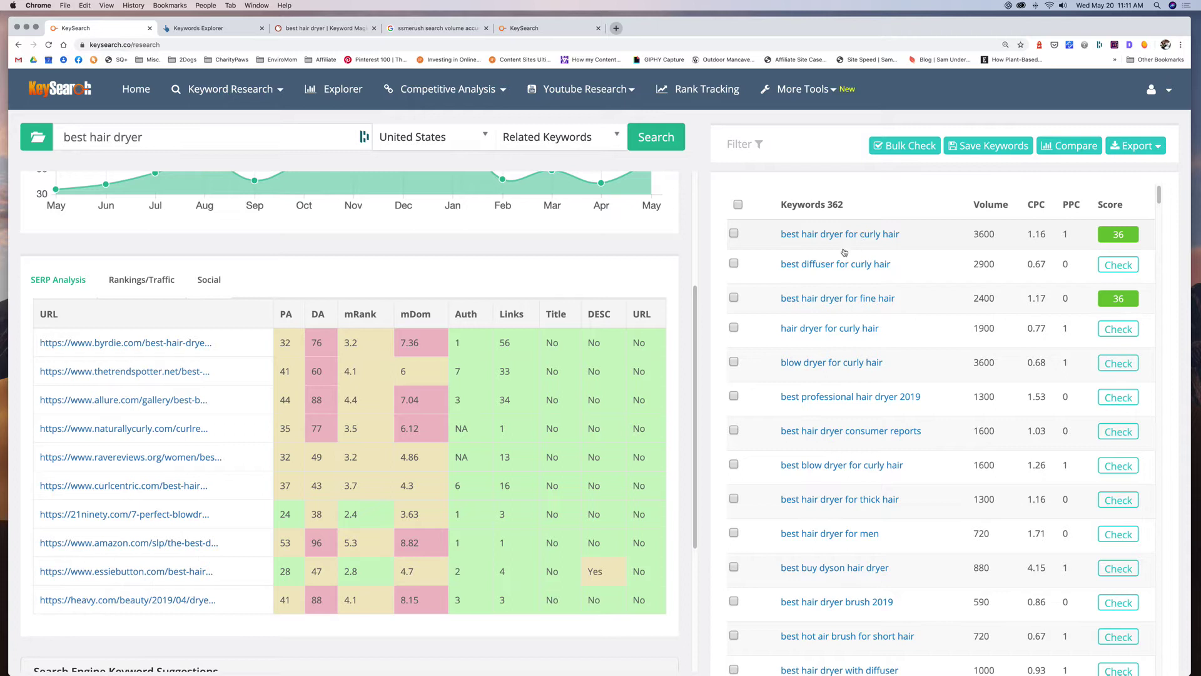
{"action": "scroll", "coordinate": [831, 361], "scroll_direction": "down", "scroll_amount": 3}
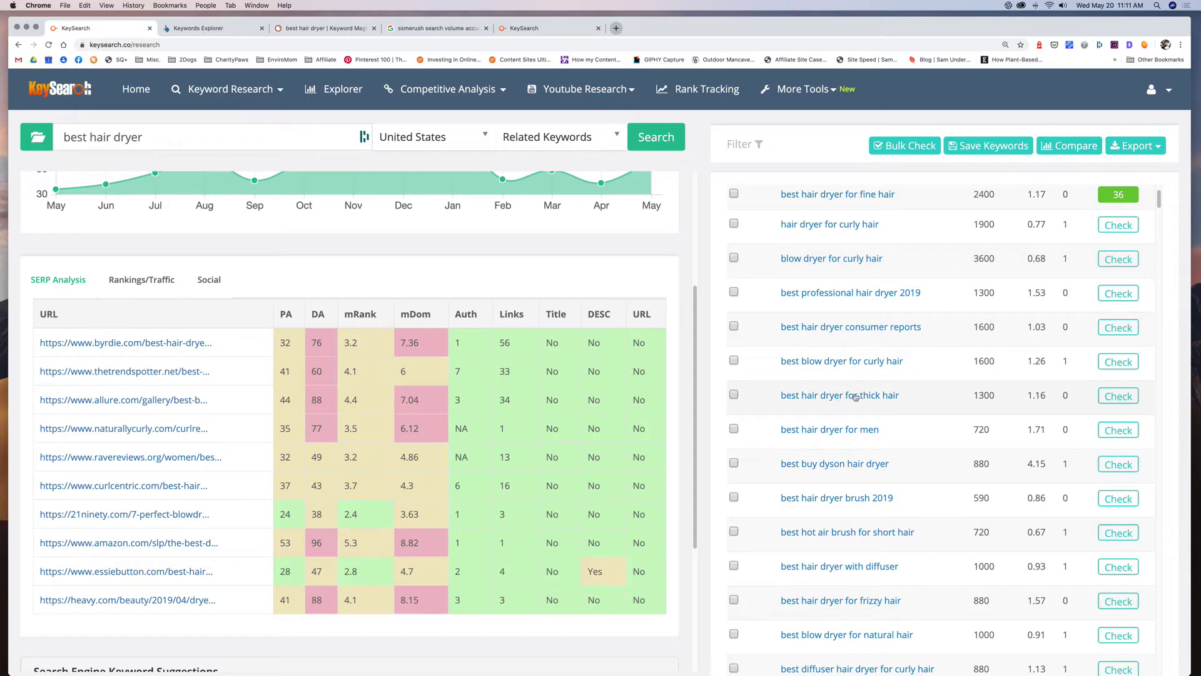
Score 'best hair dryer for thick hair' at 44 and review its SERP table, noting the DA 20 result
{"action": "left_click", "coordinate": [1118, 396]}
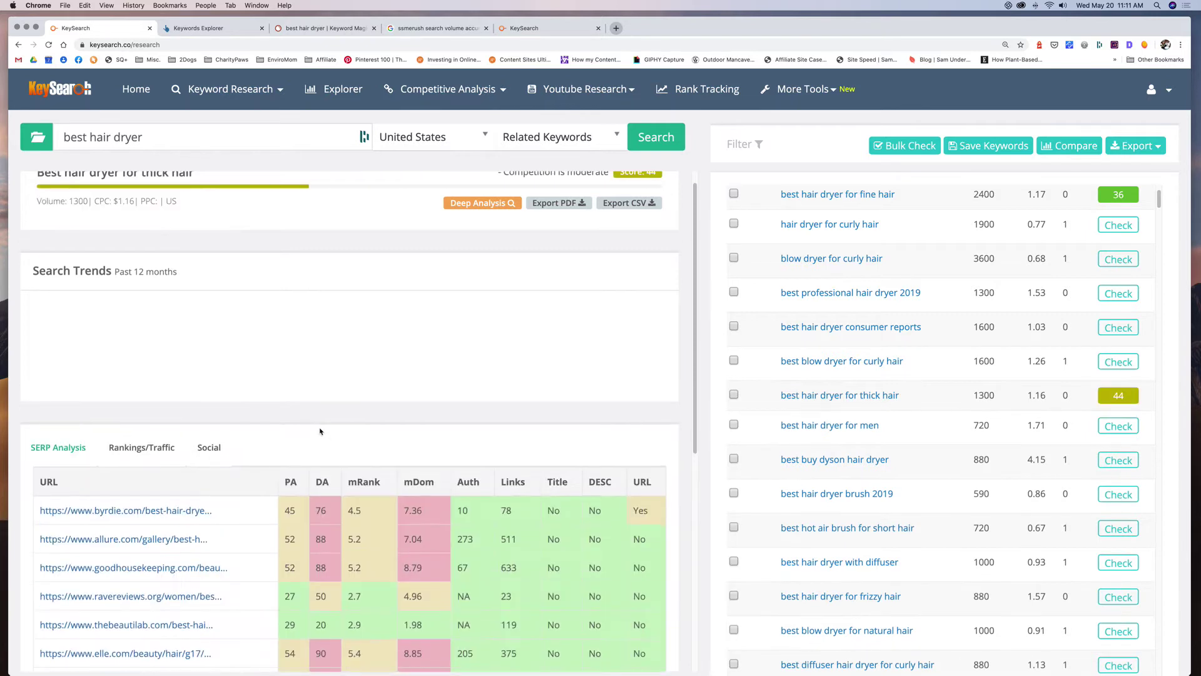
{"action": "scroll", "coordinate": [626, 200], "scroll_direction": "up", "scroll_amount": 1}
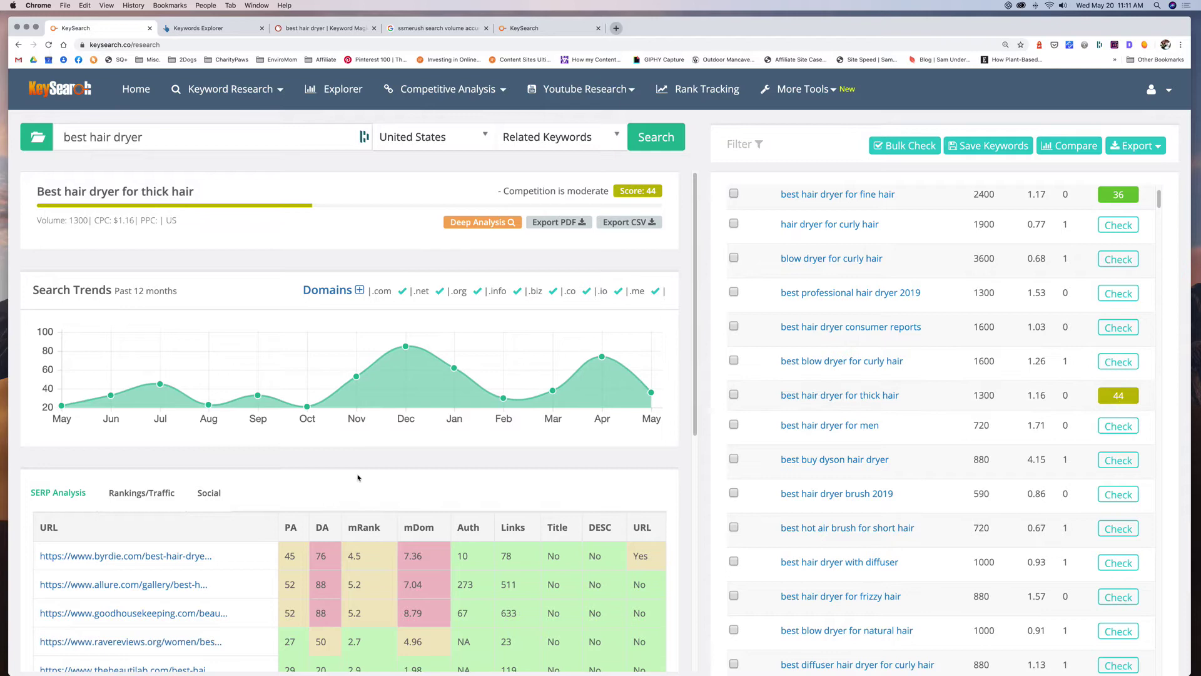
{"action": "scroll", "coordinate": [358, 477], "scroll_direction": "down", "scroll_amount": 3}
{"action": "scroll", "coordinate": [358, 477], "scroll_direction": "down", "scroll_amount": 1}
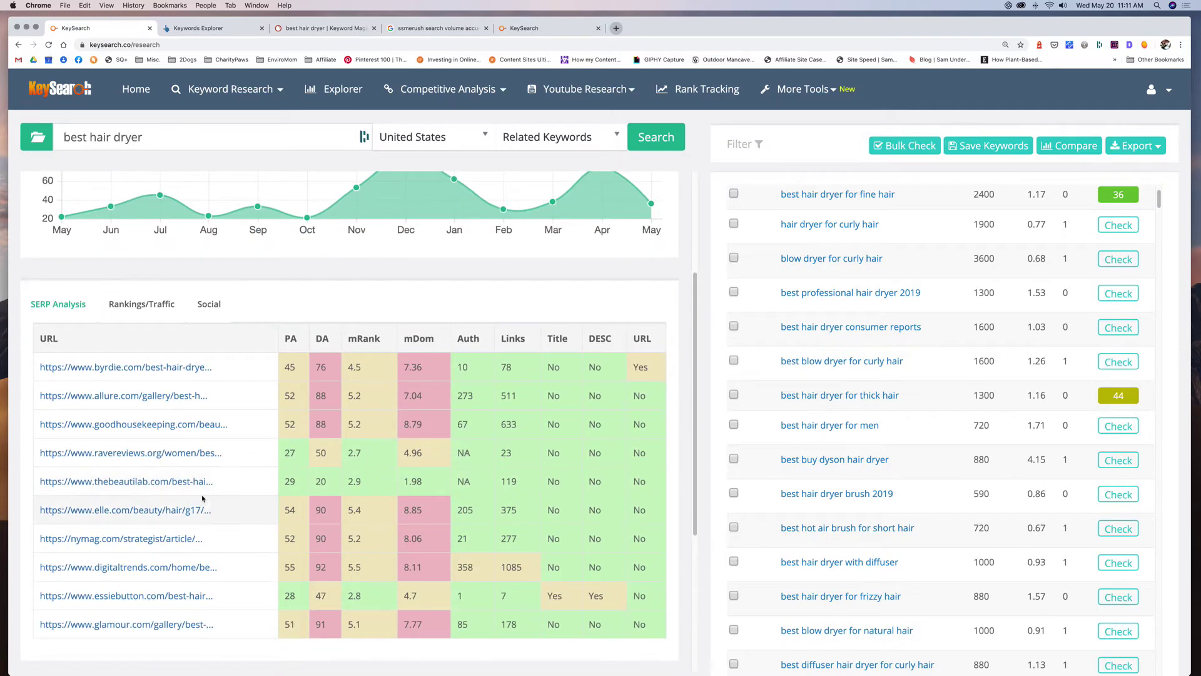
{"action": "double_click", "coordinate": [319, 482]}
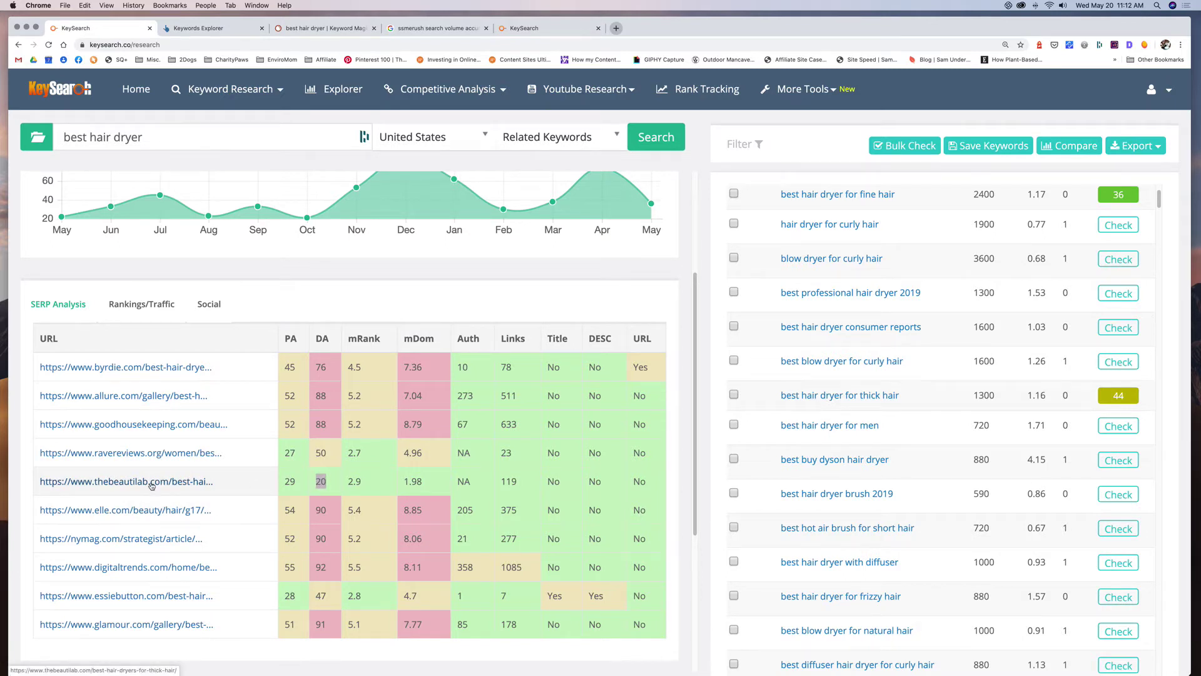
{"action": "scroll", "coordinate": [1001, 406], "scroll_direction": "down", "scroll_amount": 3}
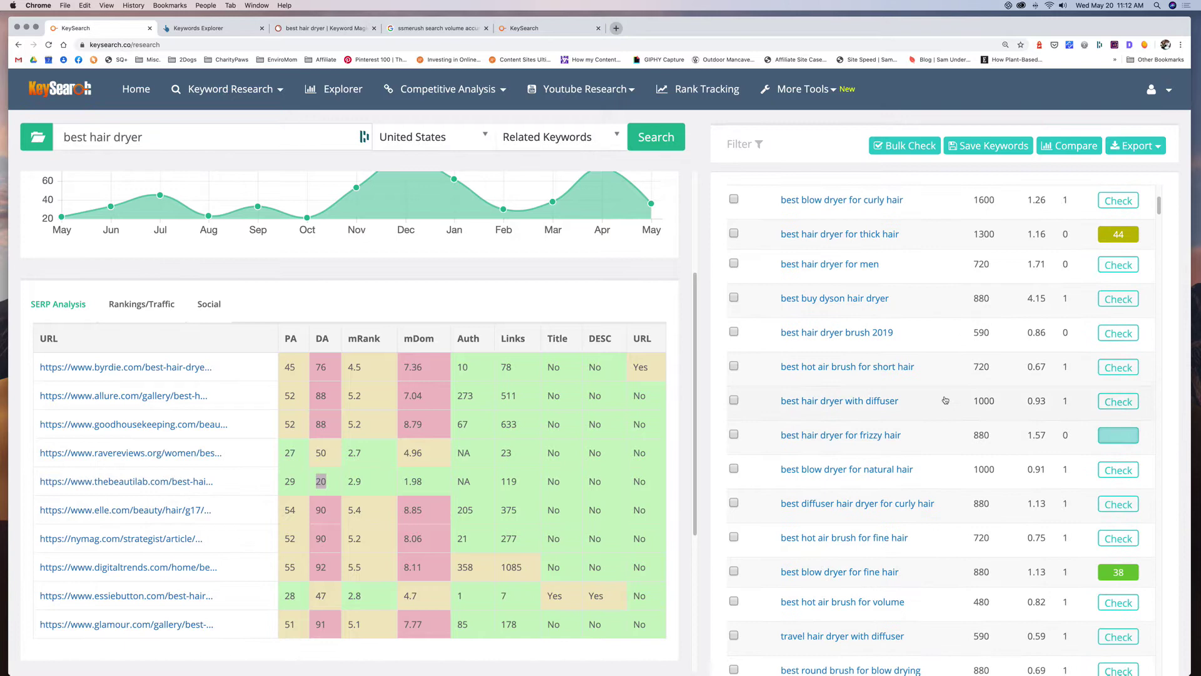
{"action": "scroll", "coordinate": [851, 400], "scroll_direction": "down", "scroll_amount": 4}
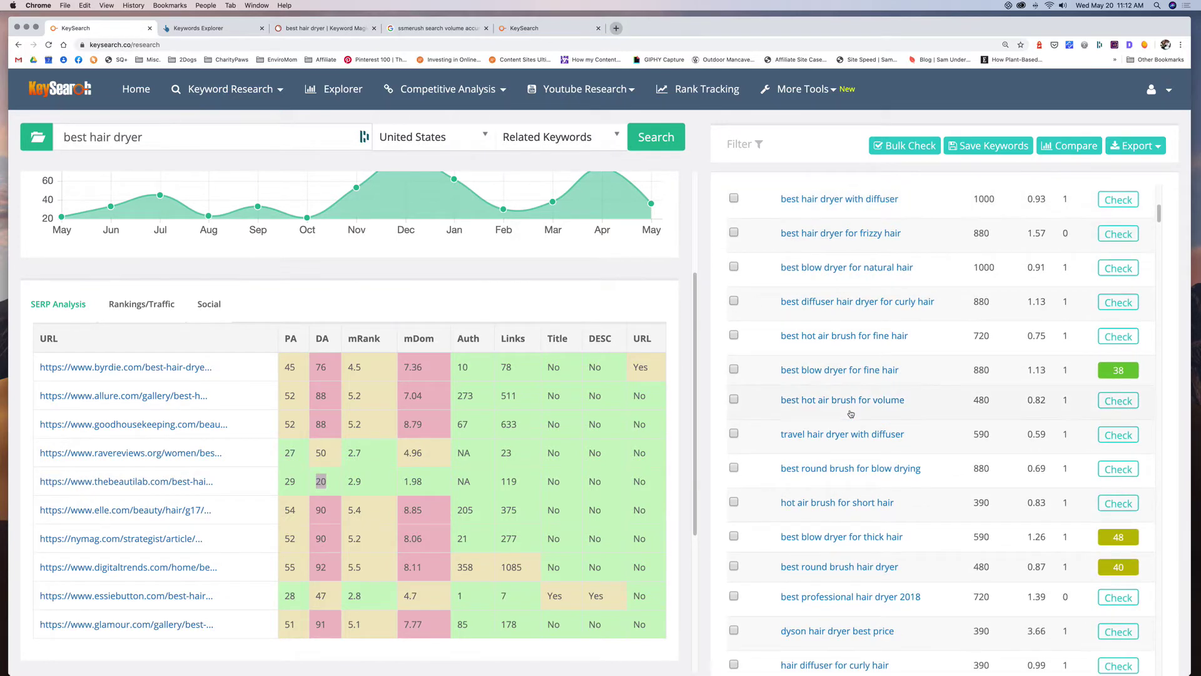
{"action": "scroll", "coordinate": [850, 411], "scroll_direction": "down", "scroll_amount": 10}
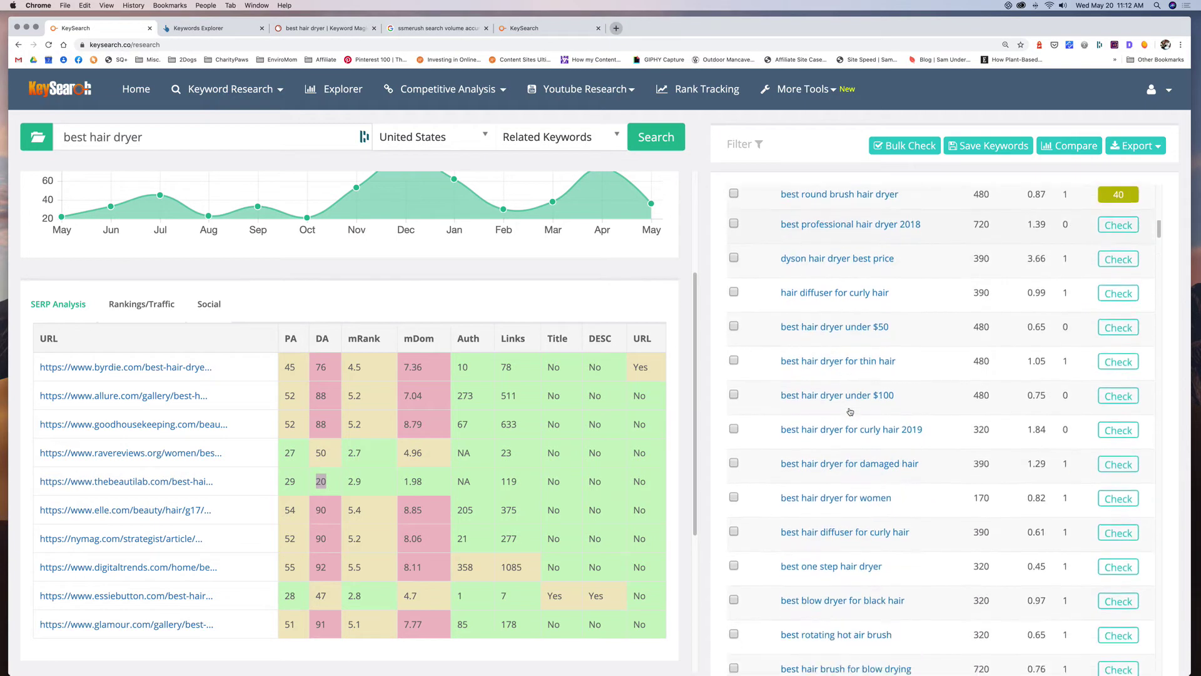
{"action": "scroll", "coordinate": [850, 411], "scroll_direction": "up", "scroll_amount": 15}
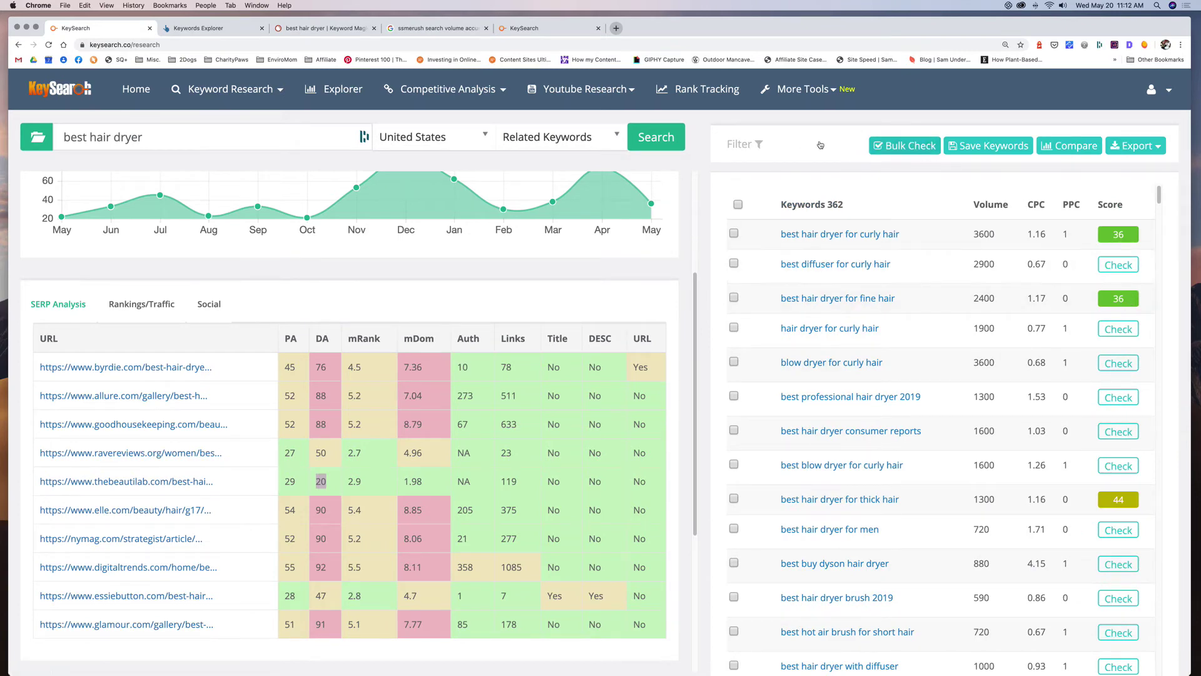
Add a maximum search volume of 500 to the keyword filter, leaving 325 keywords
{"action": "left_click", "coordinate": [737, 145]}
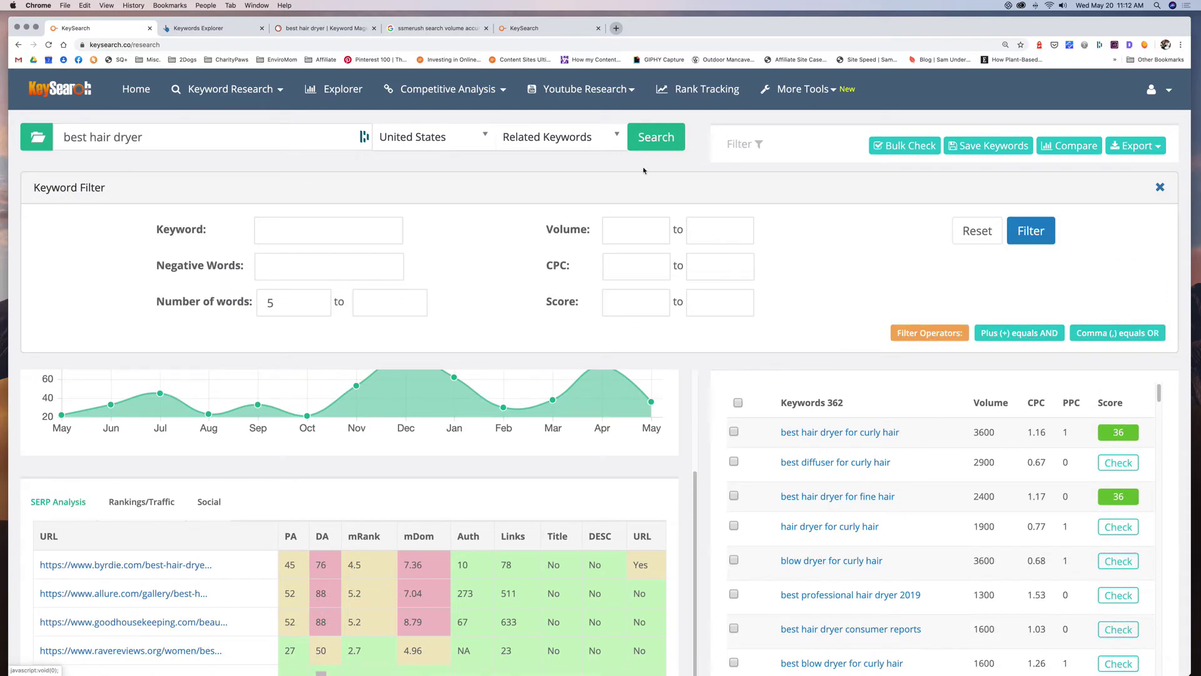
{"action": "left_click", "coordinate": [634, 230]}
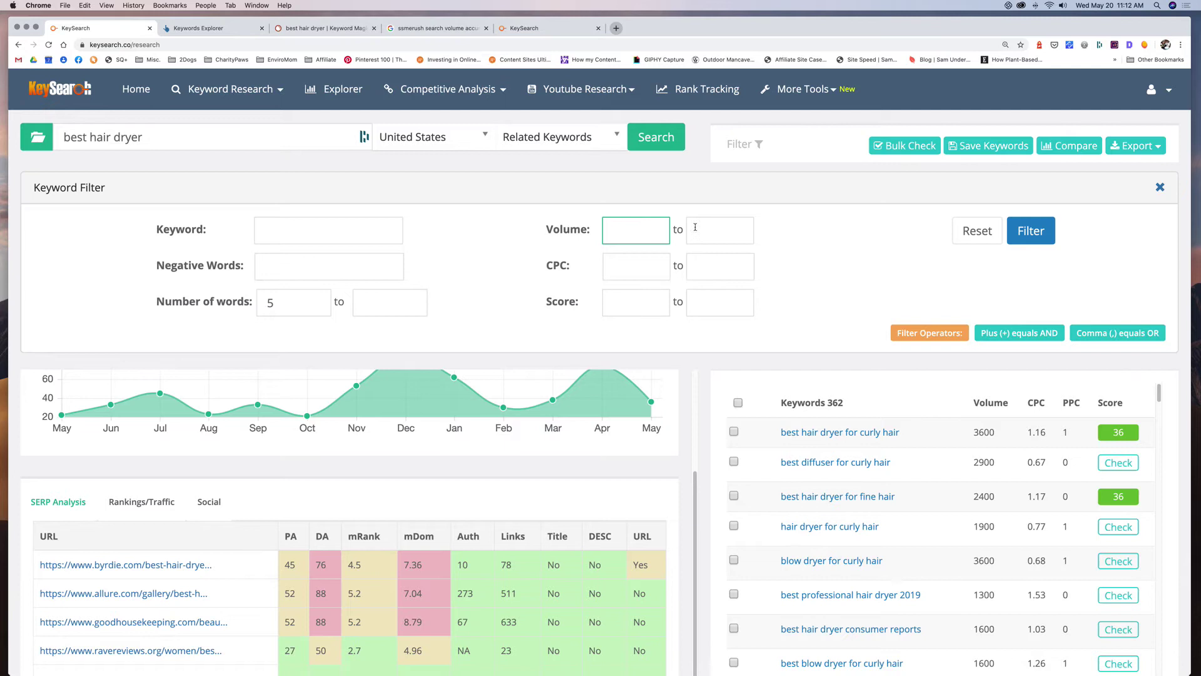
{"action": "left_click", "coordinate": [696, 228]}
{"action": "type", "text": "500"}
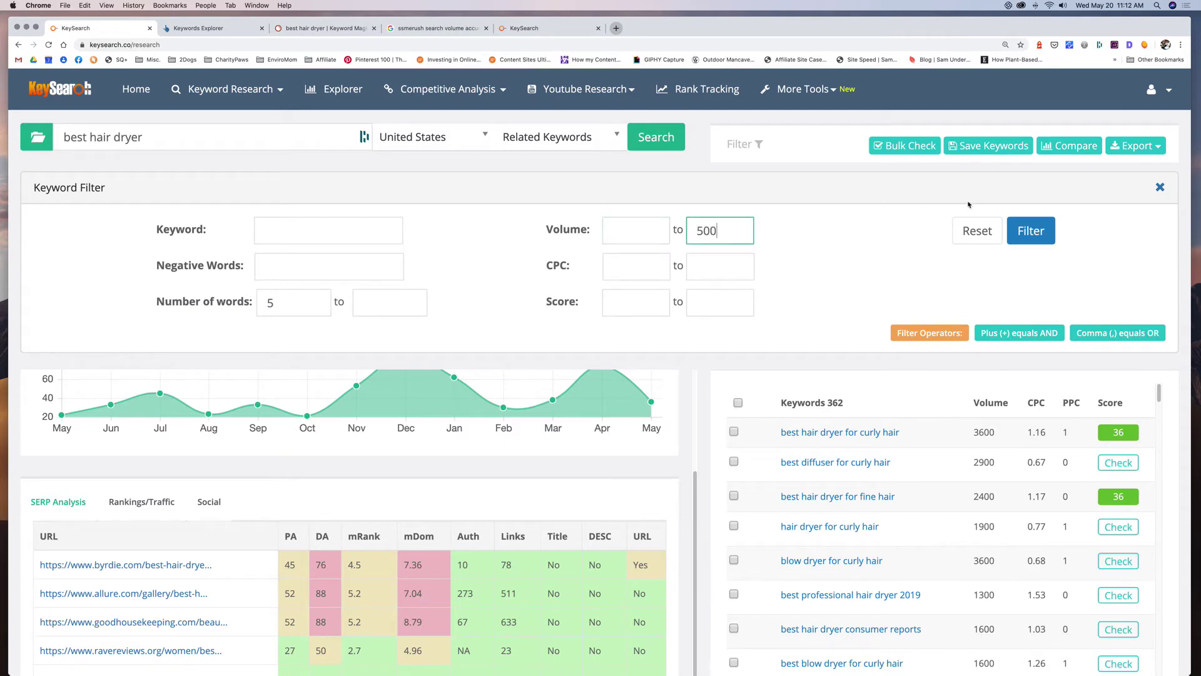
{"action": "left_click", "coordinate": [1036, 235]}
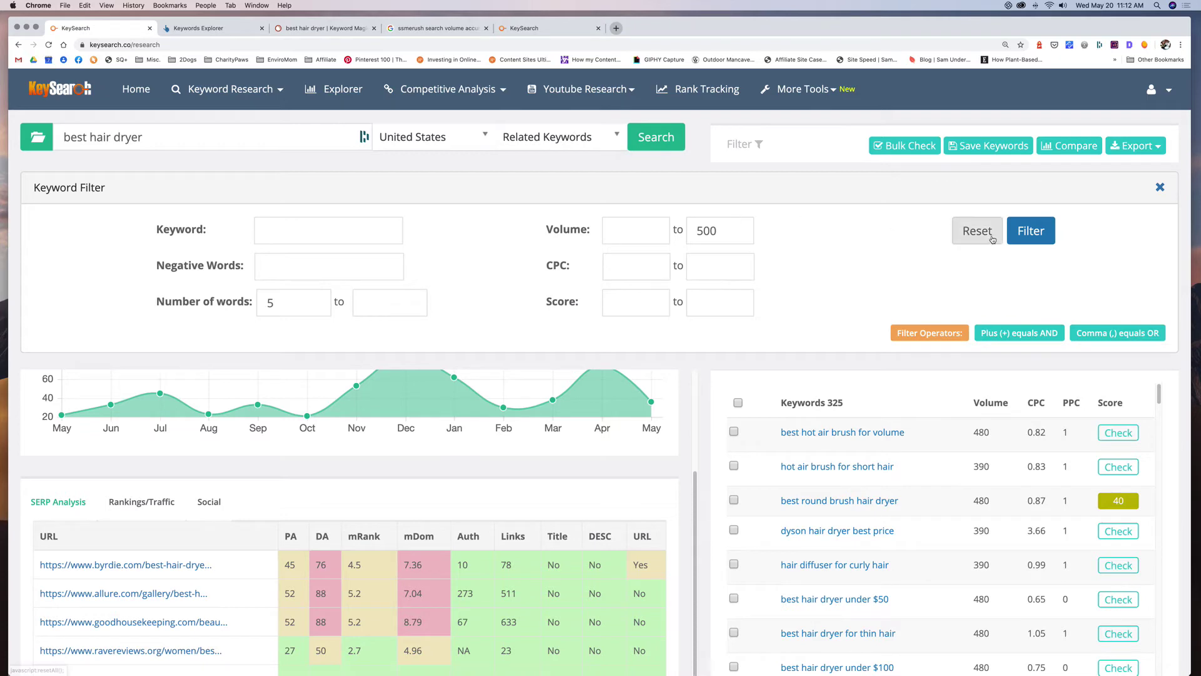
{"action": "left_click", "coordinate": [1160, 187]}
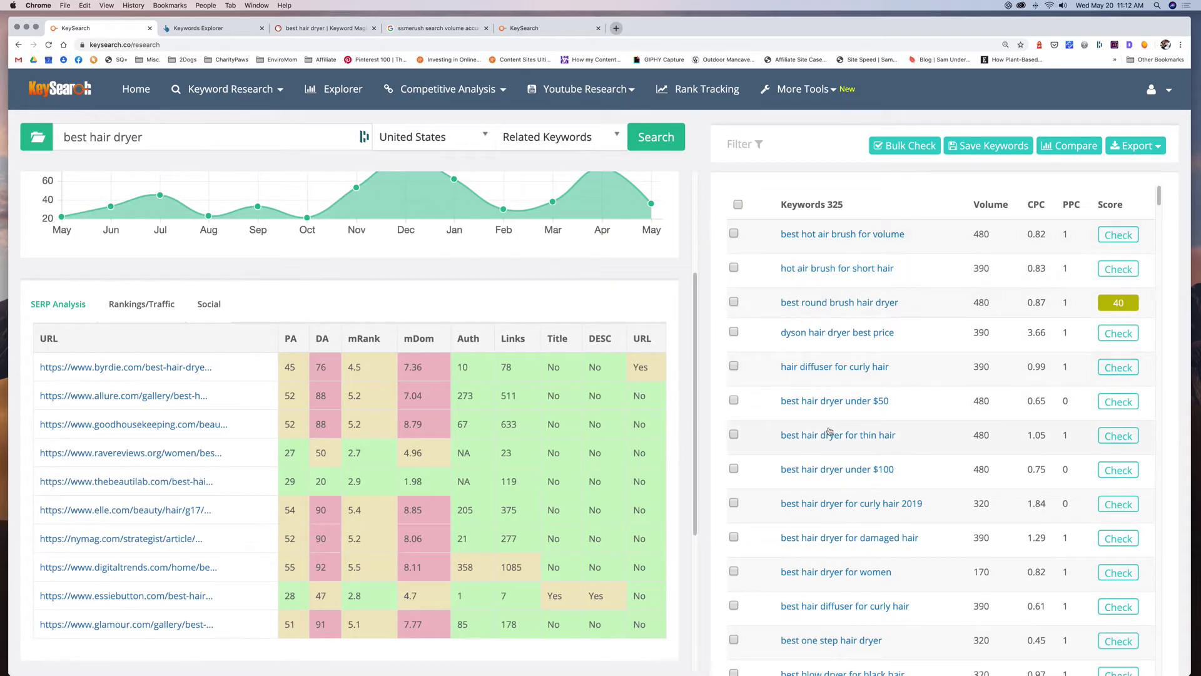
Score 'best hair dryer under $100' (41) and 'best hair dryer for thin hair' (34)
{"action": "scroll", "coordinate": [829, 431], "scroll_direction": "down", "scroll_amount": 5}
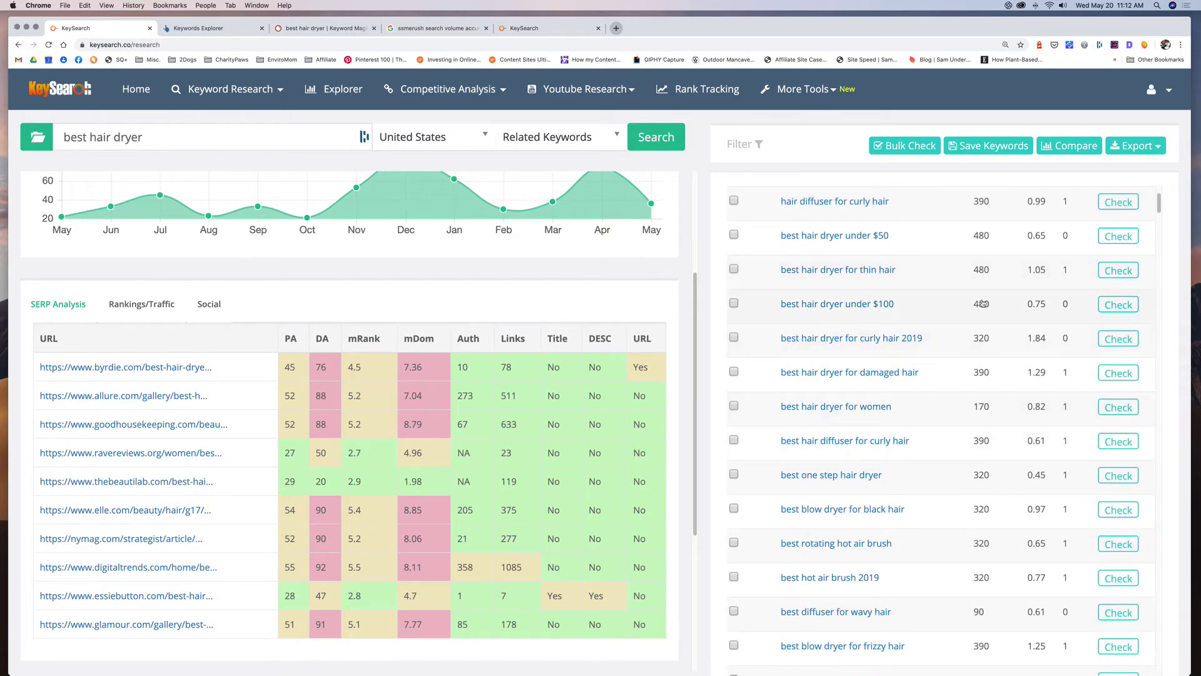
{"action": "left_click", "coordinate": [1118, 304]}
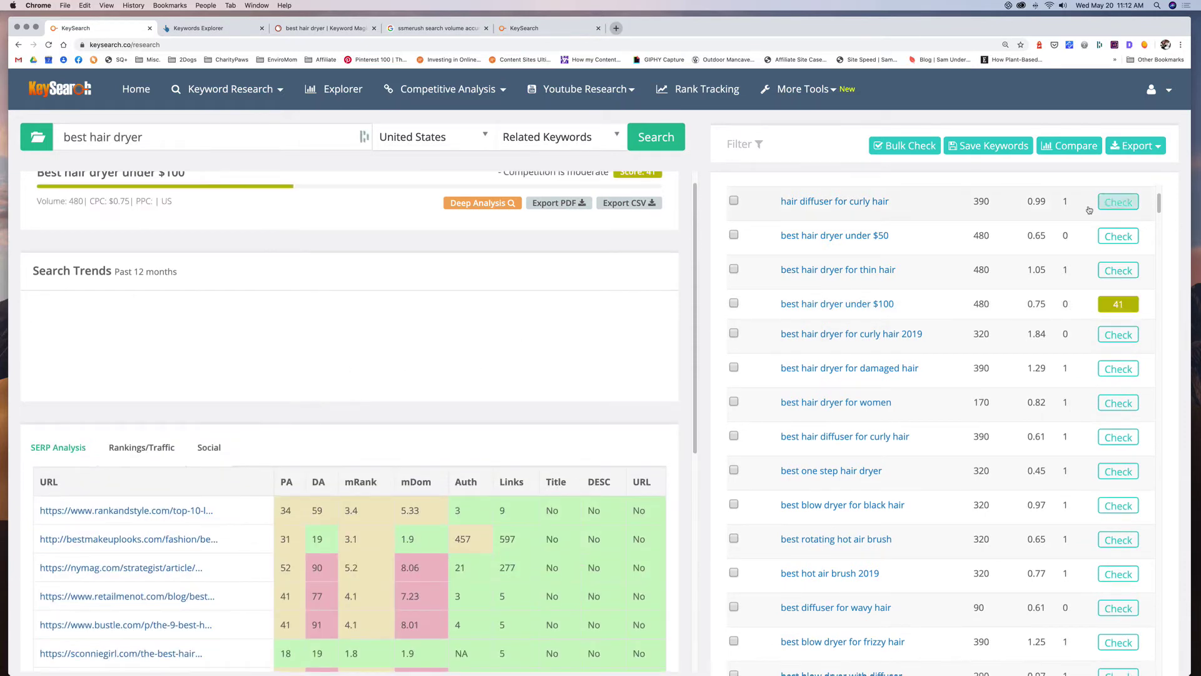
{"action": "left_click", "coordinate": [1118, 270]}
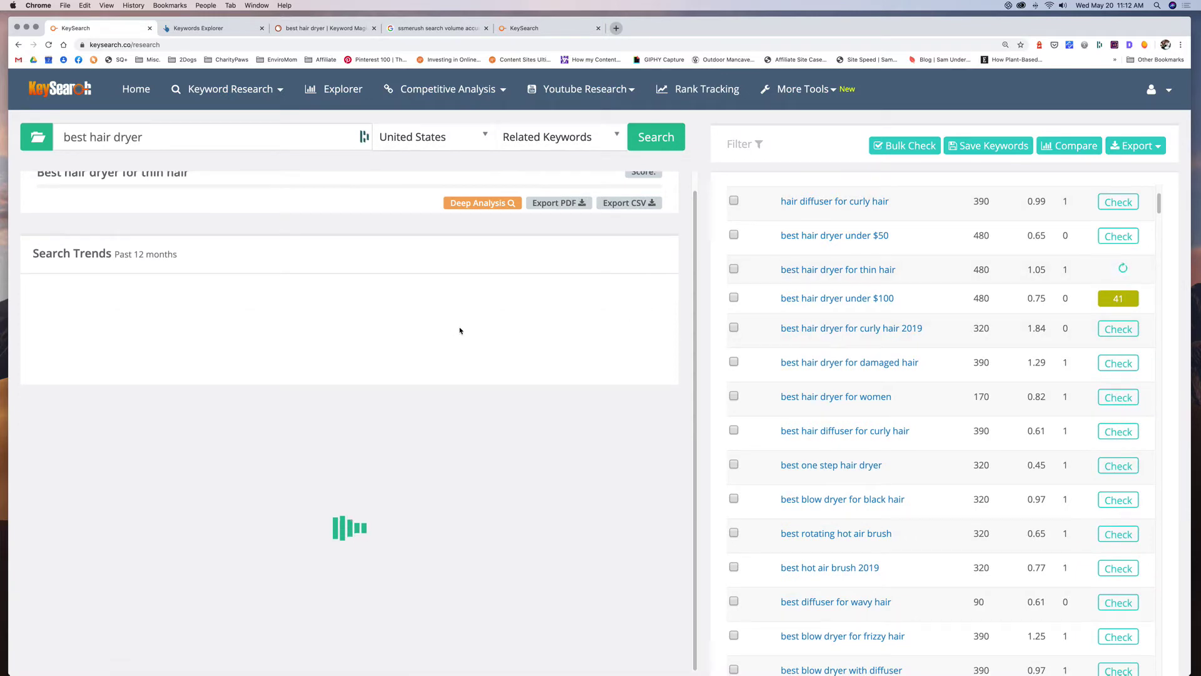
{"action": "scroll", "coordinate": [575, 571], "scroll_direction": "down", "scroll_amount": 5}
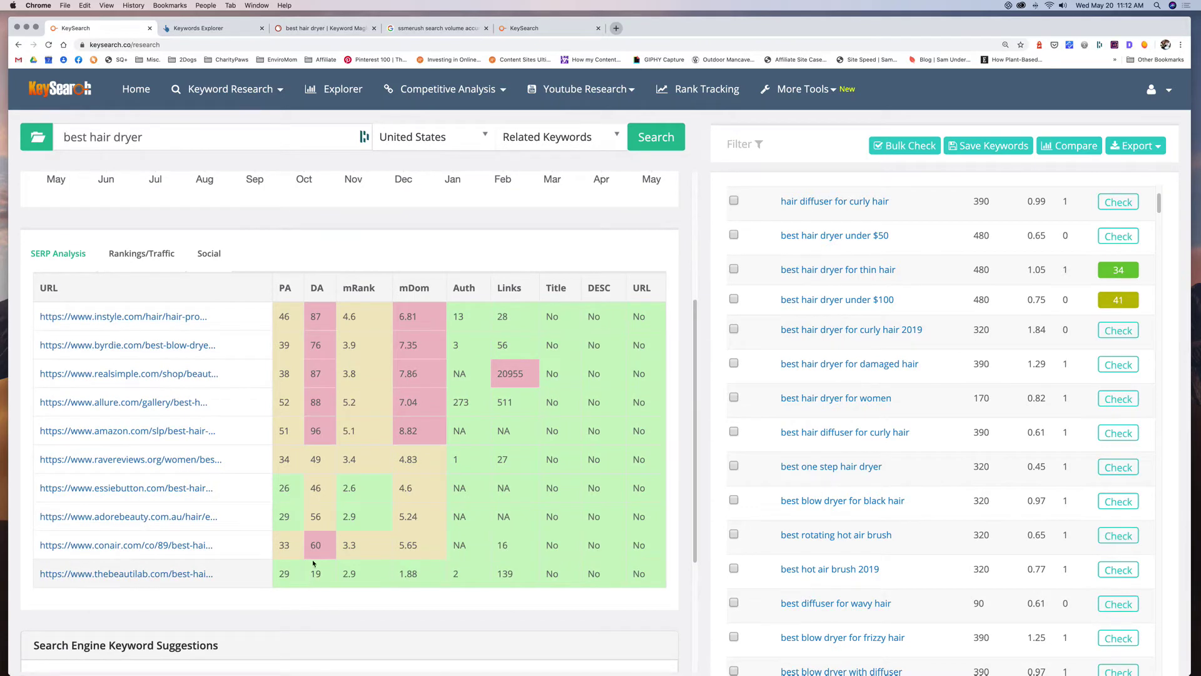
{"action": "scroll", "coordinate": [884, 450], "scroll_direction": "up", "scroll_amount": 5}
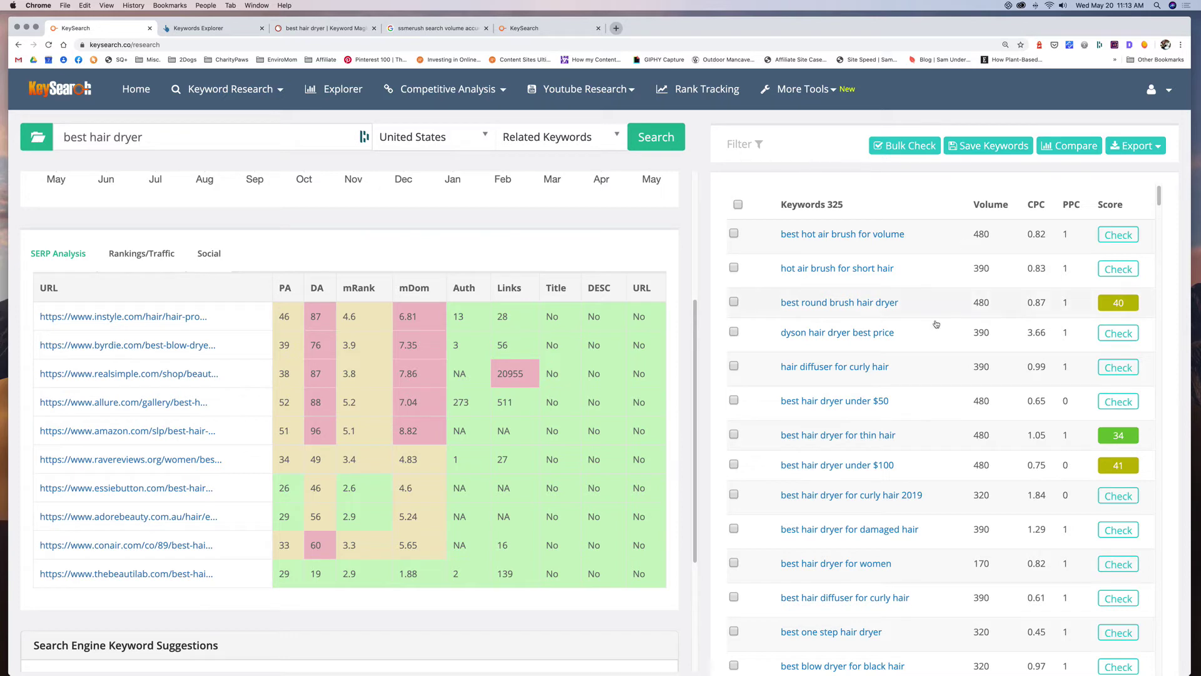
Reopen the keyword filter to confirm the 5-word minimum and 500 volume cap, then close it
{"action": "left_click", "coordinate": [745, 149]}
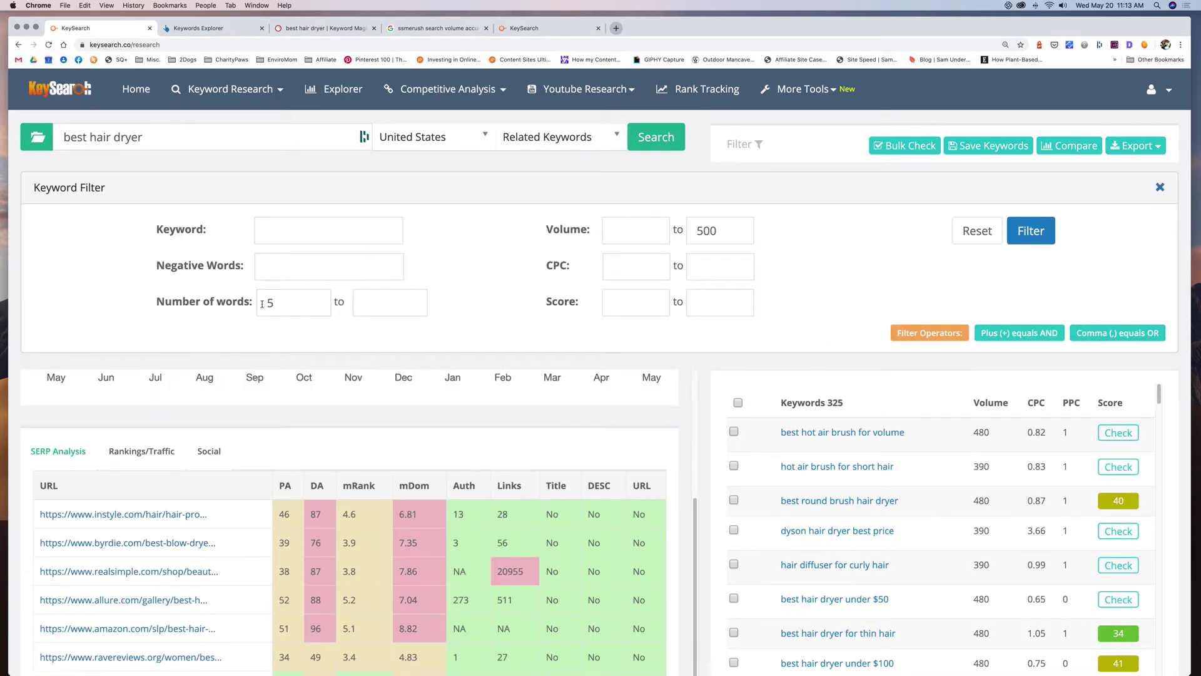
{"action": "left_click_drag", "start_coordinate": [262, 304], "coordinate": [284, 304]}
{"action": "left_click_drag", "start_coordinate": [689, 230], "coordinate": [719, 230]}
{"action": "left_click", "coordinate": [1163, 189]}
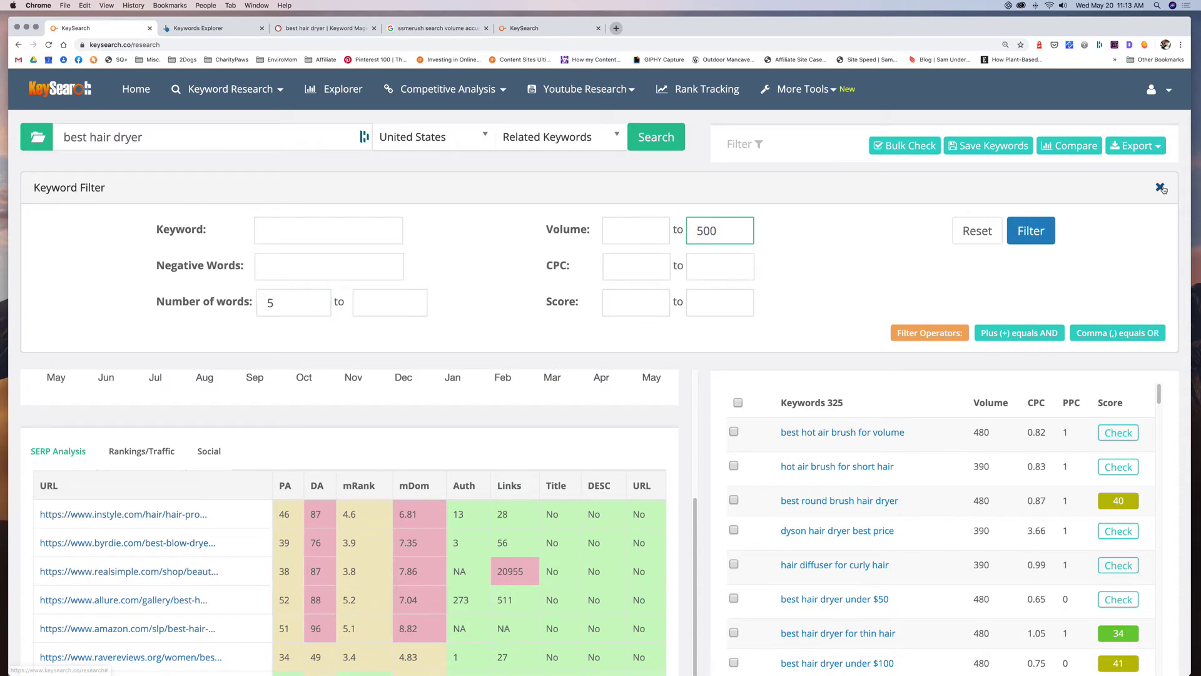
Go to Quick Difficulty from the Keyword Research menu, showing scores for four saved keywords
{"action": "left_click", "coordinate": [253, 91]}
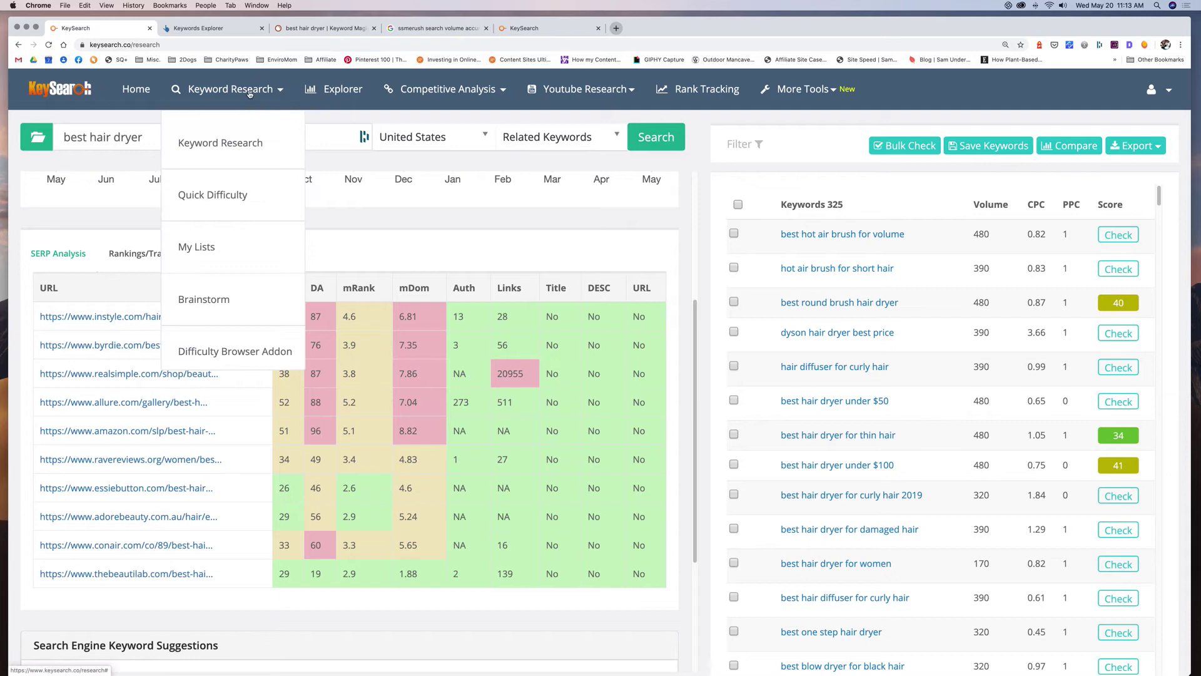
{"action": "left_click", "coordinate": [207, 203]}
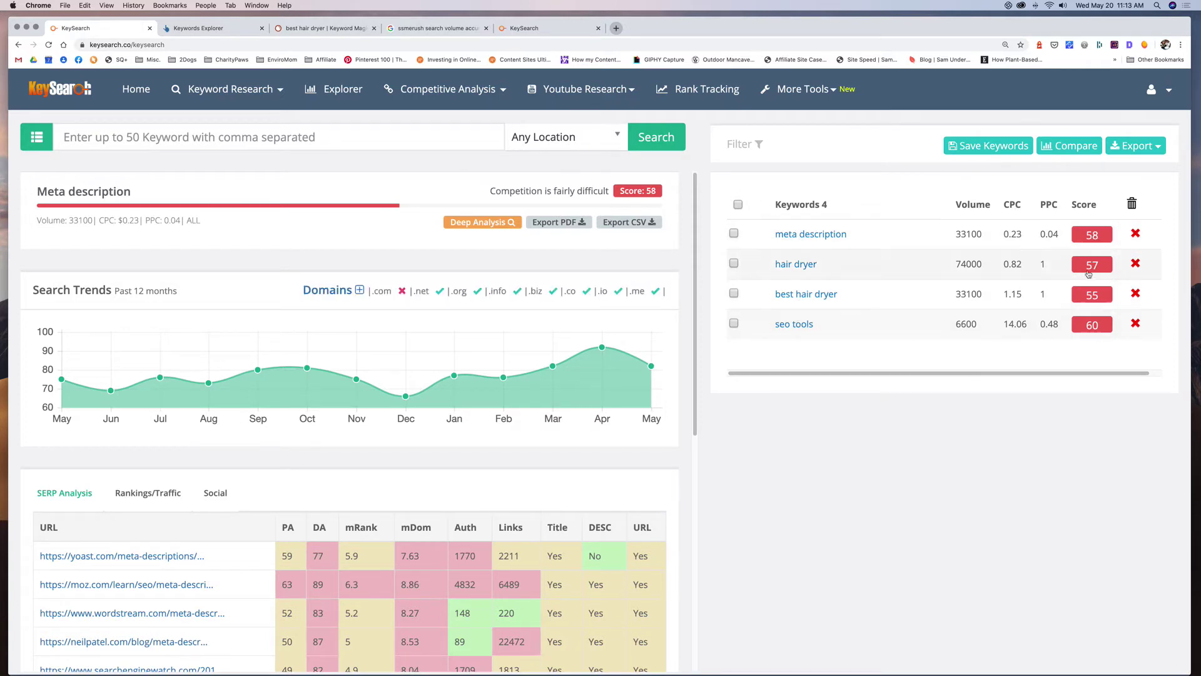
{"action": "left_click", "coordinate": [208, 89]}
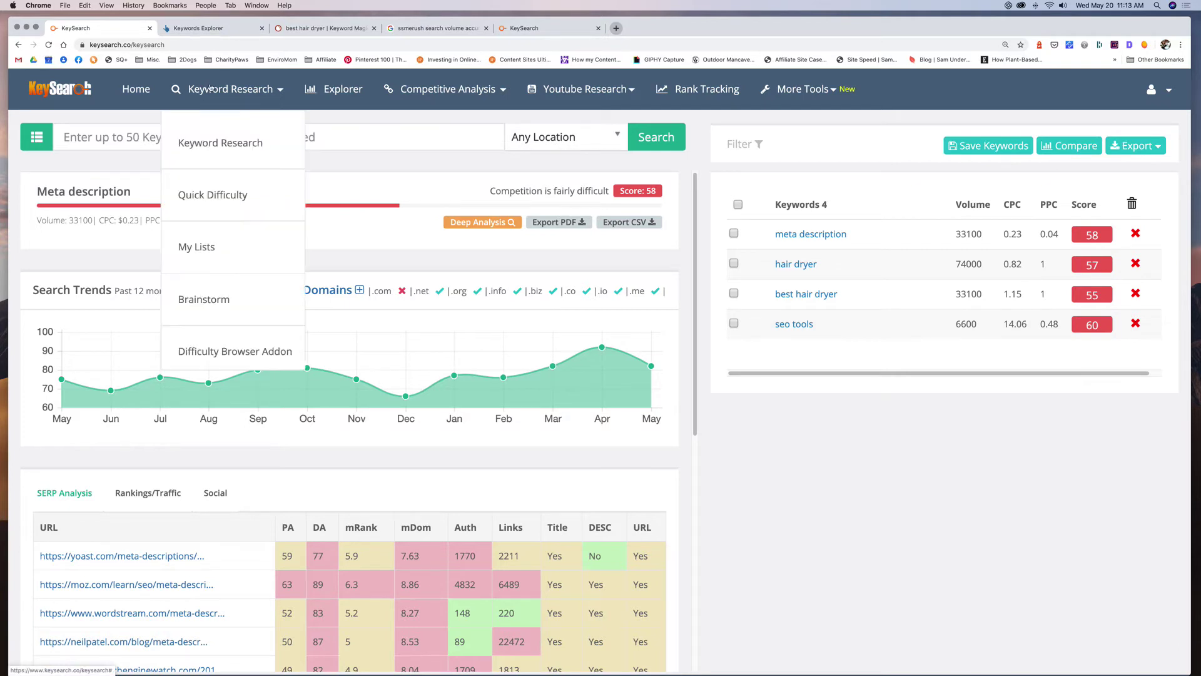
Brainstorm 'meta descriptions' to list suggestions from Google, Yahoo, Bing and YouTube
{"action": "left_click", "coordinate": [207, 295]}
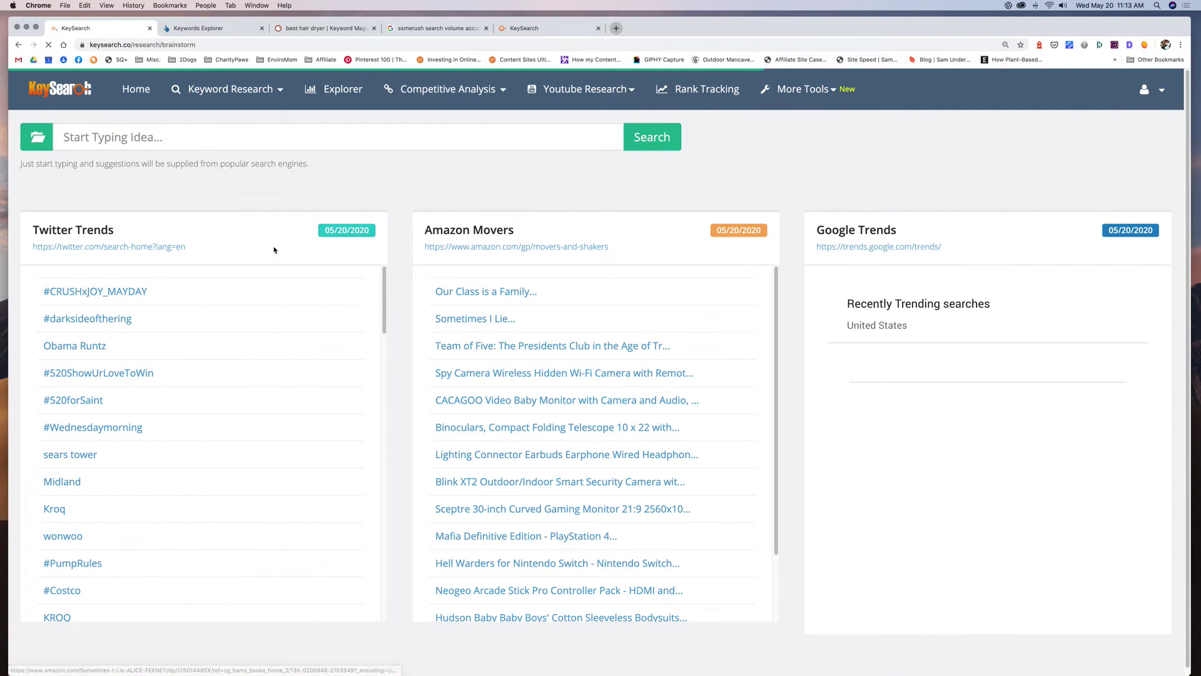
{"action": "left_click", "coordinate": [179, 139]}
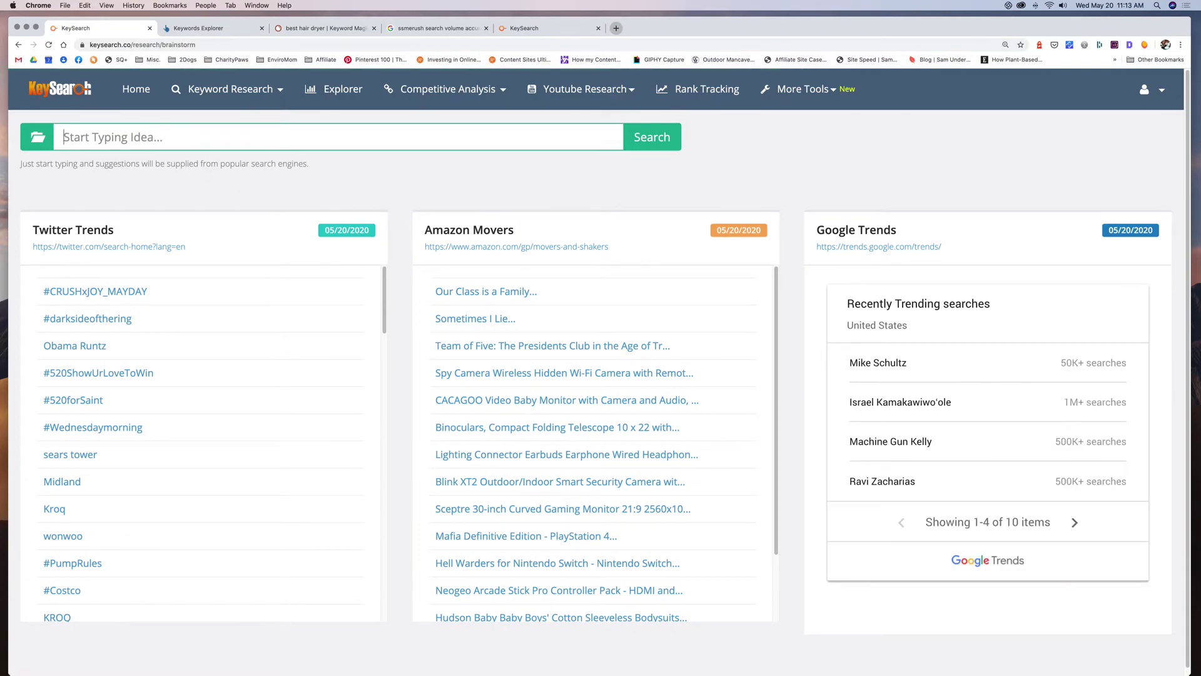
{"action": "type", "text": "meta descr"}
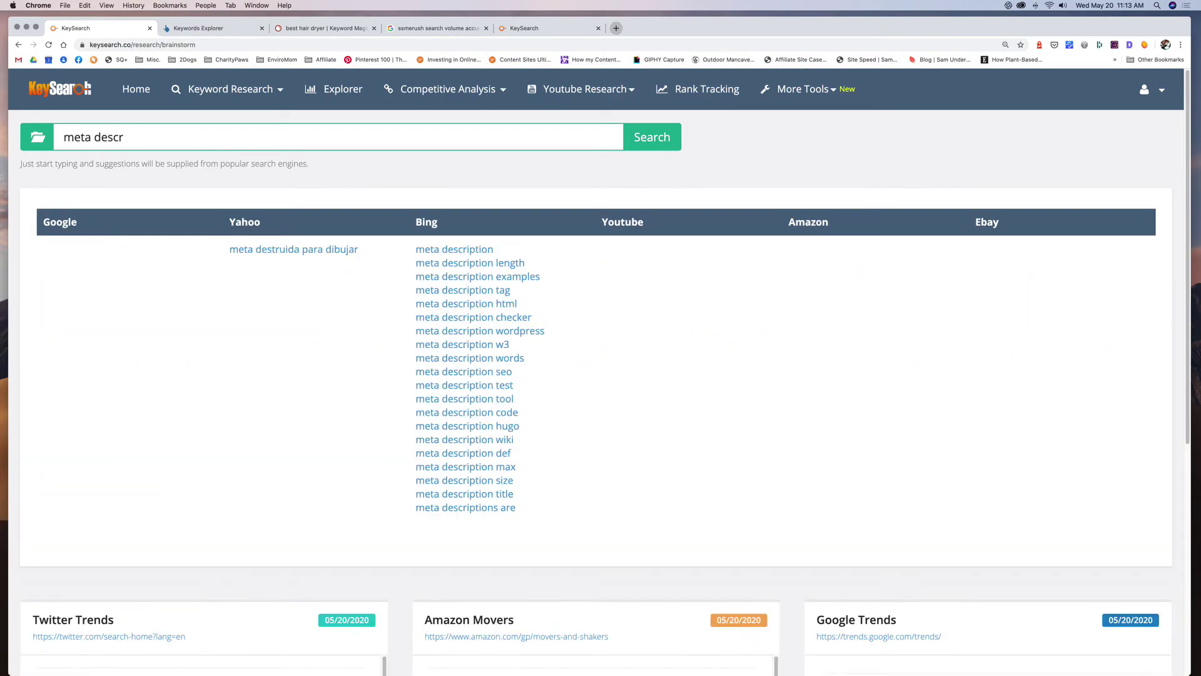
{"action": "type", "text": "iptions"}
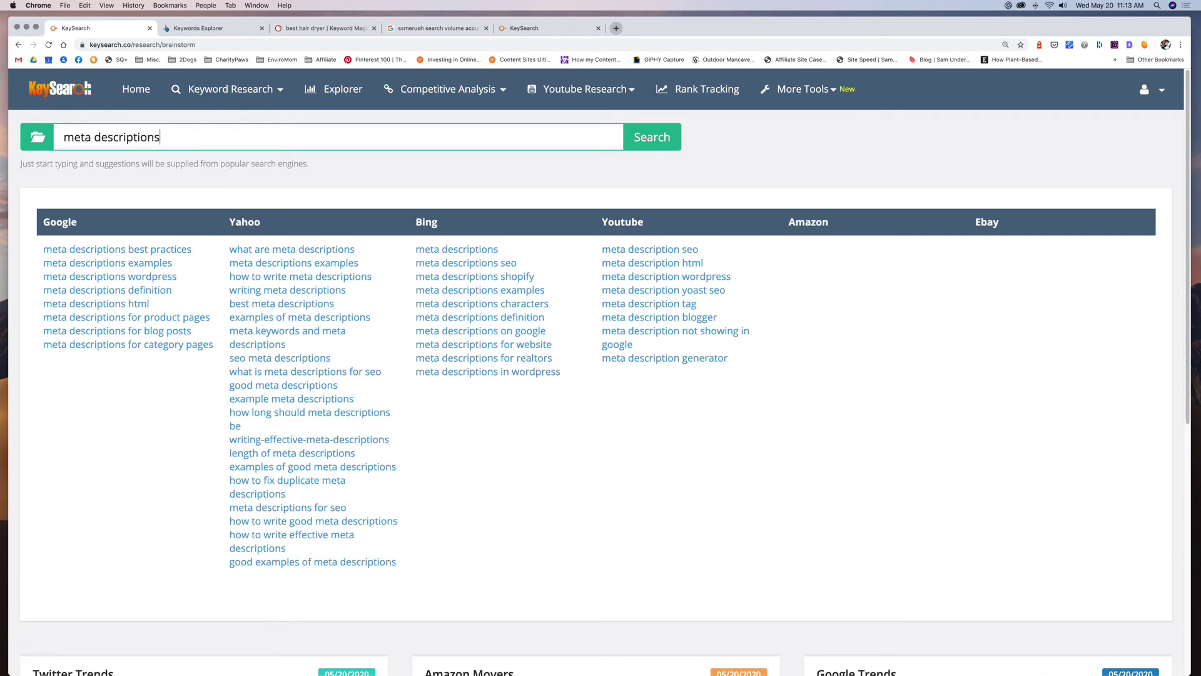
{"action": "left_click", "coordinate": [645, 142]}
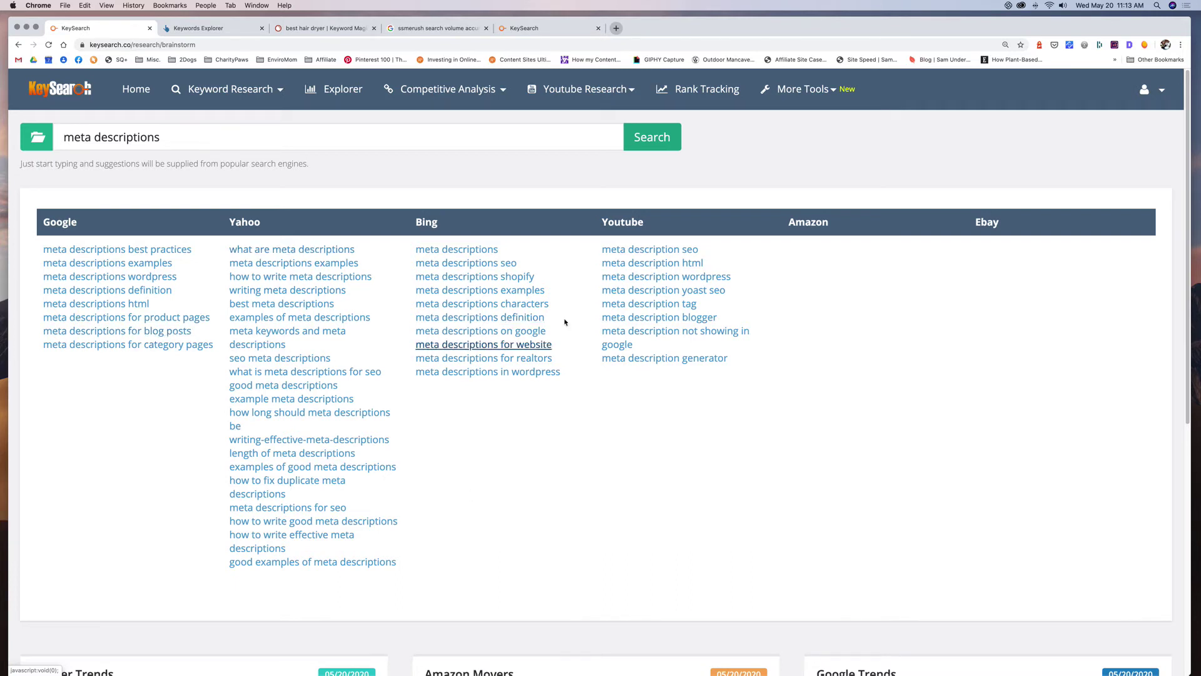
{"action": "left_click", "coordinate": [220, 93]}
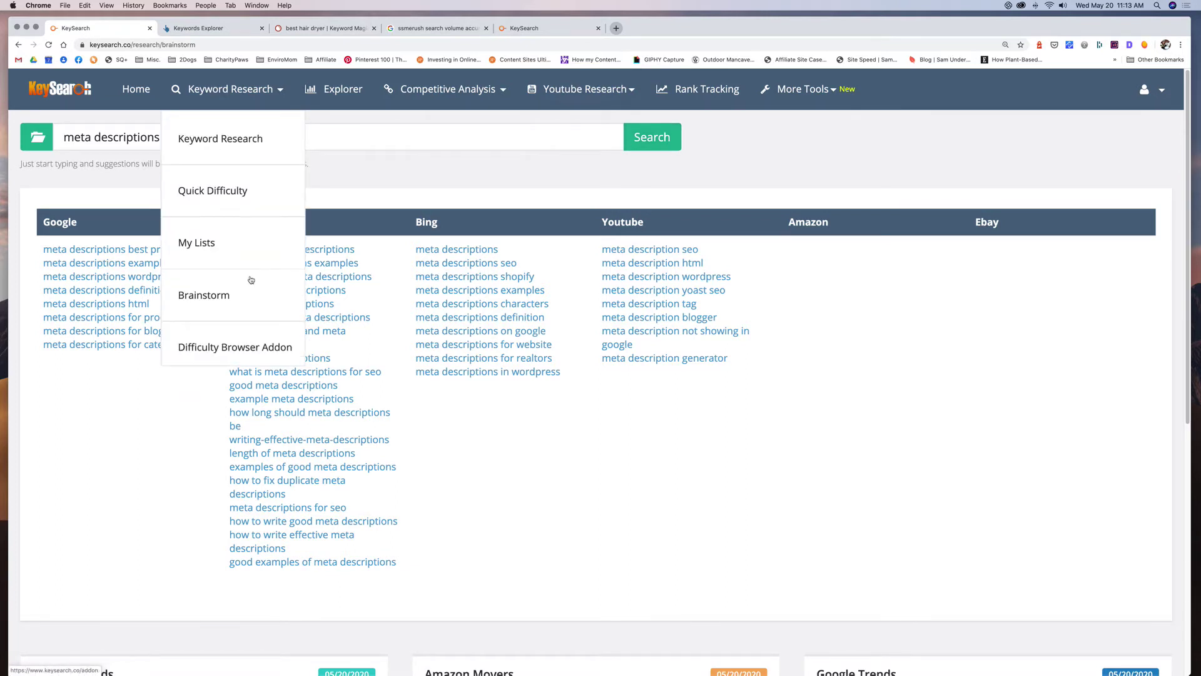
Load Explorer metrics for the Byrdie blow-dryer page, keeping the Specific Page scope
{"action": "left_click", "coordinate": [341, 90]}
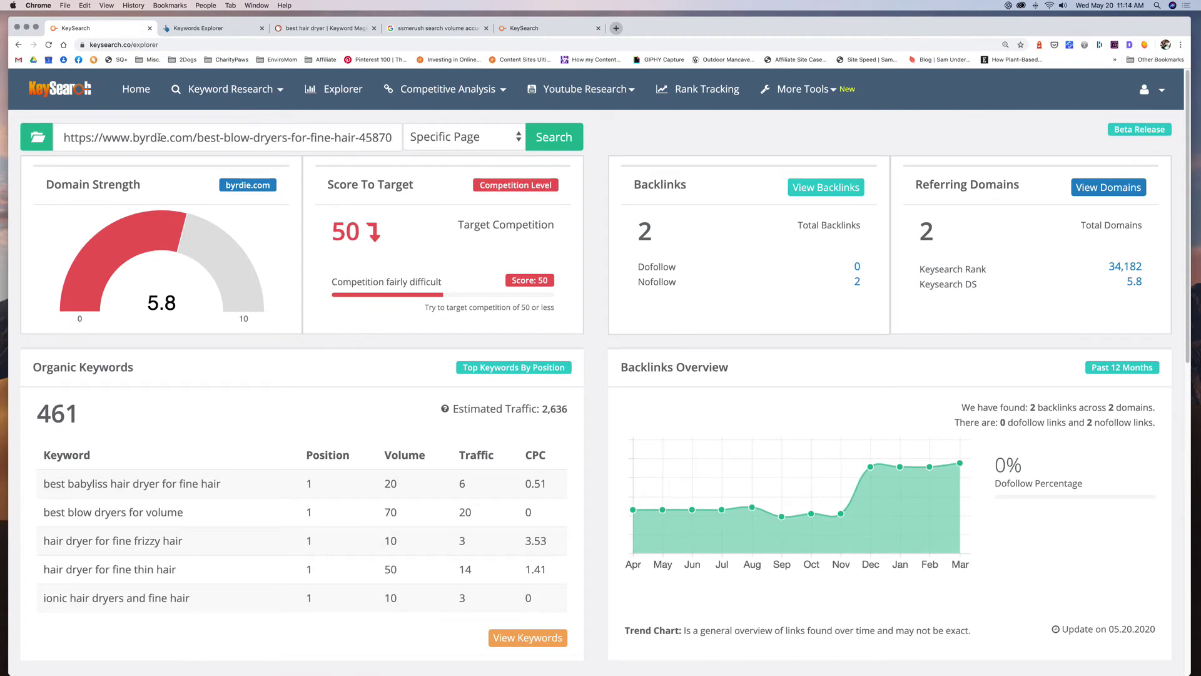
{"action": "left_click", "coordinate": [479, 137]}
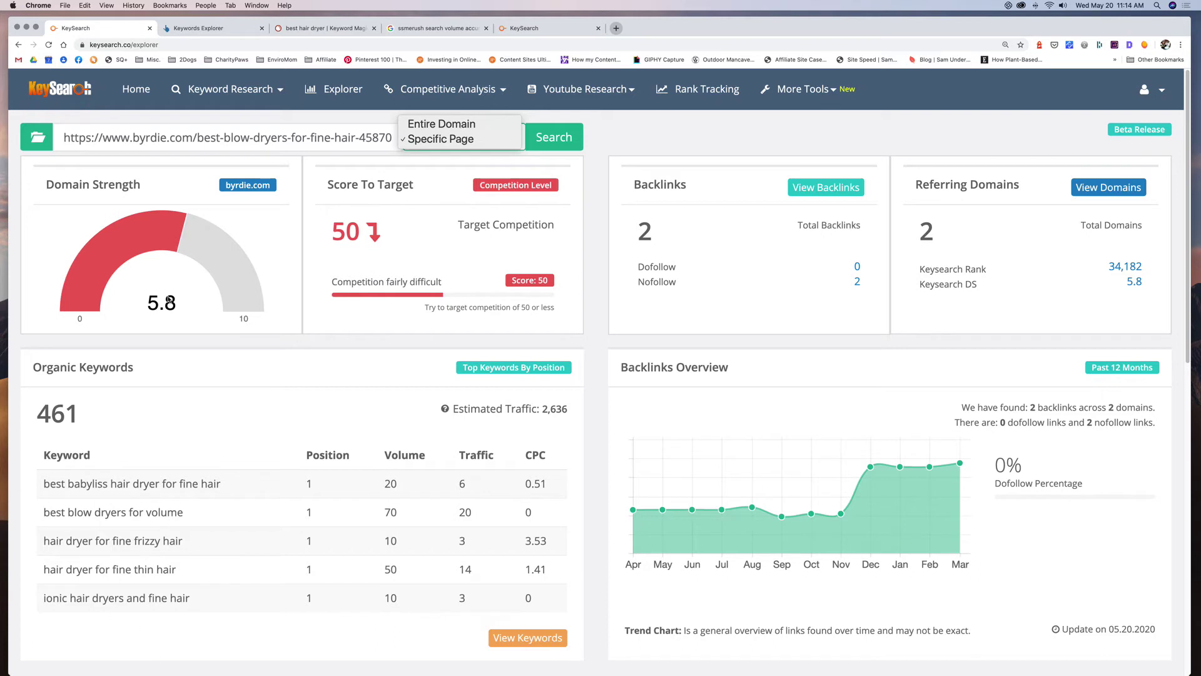
{"action": "key", "text": "Escape"}
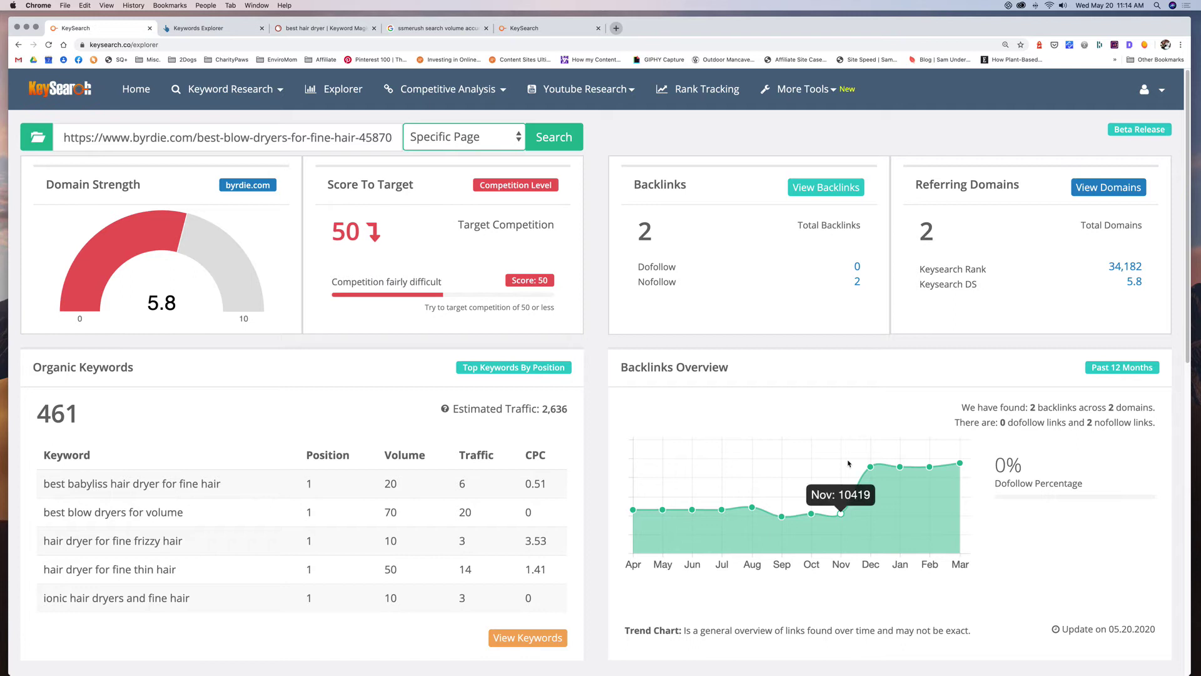
{"action": "mouse_move", "coordinate": [962, 488]}
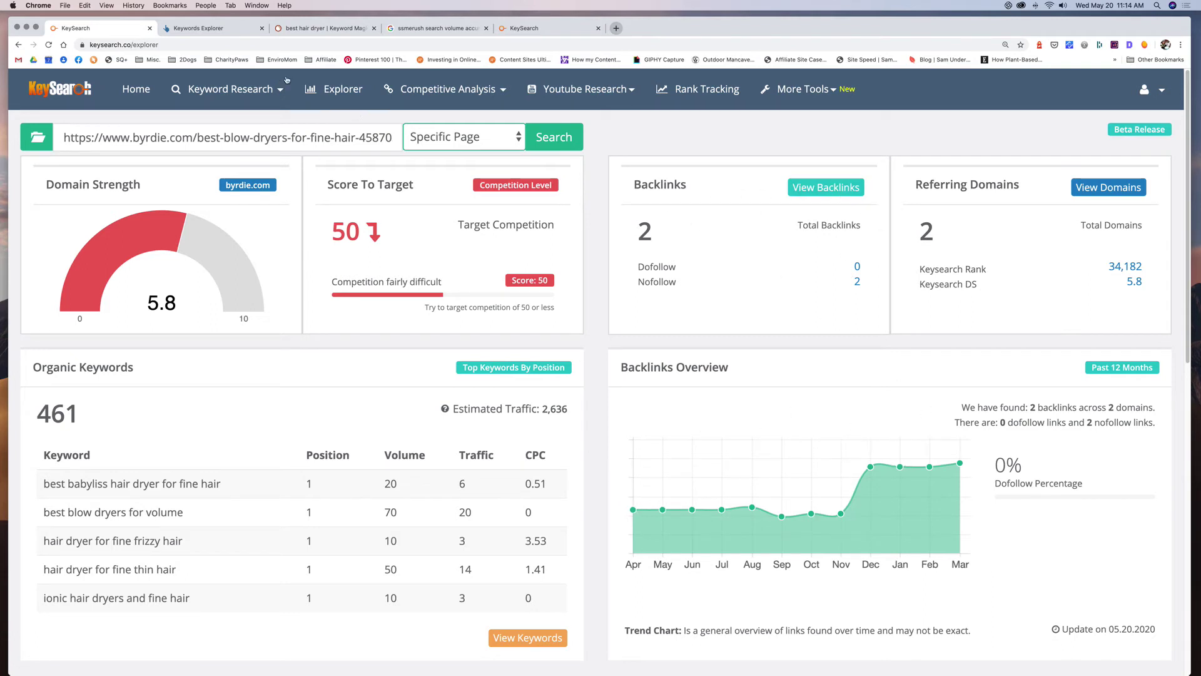
Check the Byrdie page's two nofollow backlinks in Backlink Checker, then go to Organic Keywords
{"action": "left_click", "coordinate": [438, 91]}
{"action": "left_click", "coordinate": [432, 141]}
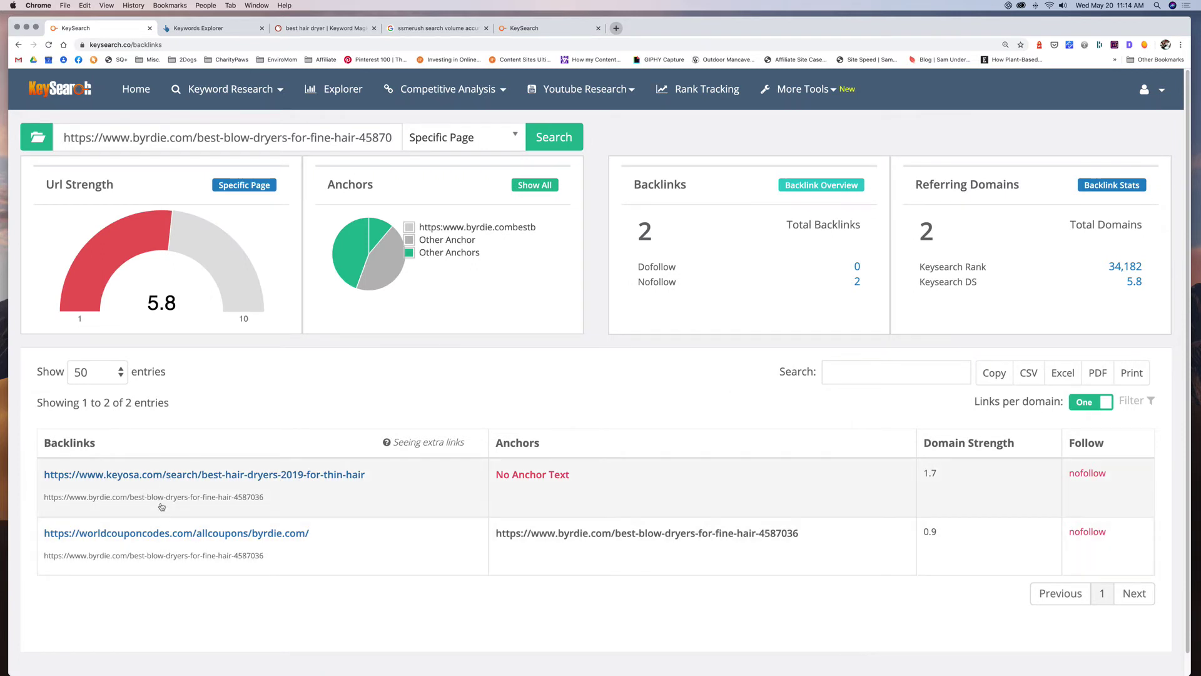
{"action": "left_click", "coordinate": [429, 91]}
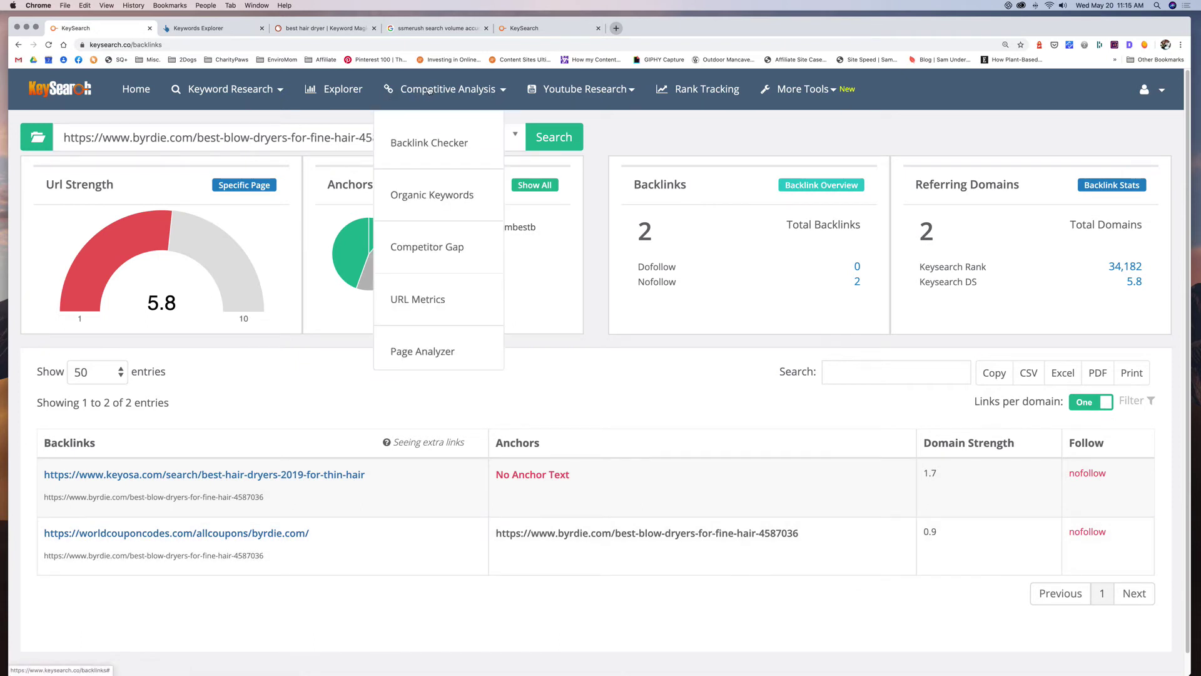
{"action": "left_click", "coordinate": [440, 202]}
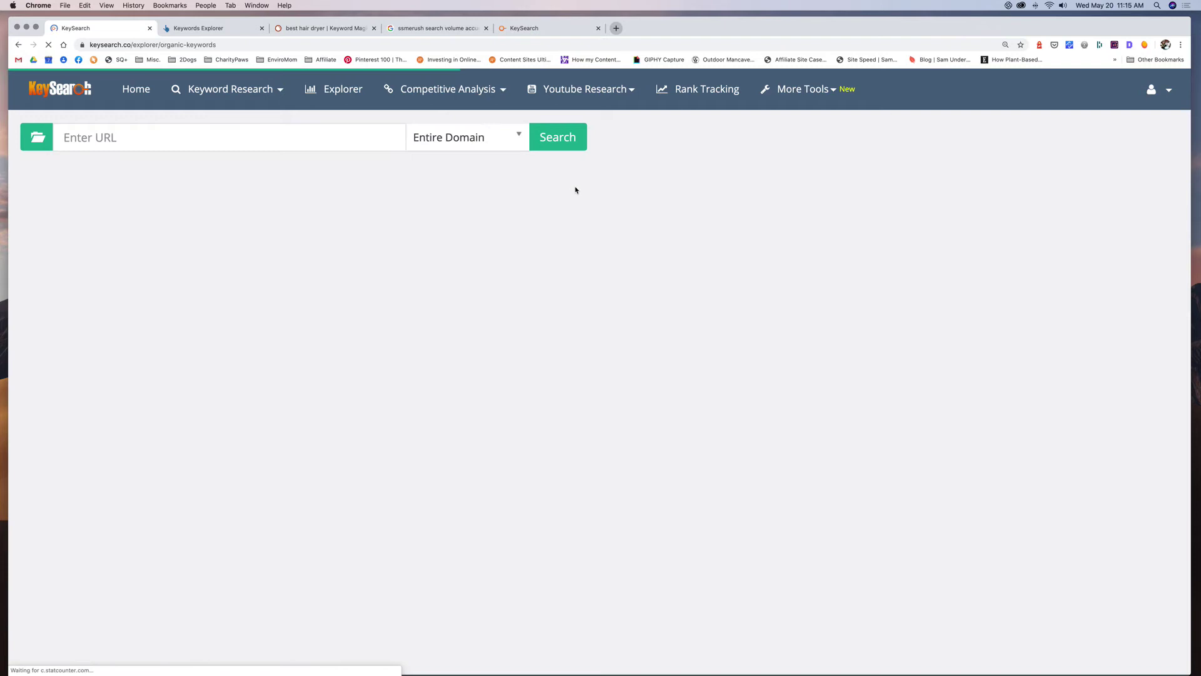
{"action": "left_click", "coordinate": [279, 142]}
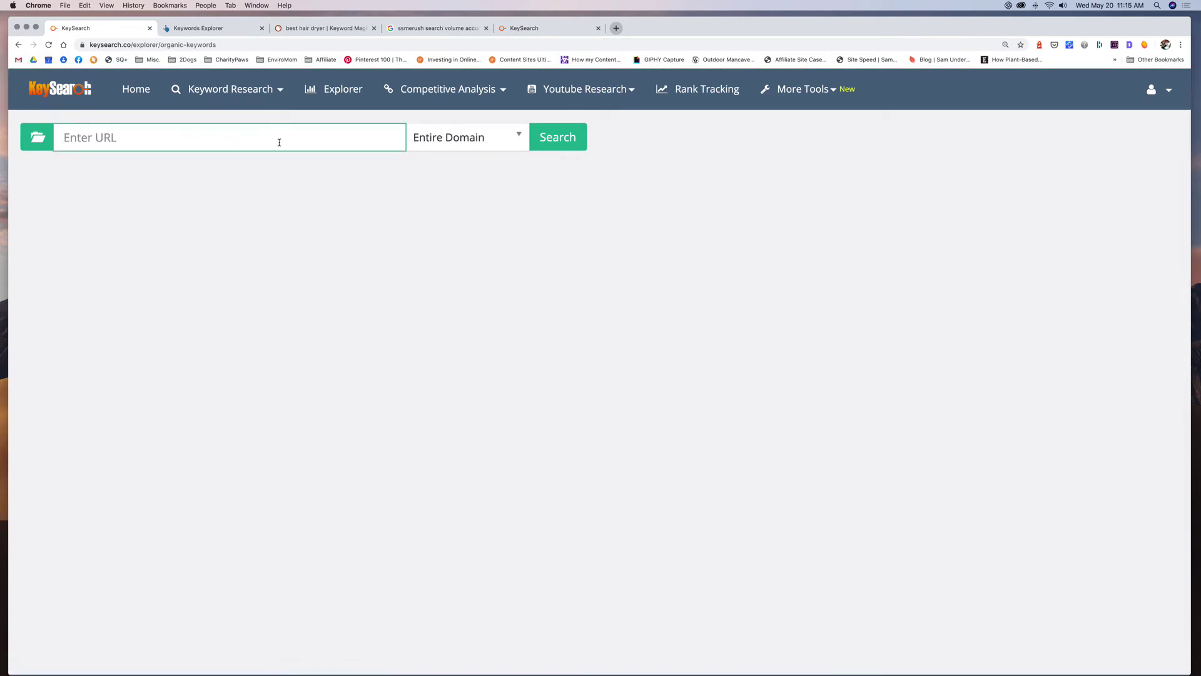
{"action": "type", "text": "https://www.2dogsdesign.com"}
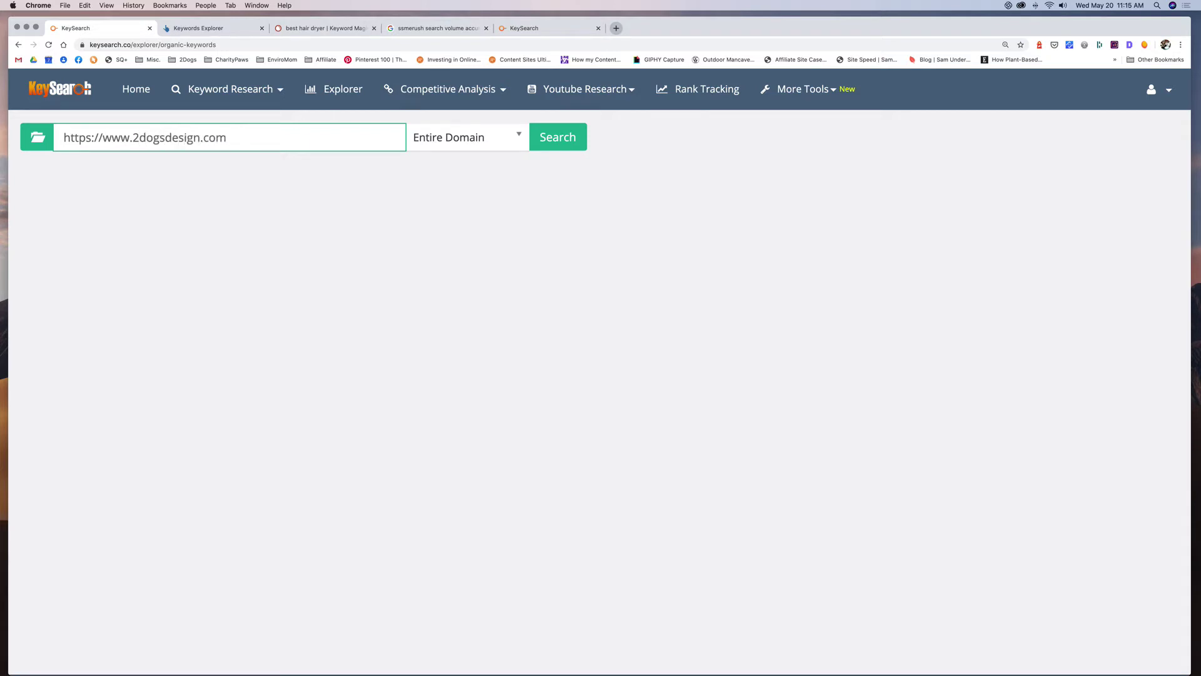
{"action": "left_click", "coordinate": [567, 142]}
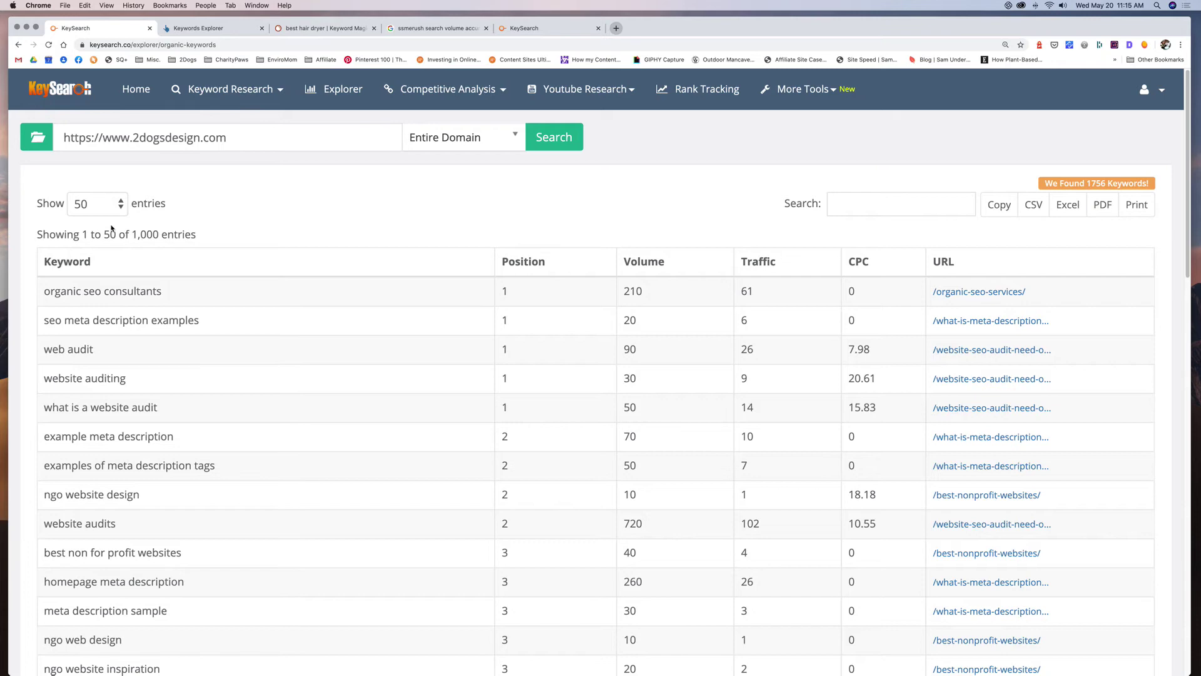
{"action": "scroll", "coordinate": [128, 234], "scroll_direction": "down", "scroll_amount": 15}
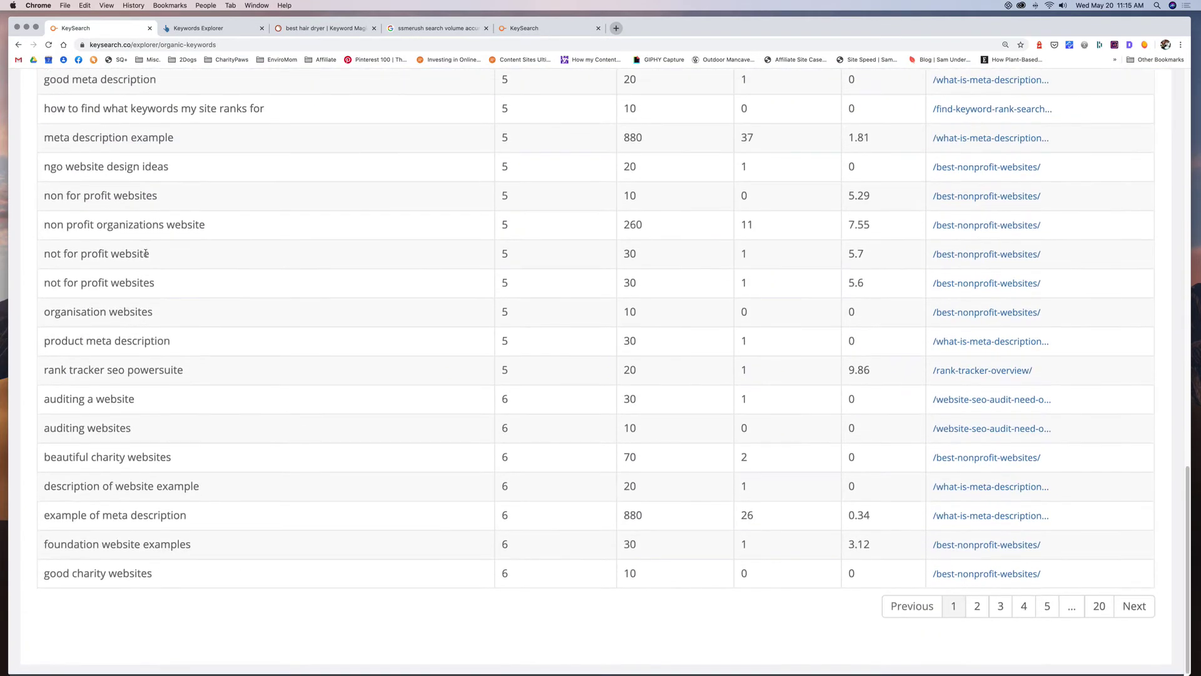
{"action": "scroll", "coordinate": [553, 426], "scroll_direction": "up", "scroll_amount": 15}
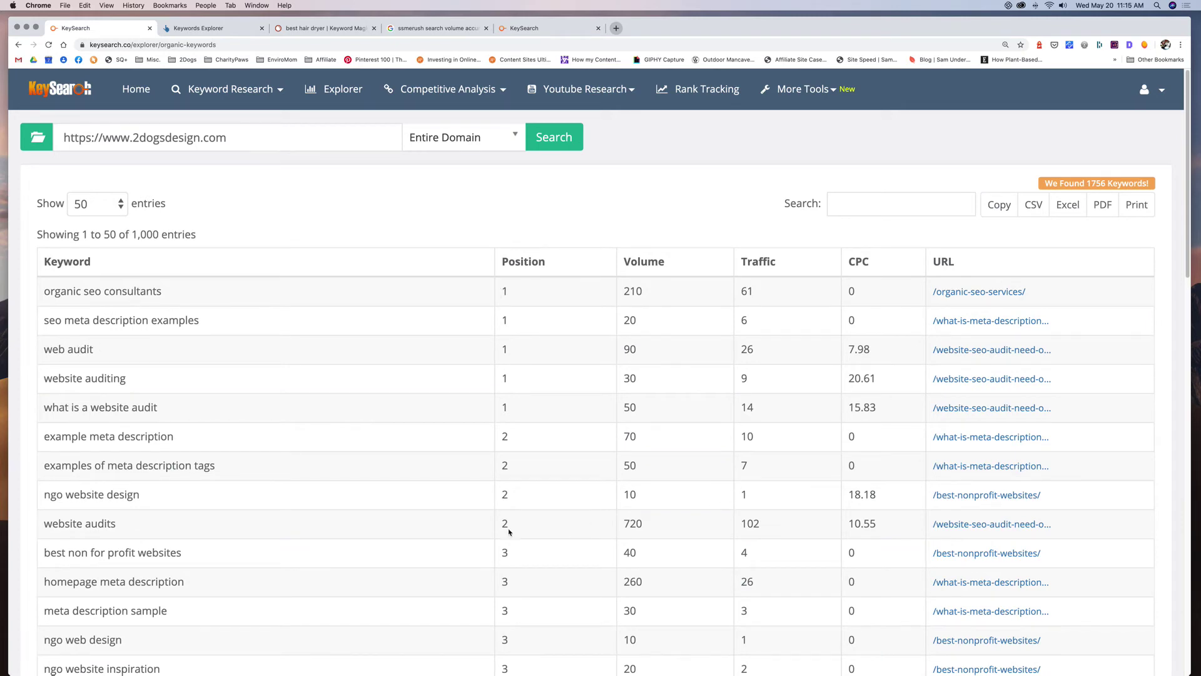
{"action": "scroll", "coordinate": [509, 532], "scroll_direction": "down", "scroll_amount": 4}
{"action": "scroll", "coordinate": [509, 532], "scroll_direction": "up", "scroll_amount": 3}
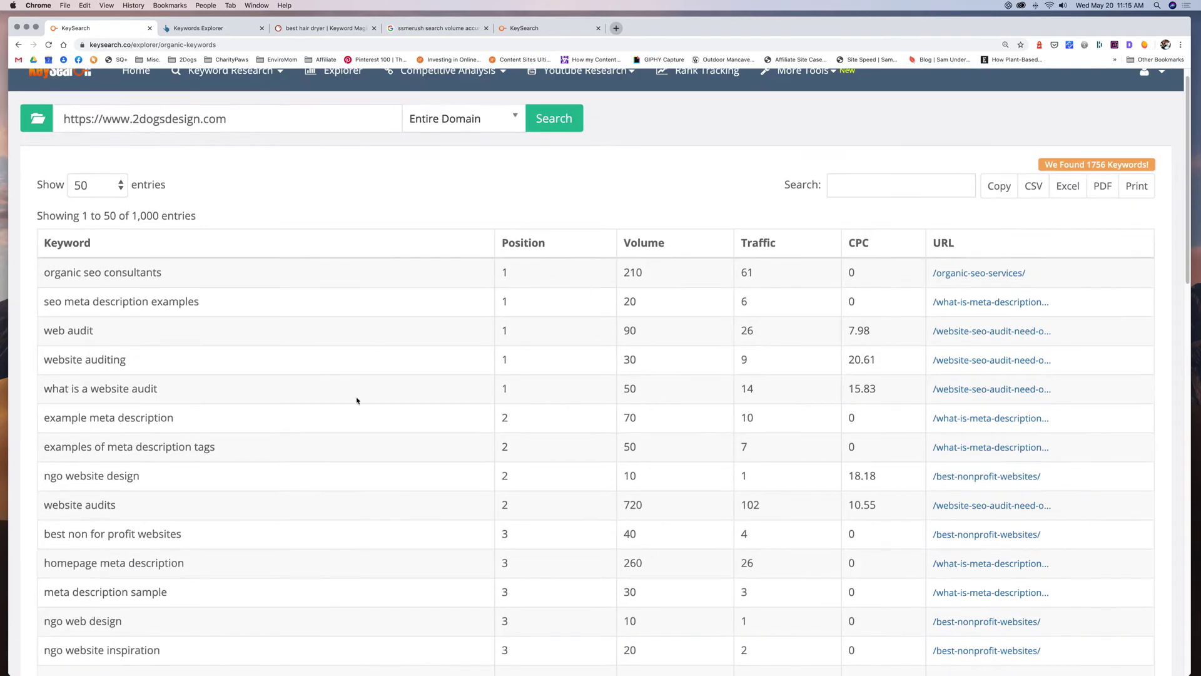
{"action": "scroll", "coordinate": [357, 400], "scroll_direction": "down", "scroll_amount": 12}
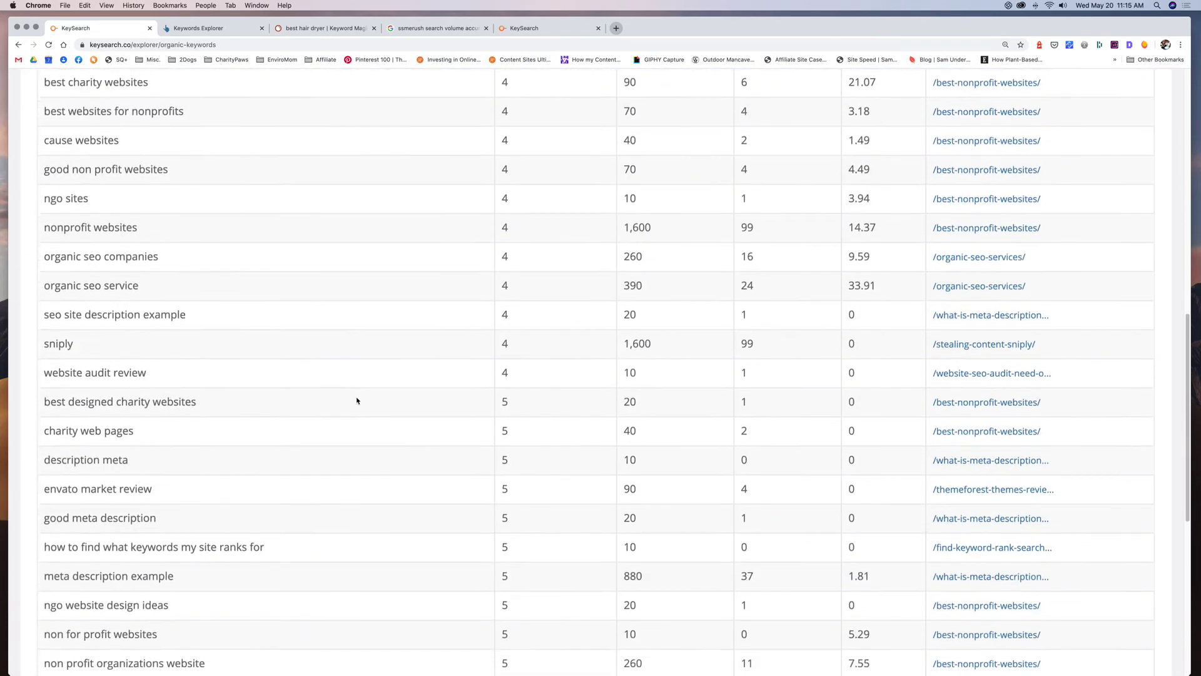
{"action": "scroll", "coordinate": [356, 400], "scroll_direction": "up", "scroll_amount": 15}
{"action": "left_click", "coordinate": [479, 137]}
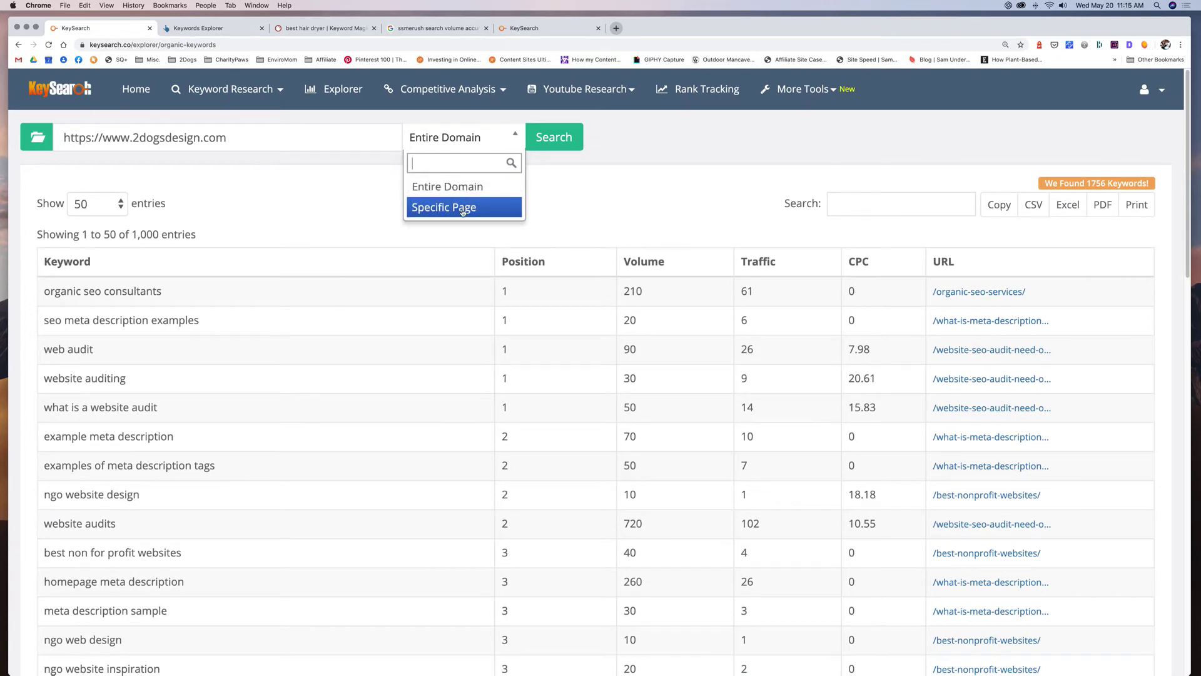
{"action": "left_click", "coordinate": [303, 194]}
Go to Competitive Analysis > Competitor Gap, leaving both site fields empty on Entire Domain
{"action": "left_click", "coordinate": [458, 90]}
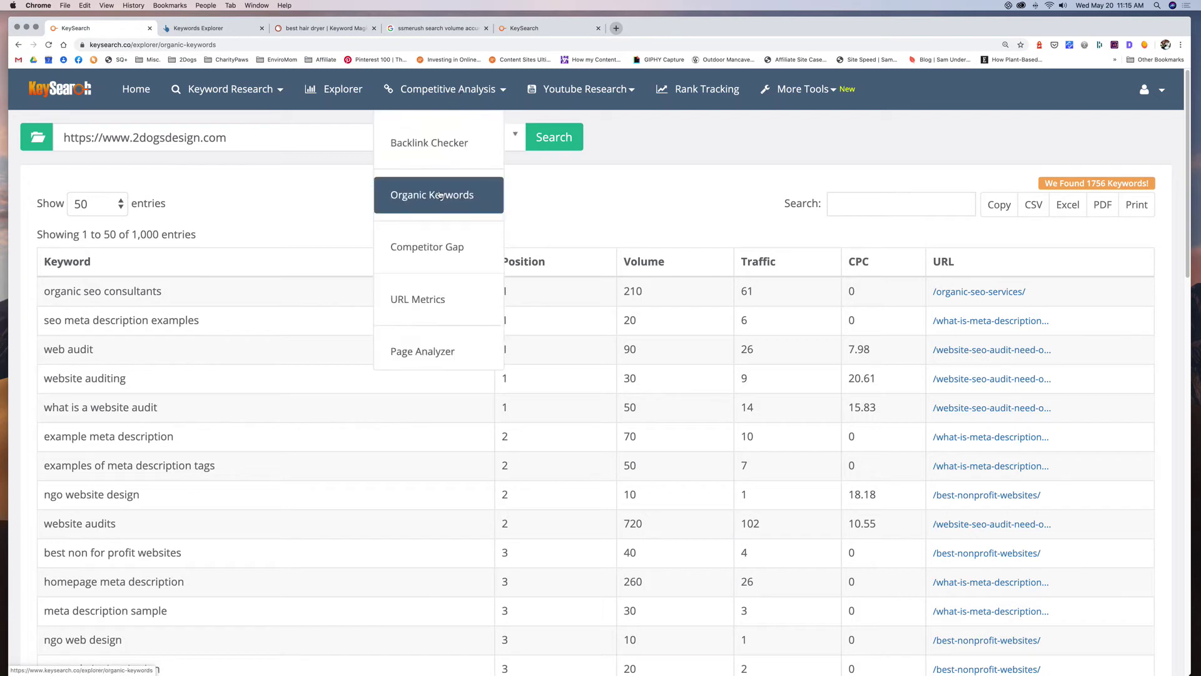
{"action": "left_click", "coordinate": [434, 249]}
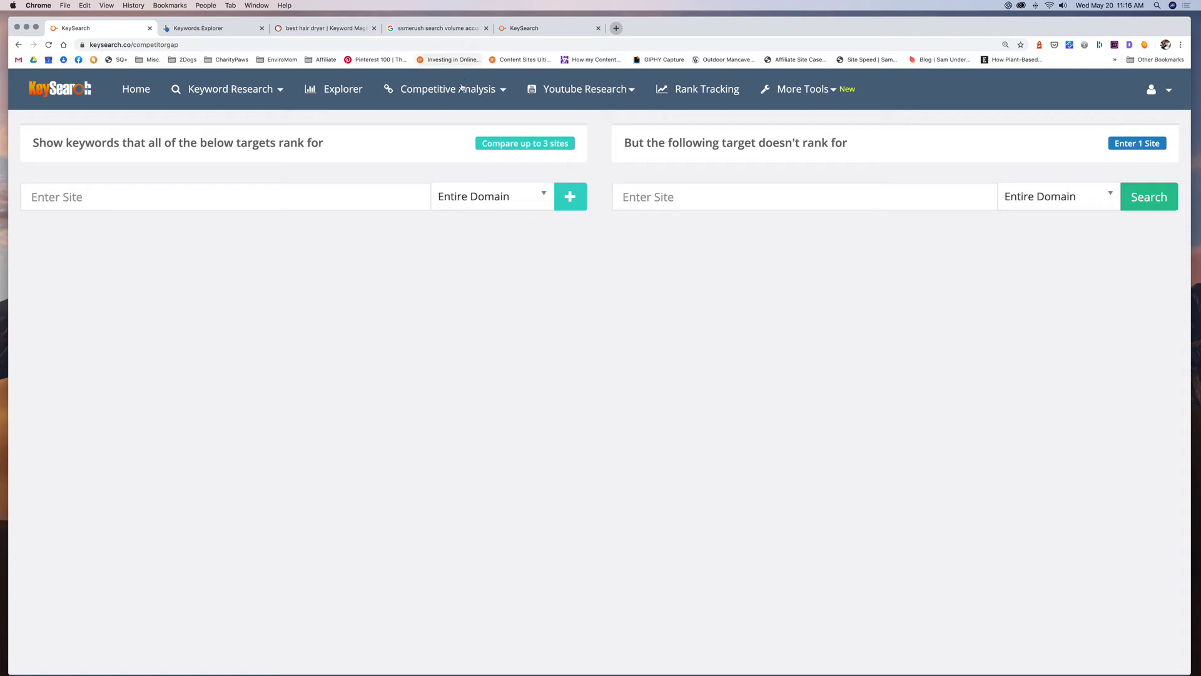
Go to Competitive Analysis > URL Metrics to show the 20-URL entry box
{"action": "mouse_move", "coordinate": [454, 94]}
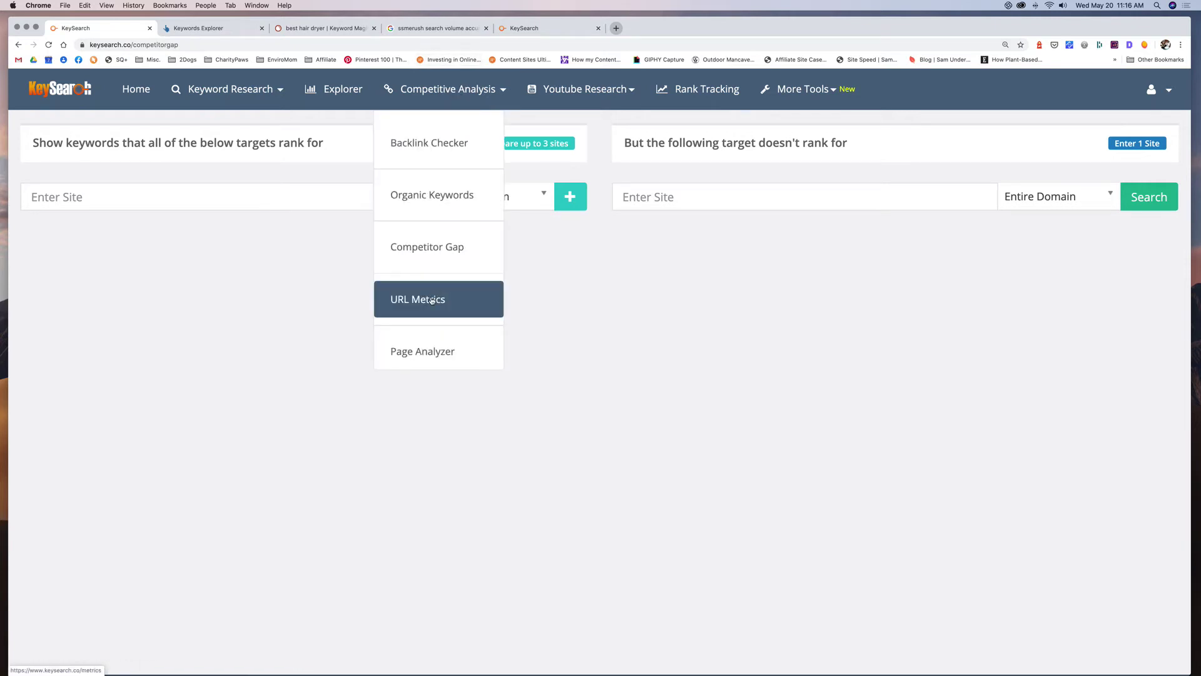
{"action": "left_click", "coordinate": [431, 299]}
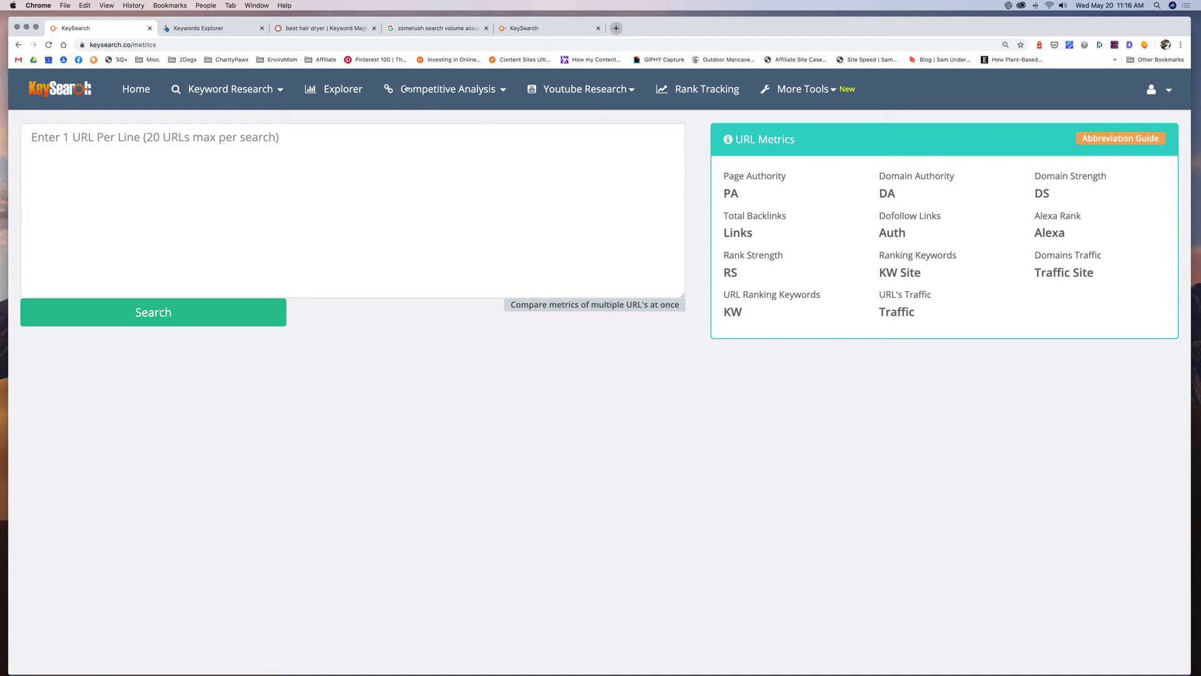
Analyze the dynomapper keyword ranking tools article in Page Analyzer and highlight its 76.5 score
{"action": "mouse_move", "coordinate": [426, 94]}
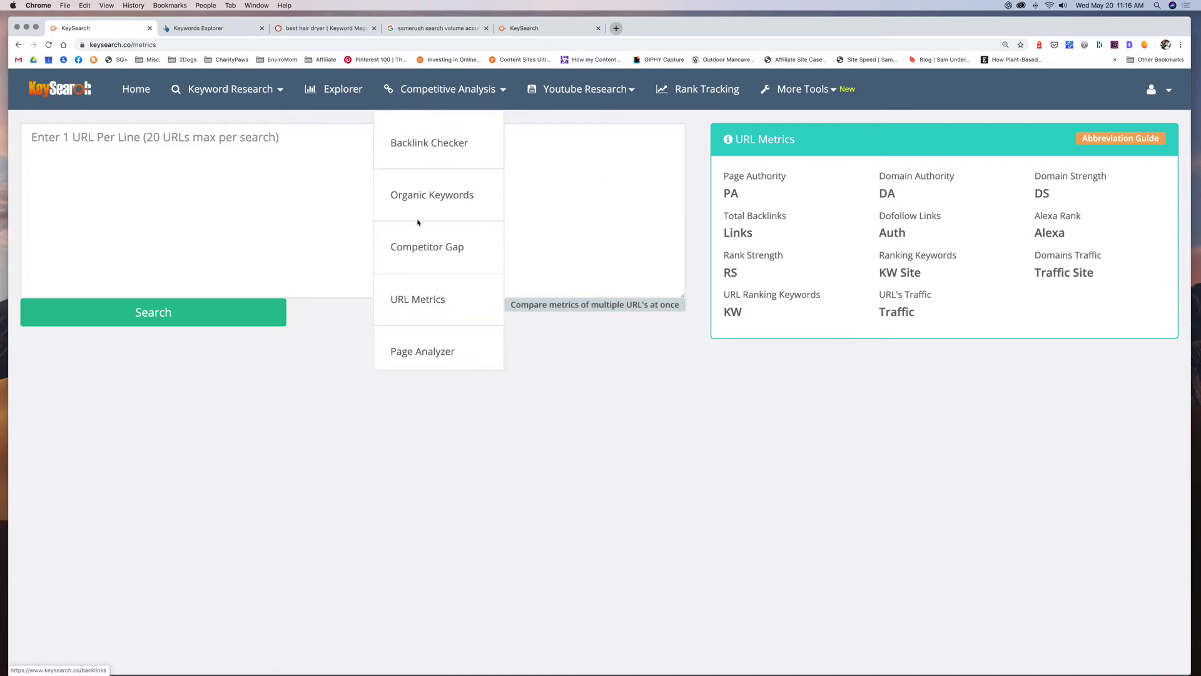
{"action": "left_click", "coordinate": [414, 349]}
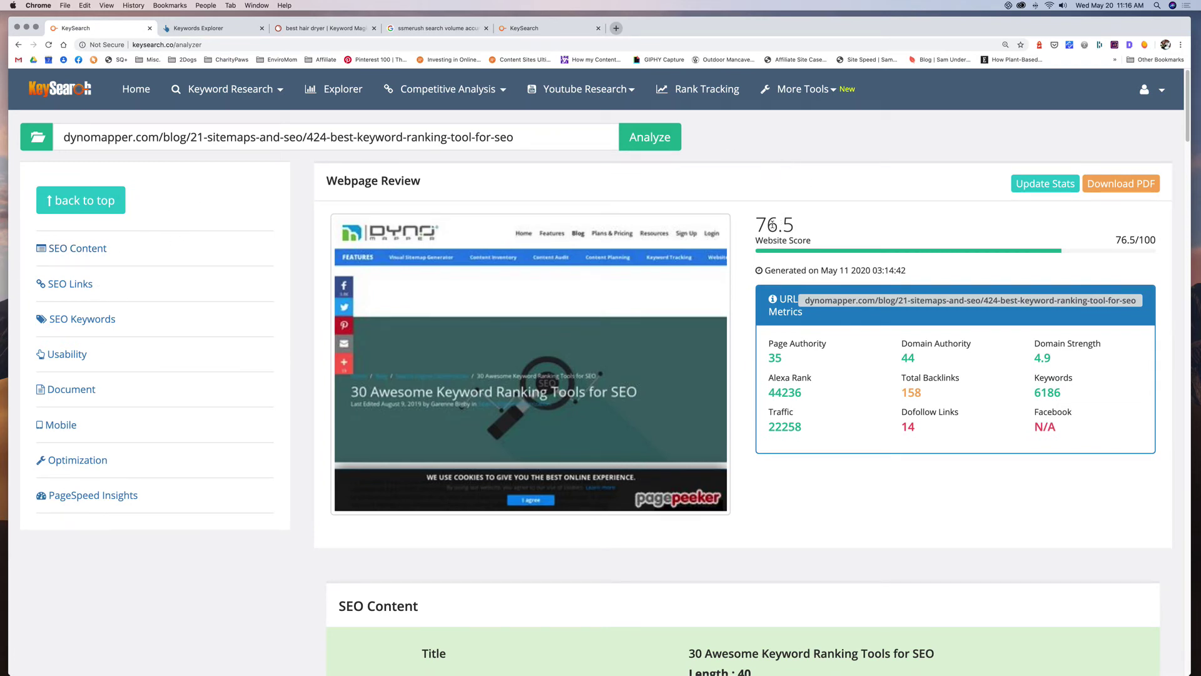
{"action": "left_click_drag", "start_coordinate": [757, 224], "coordinate": [793, 224]}
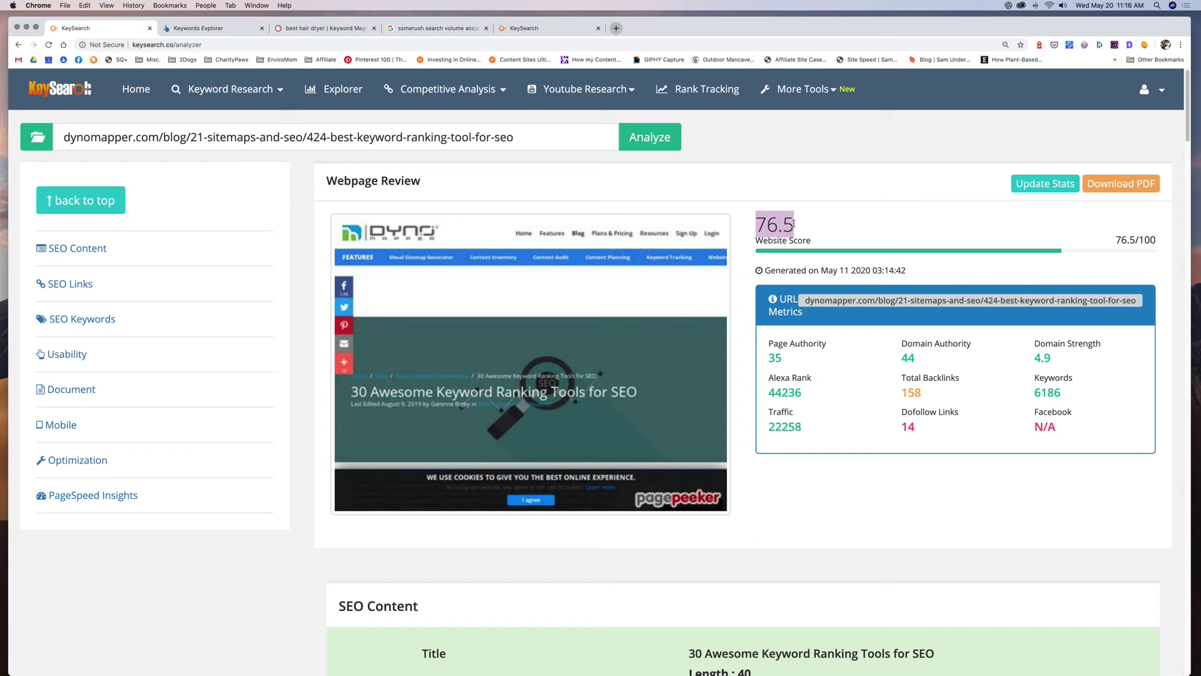
{"action": "scroll", "coordinate": [688, 406], "scroll_direction": "down", "scroll_amount": 5}
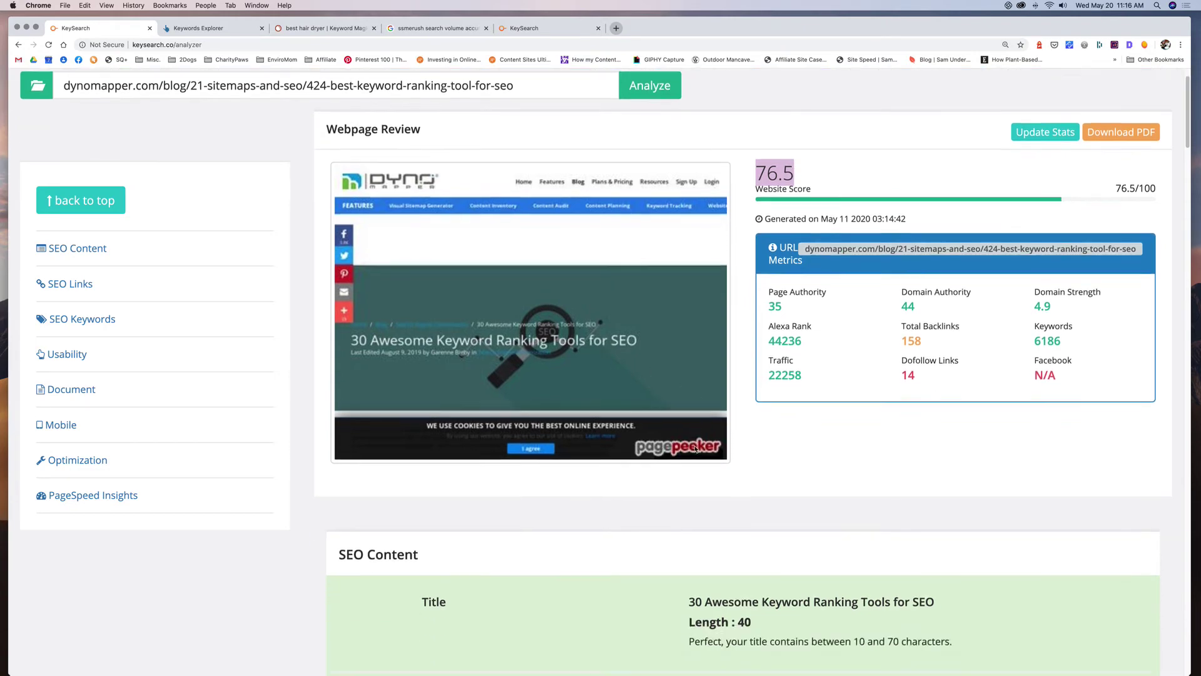
{"action": "scroll", "coordinate": [597, 452], "scroll_direction": "down", "scroll_amount": 3}
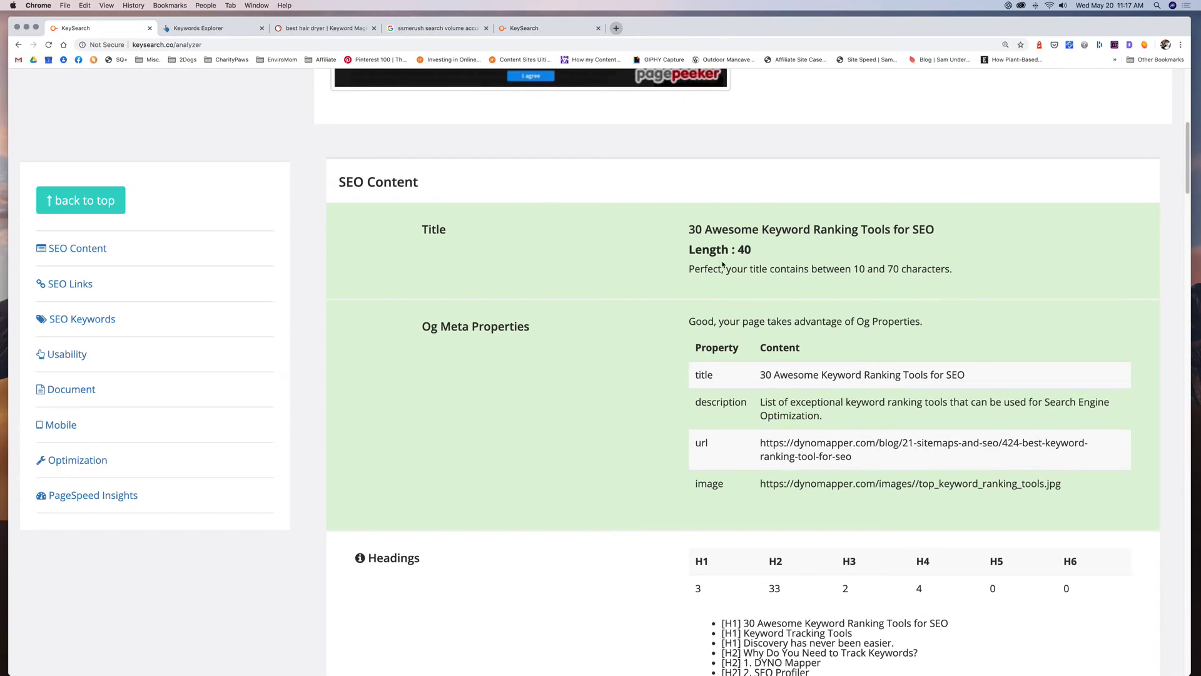
{"action": "scroll", "coordinate": [689, 256], "scroll_direction": "down", "scroll_amount": 3}
{"action": "scroll", "coordinate": [833, 265], "scroll_direction": "down", "scroll_amount": 4}
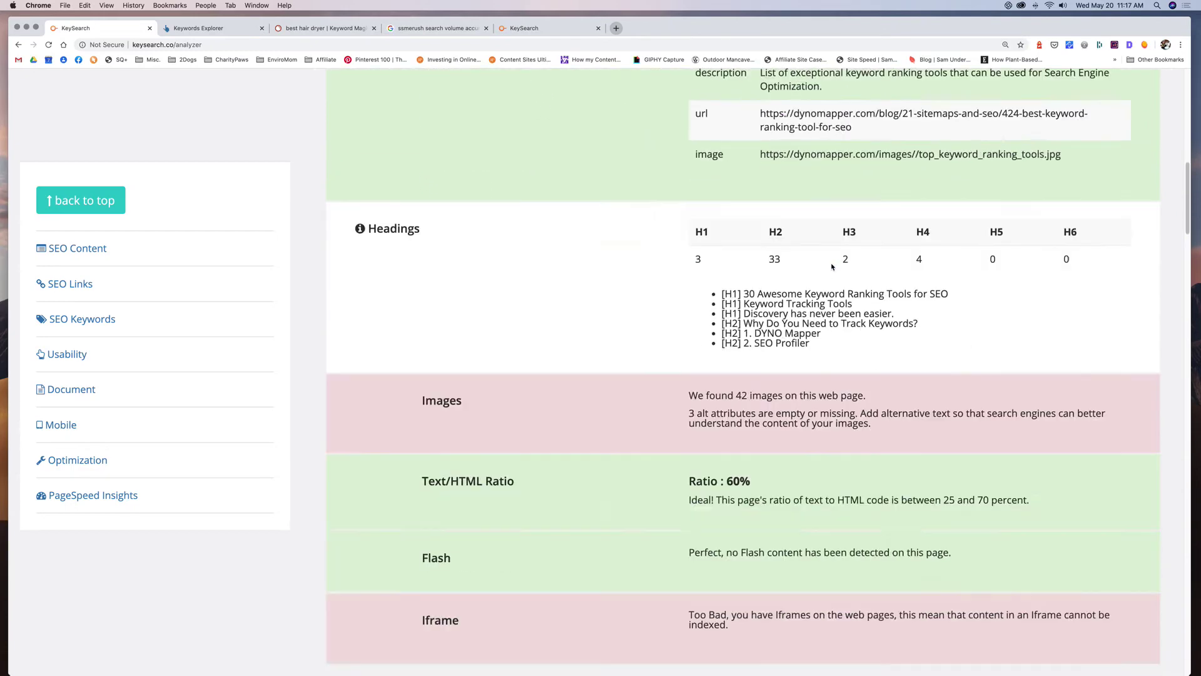
{"action": "left_click_drag", "start_coordinate": [736, 376], "coordinate": [865, 398]}
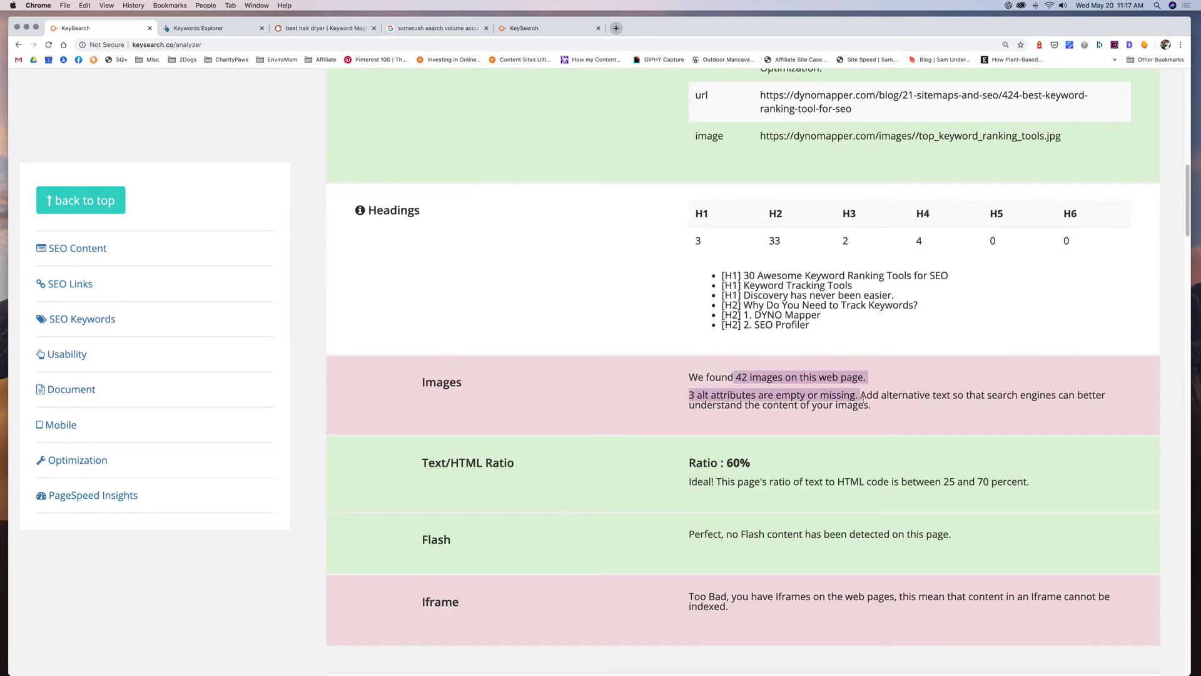
{"action": "scroll", "coordinate": [704, 453], "scroll_direction": "down", "scroll_amount": 3}
{"action": "left_click_drag", "start_coordinate": [707, 454], "coordinate": [728, 454]}
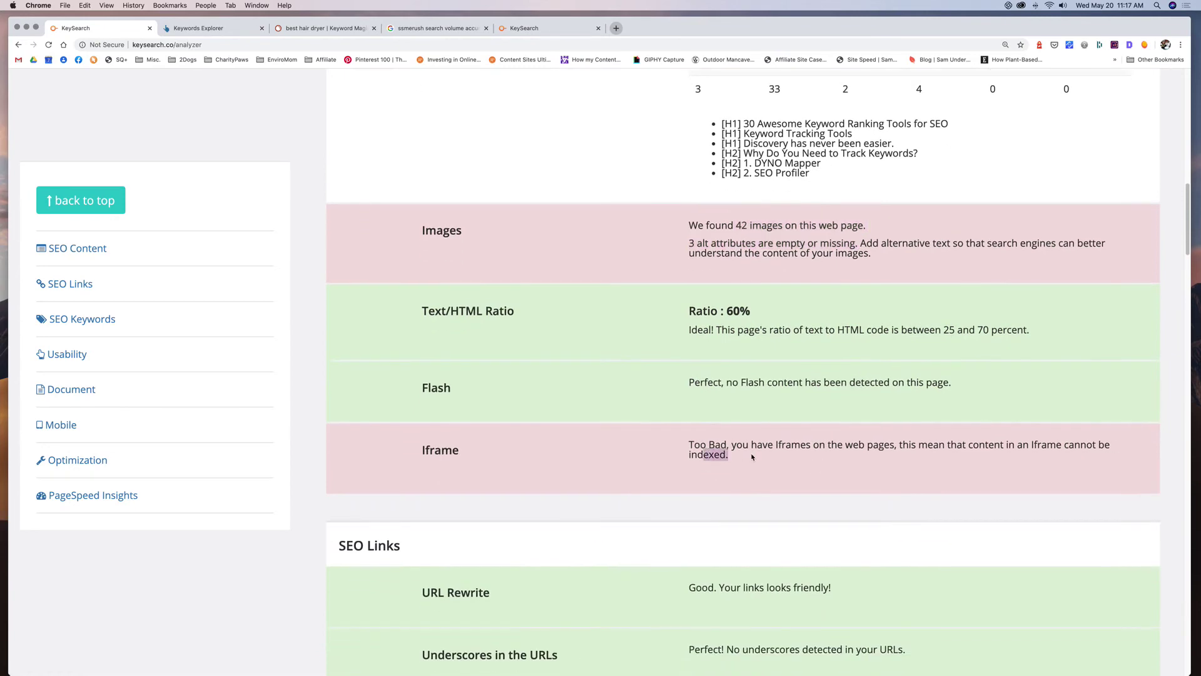
{"action": "scroll", "coordinate": [752, 457], "scroll_direction": "down", "scroll_amount": 6}
{"action": "scroll", "coordinate": [752, 457], "scroll_direction": "down", "scroll_amount": 5}
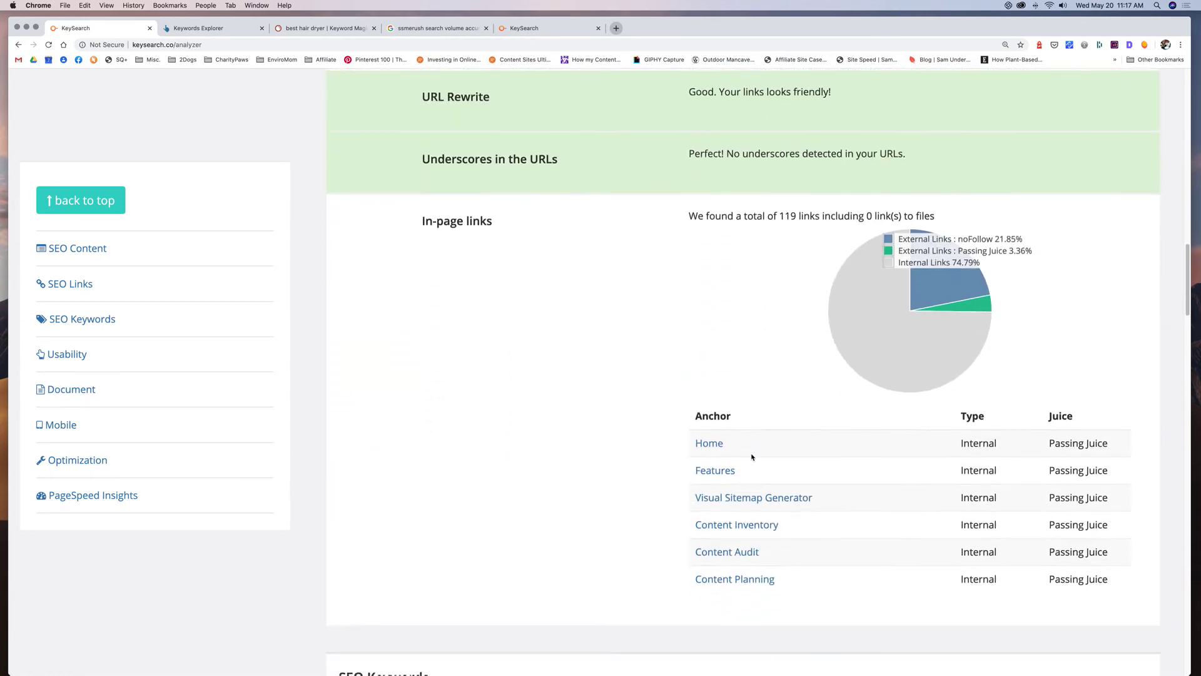
{"action": "scroll", "coordinate": [872, 466], "scroll_direction": "down", "scroll_amount": 16}
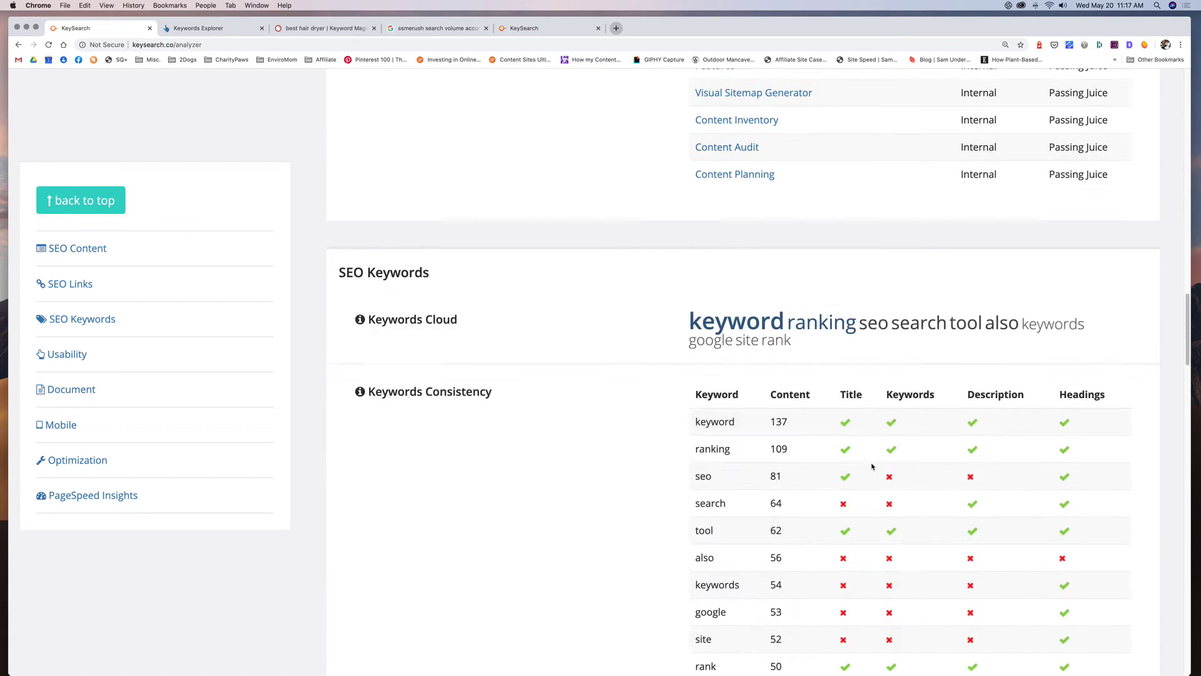
{"action": "scroll", "coordinate": [872, 467], "scroll_direction": "down", "scroll_amount": 20}
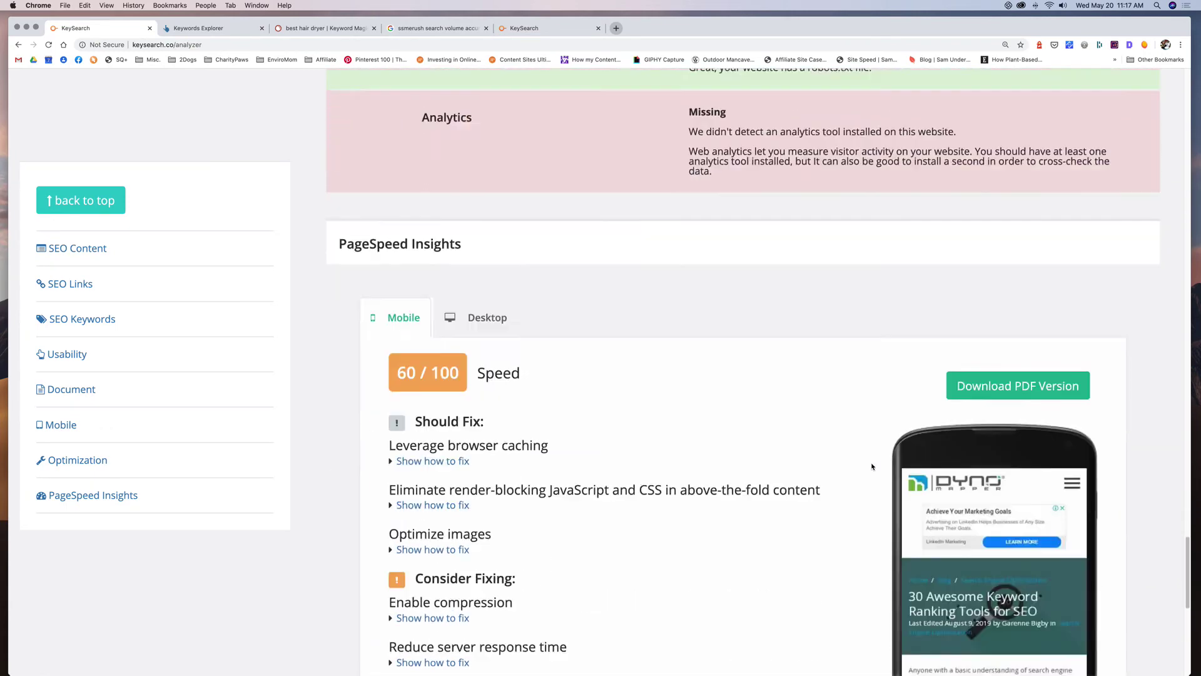
{"action": "scroll", "coordinate": [872, 466], "scroll_direction": "down", "scroll_amount": 9}
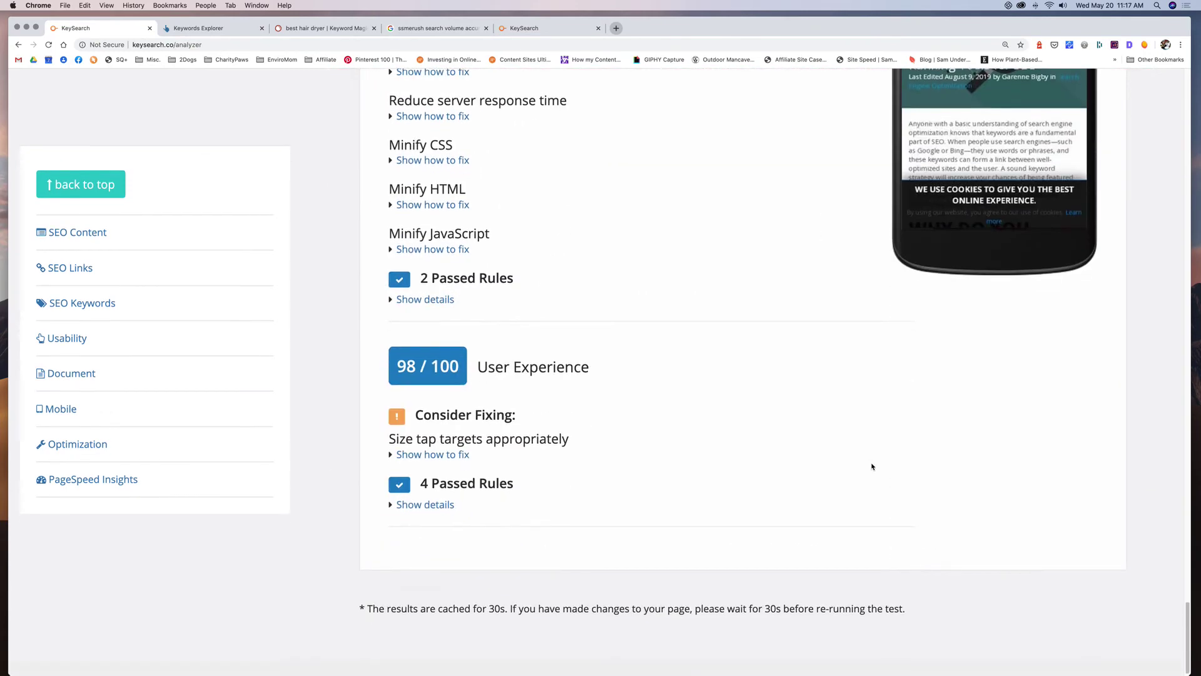
{"action": "scroll", "coordinate": [871, 467], "scroll_direction": "up", "scroll_amount": 20}
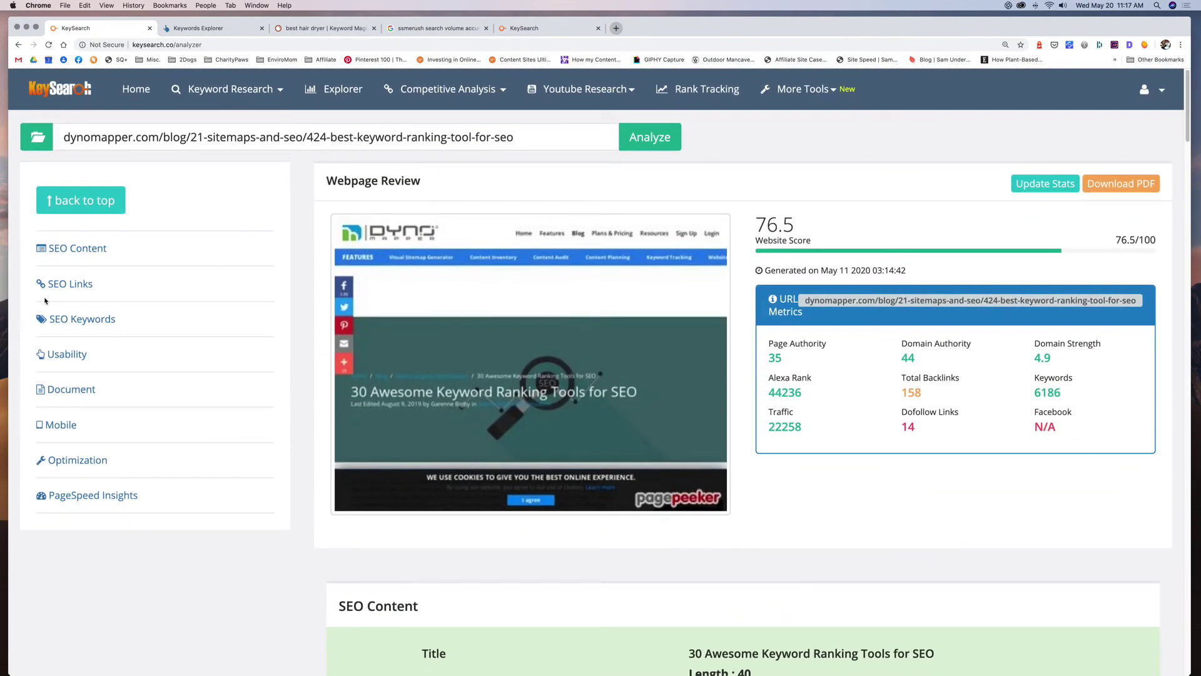
Glance at the Competitive Analysis menu, then show the Youtube Research tool list
{"action": "left_click", "coordinate": [419, 92]}
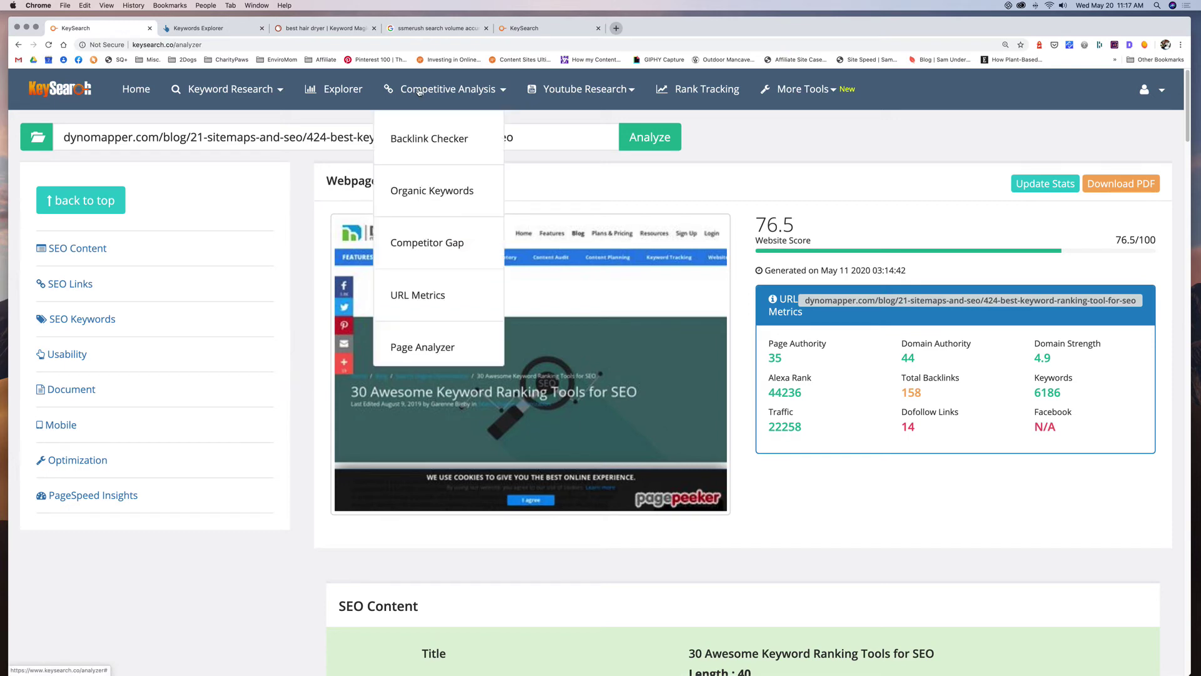
{"action": "left_click", "coordinate": [566, 91]}
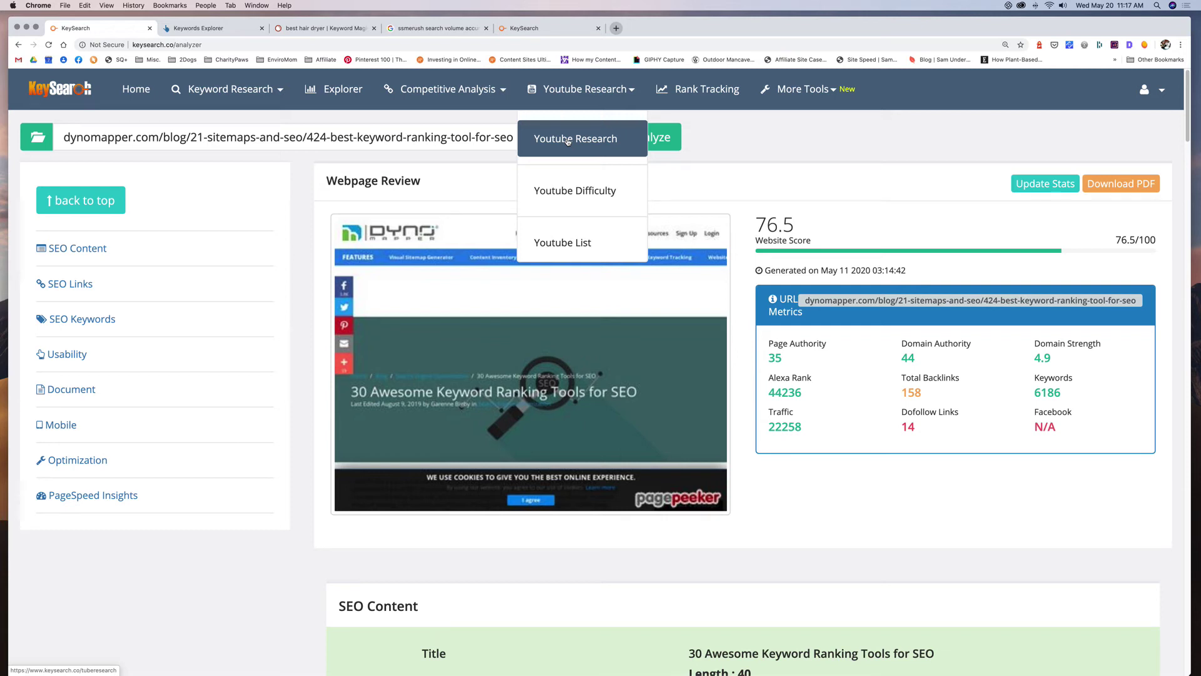
Show Rank Tracking for 2dogsdesign.com and browse its 9 tracked keywords averaging rank 7.0
{"action": "left_click", "coordinate": [687, 90]}
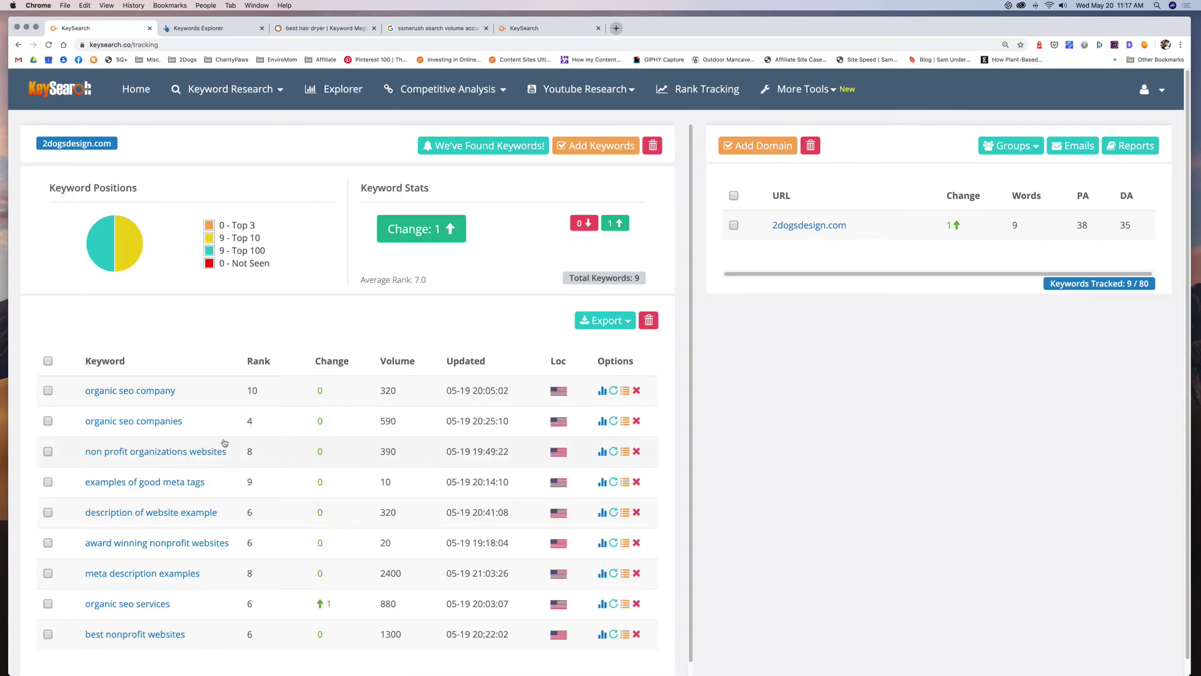
{"action": "scroll", "coordinate": [128, 622], "scroll_direction": "down", "scroll_amount": 1}
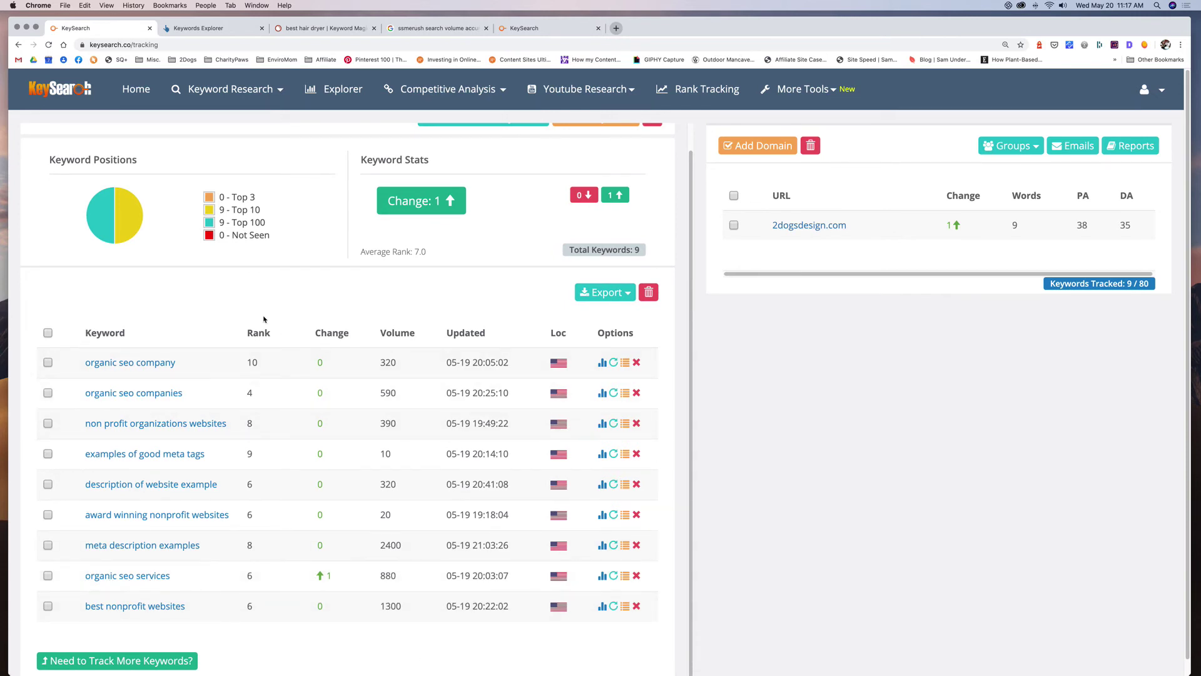
{"action": "scroll", "coordinate": [264, 314], "scroll_direction": "up", "scroll_amount": 1}
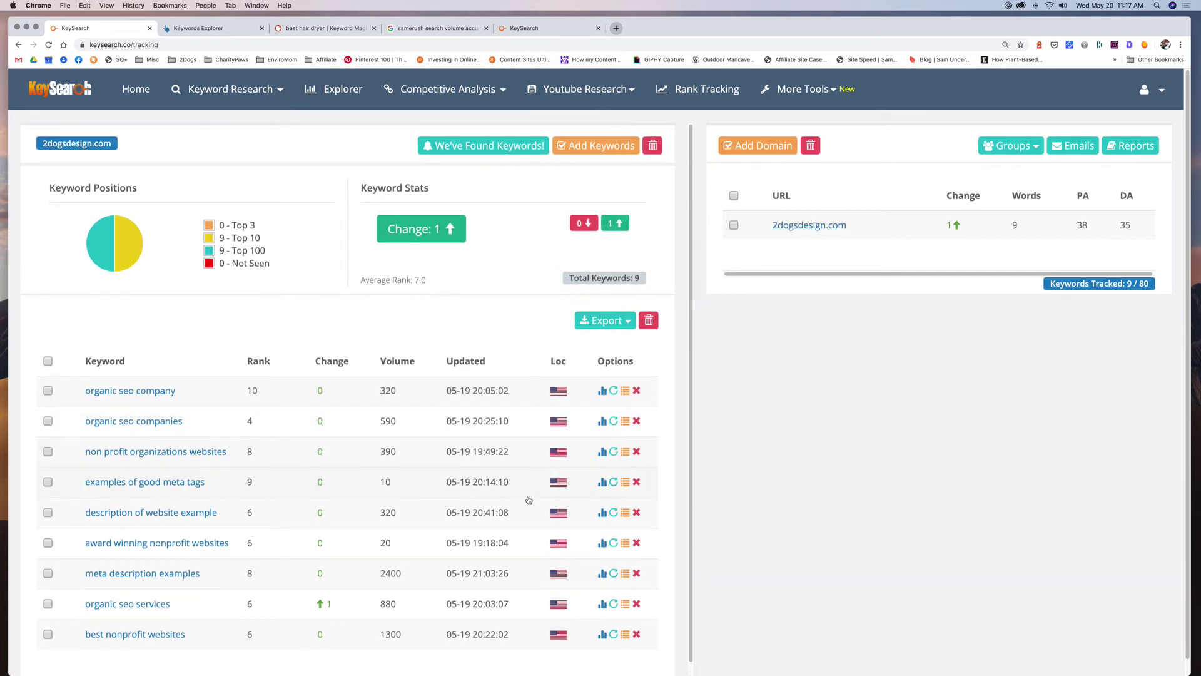
{"action": "scroll", "coordinate": [529, 501], "scroll_direction": "down", "scroll_amount": 1}
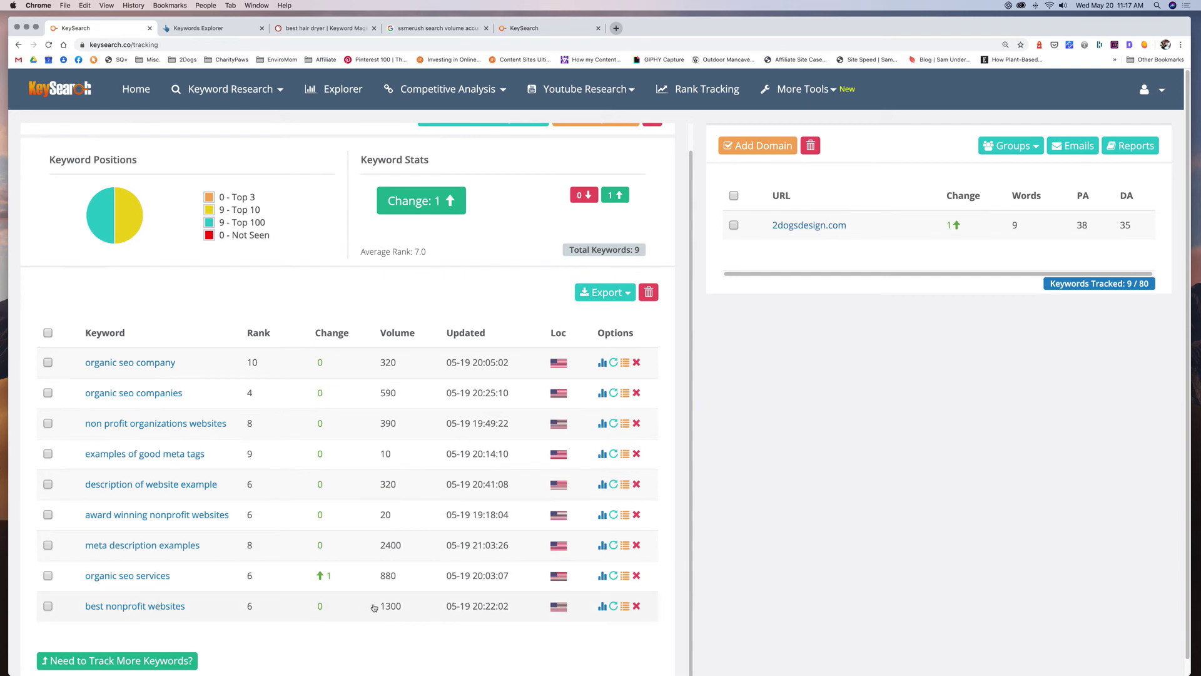
{"action": "scroll", "coordinate": [374, 606], "scroll_direction": "up", "scroll_amount": 1}
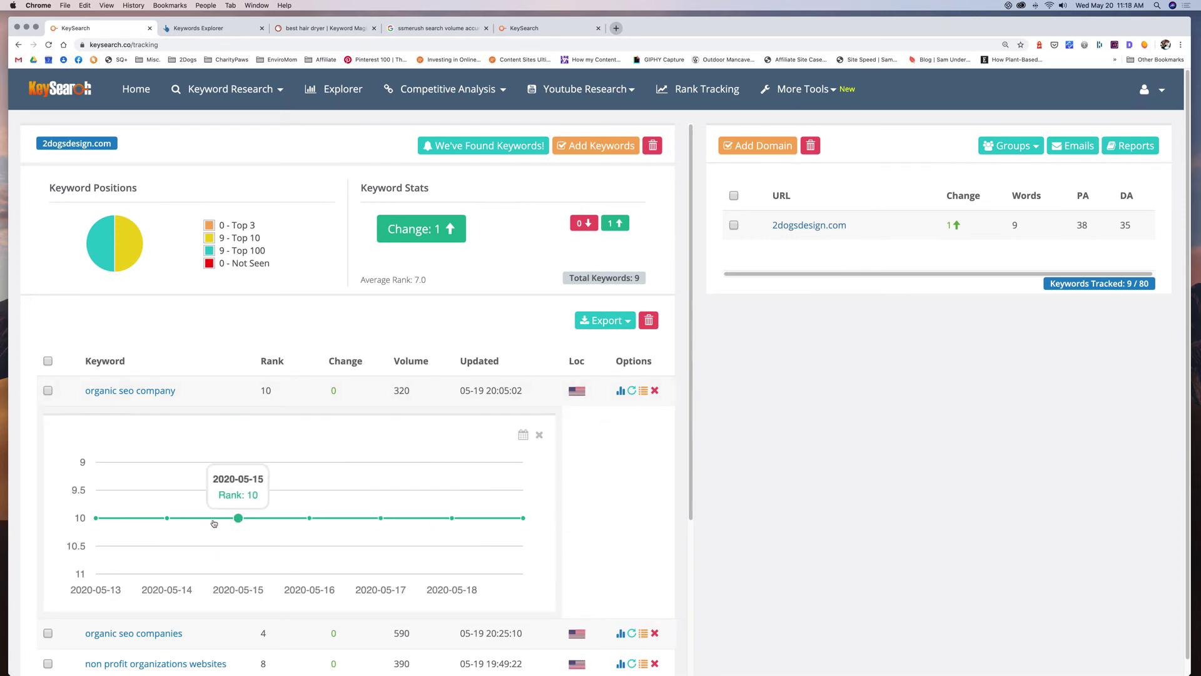
{"action": "scroll", "coordinate": [205, 525], "scroll_direction": "down", "scroll_amount": 3}
{"action": "scroll", "coordinate": [215, 521], "scroll_direction": "down", "scroll_amount": 1}
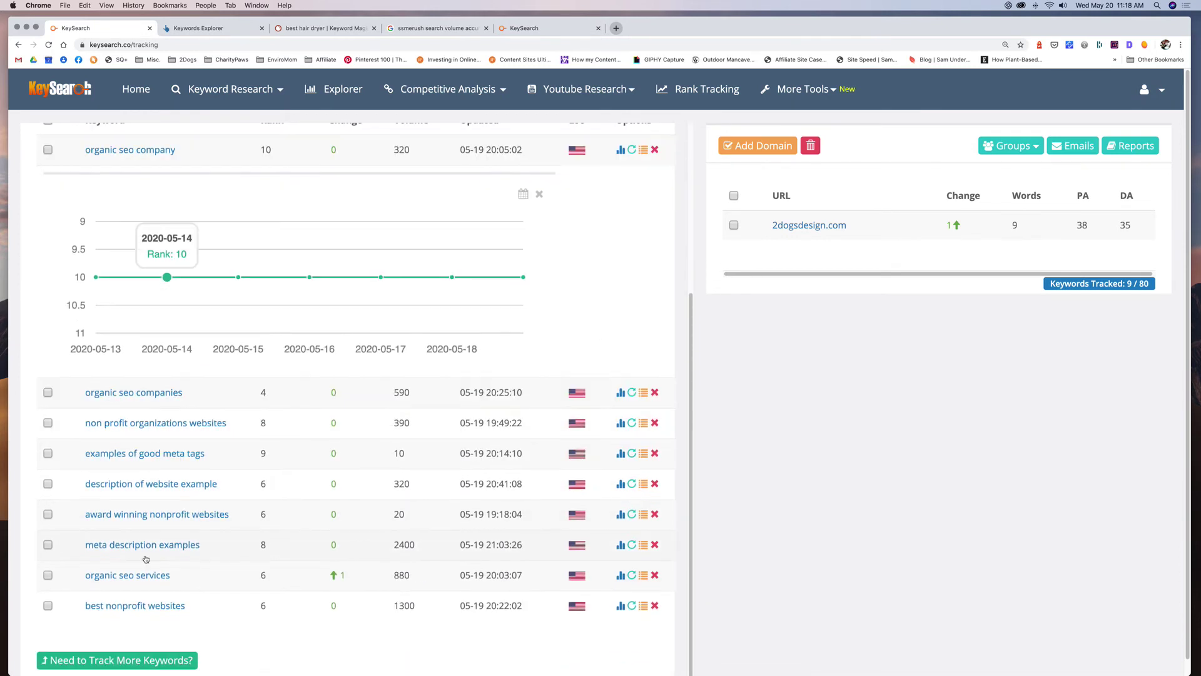
Chart 'organic seo services' rank history and check its Google listing with 2dogsdesign.com at 6
{"action": "left_click", "coordinate": [621, 580]}
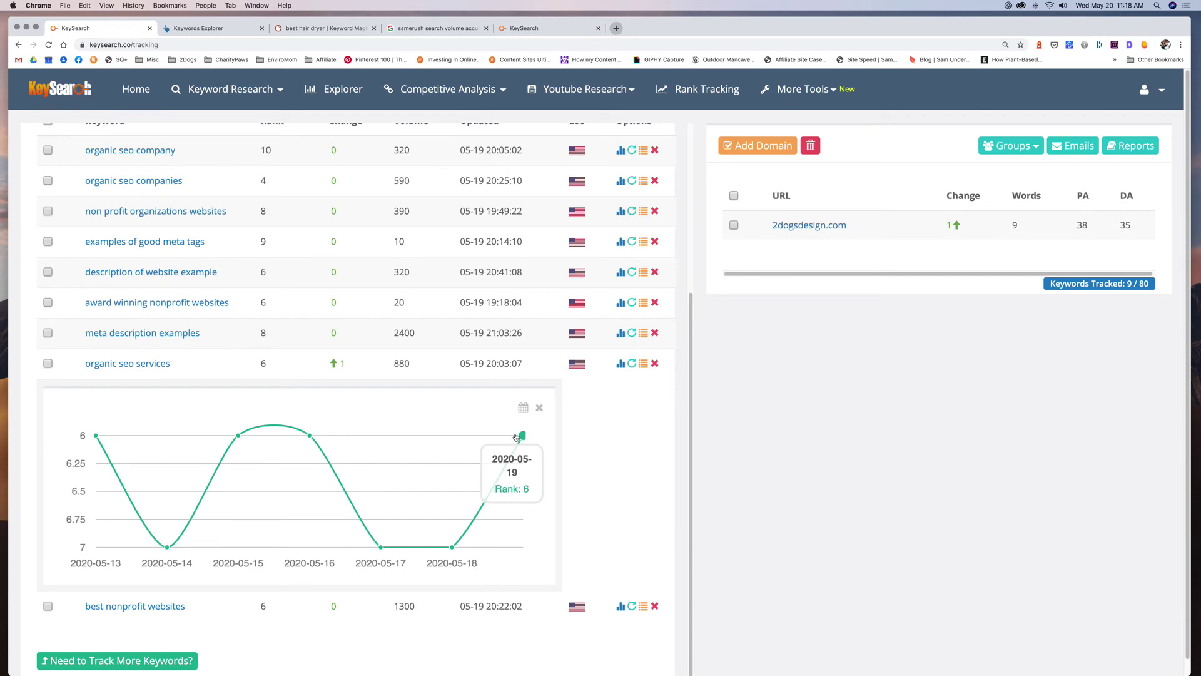
{"action": "left_click", "coordinate": [644, 364]}
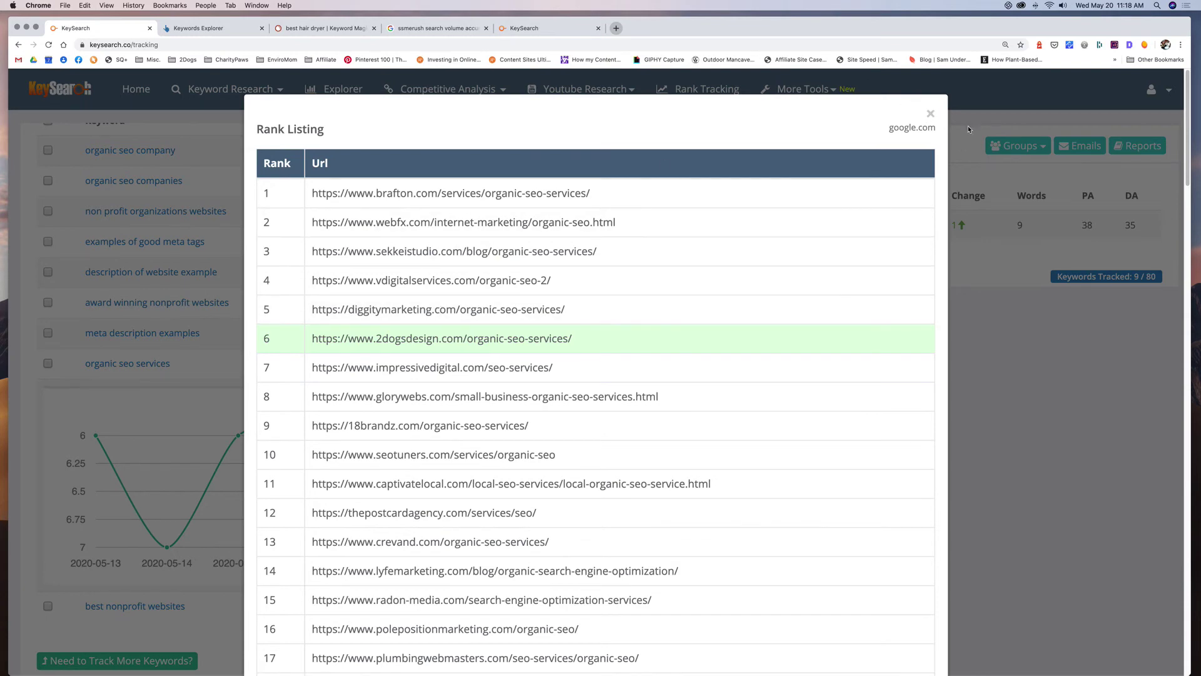
{"action": "left_click", "coordinate": [931, 113]}
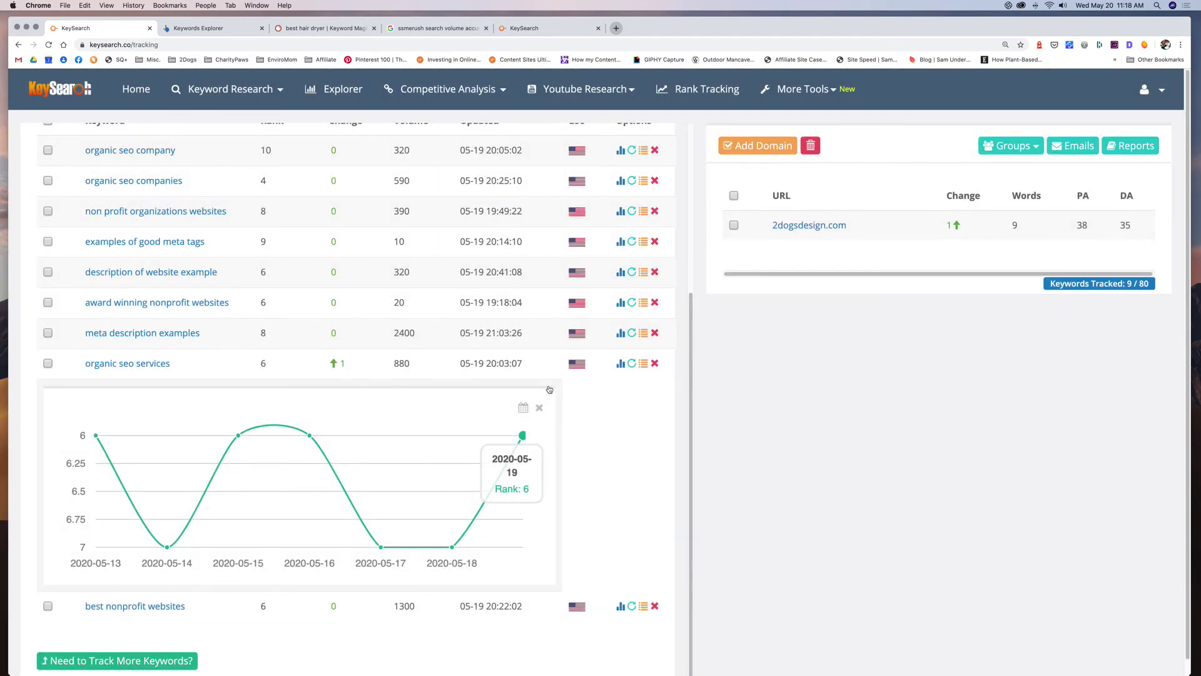
{"action": "scroll", "coordinate": [615, 348], "scroll_direction": "up", "scroll_amount": 5}
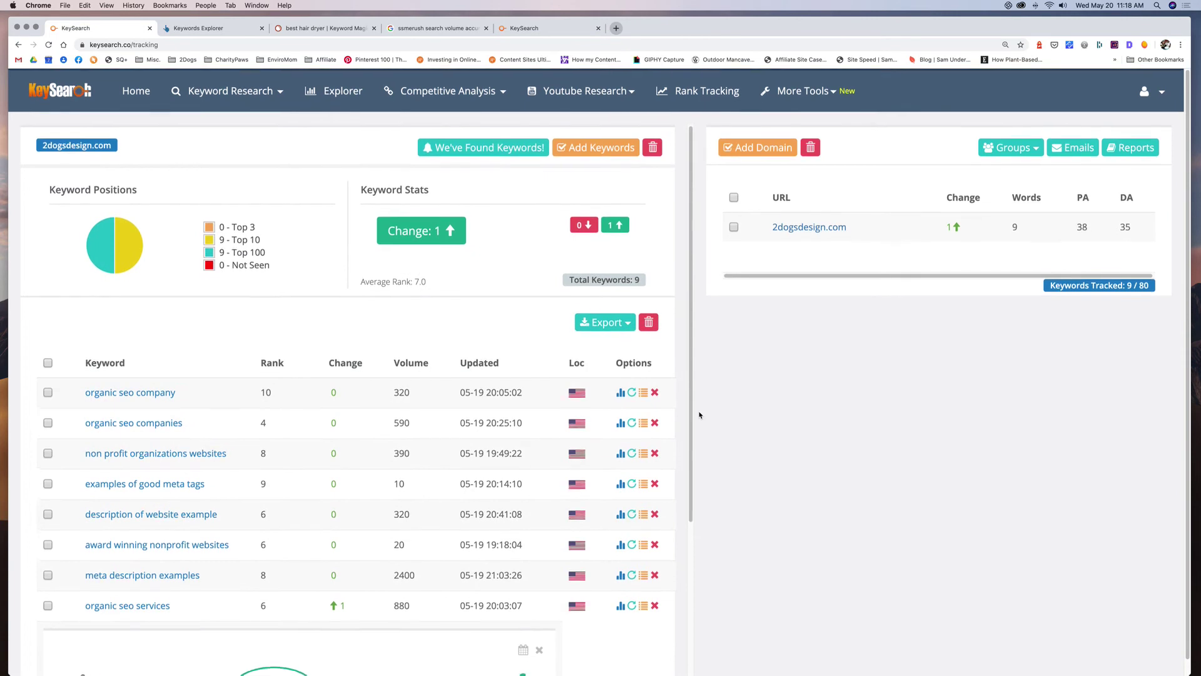
Launch Content Assistant for 'meta description examples' and place the cursor in the empty article editor
{"action": "left_click", "coordinate": [699, 98]}
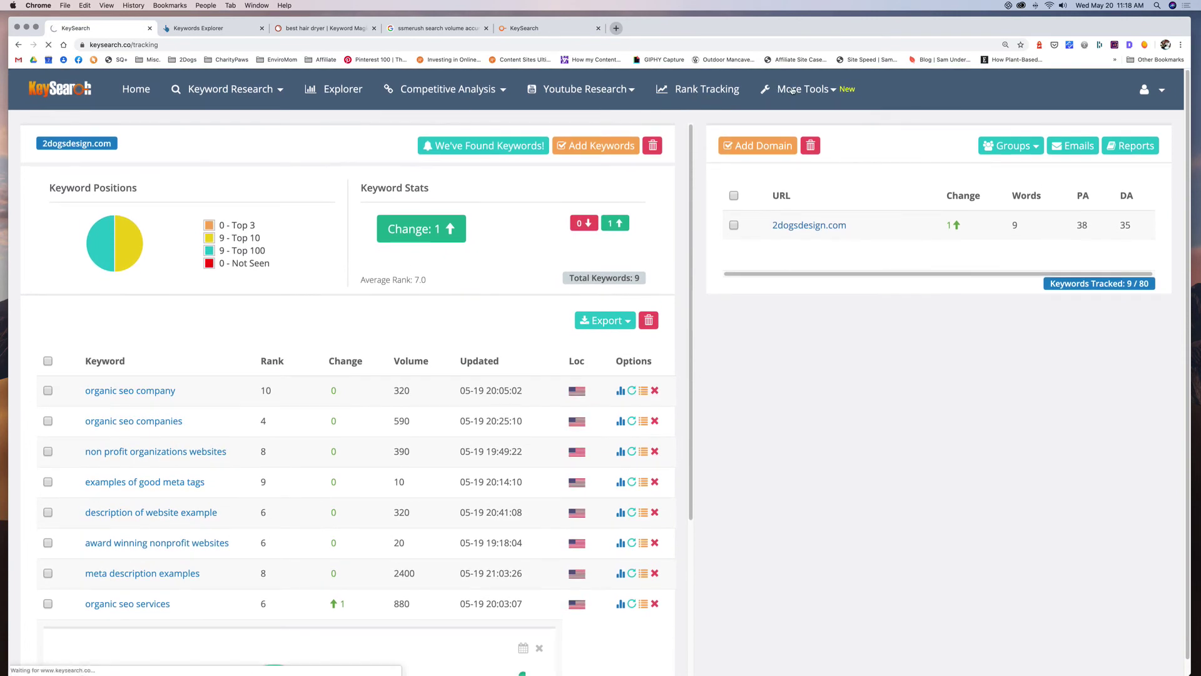
{"action": "left_click", "coordinate": [792, 89]}
{"action": "left_click", "coordinate": [799, 90]}
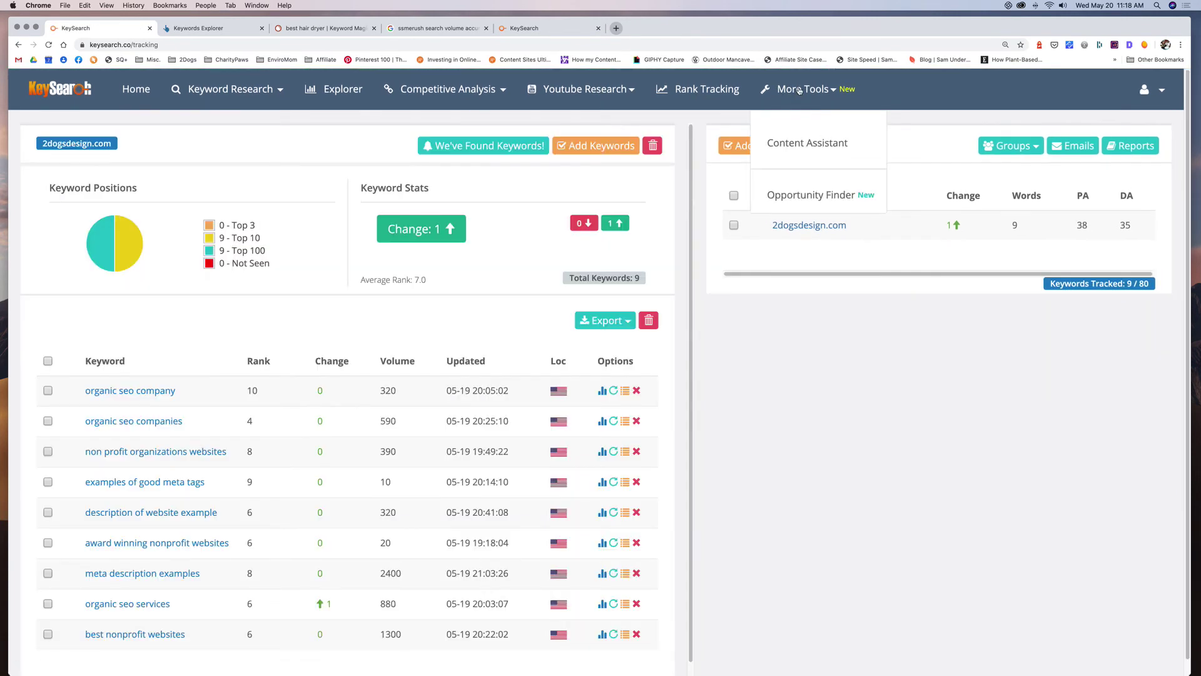
{"action": "left_click", "coordinate": [798, 142]}
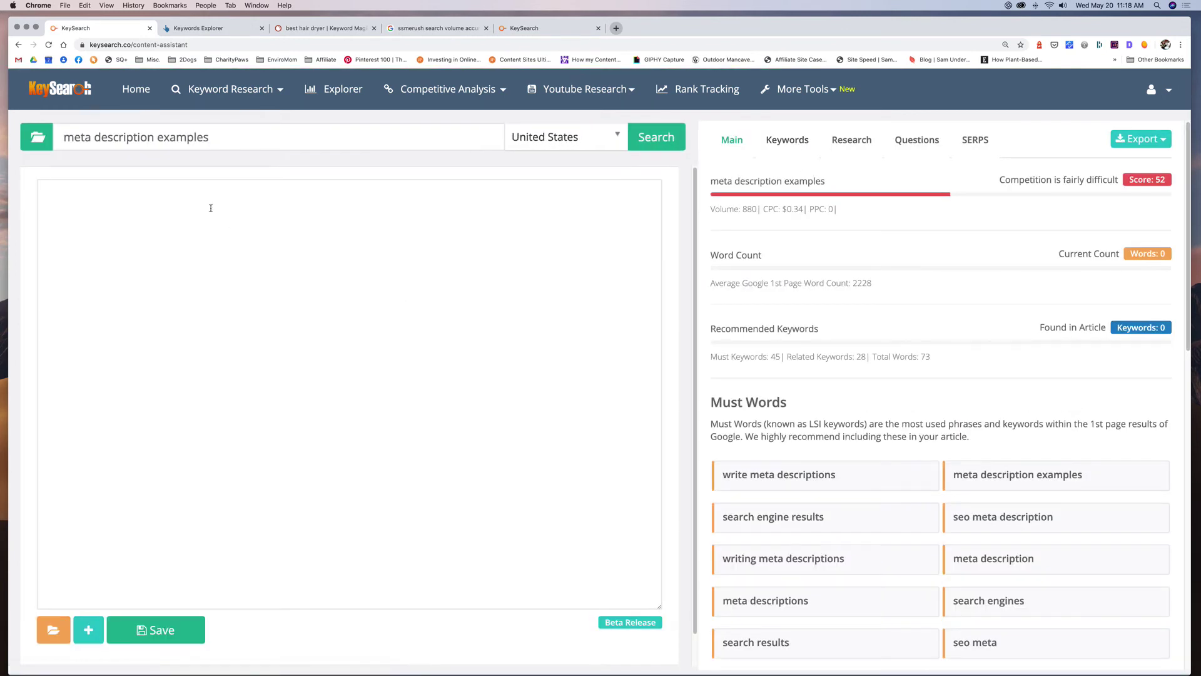
{"action": "left_click_drag", "start_coordinate": [230, 137], "coordinate": [68, 123]}
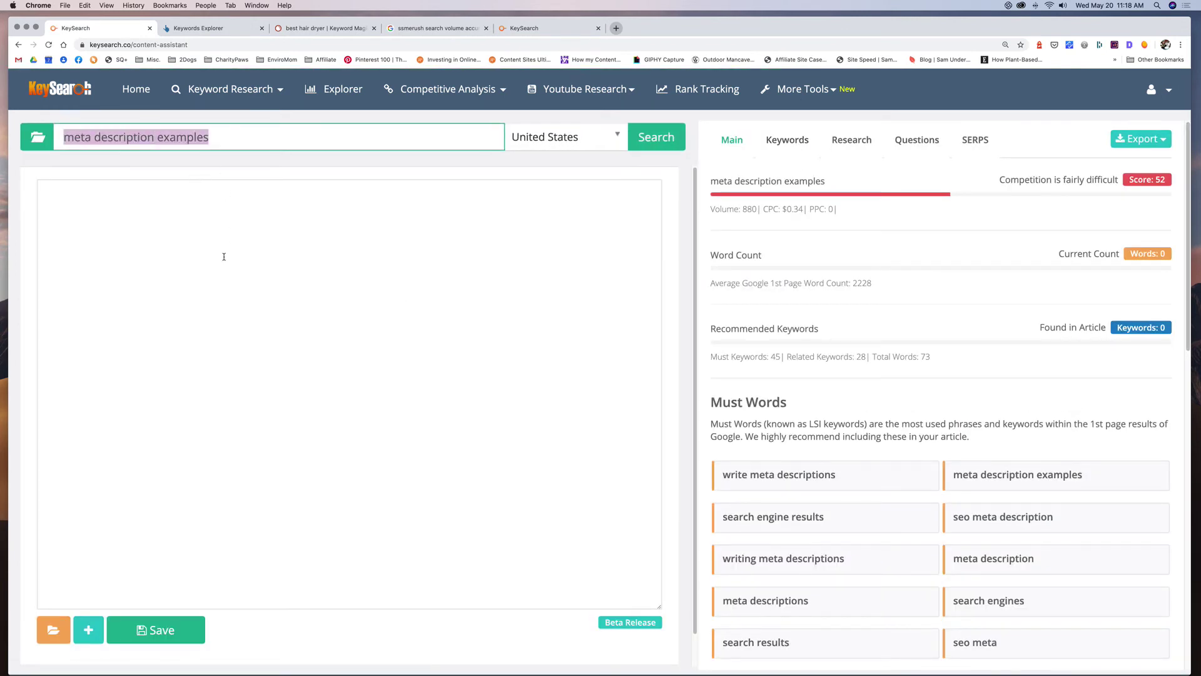
{"action": "left_click", "coordinate": [212, 217]}
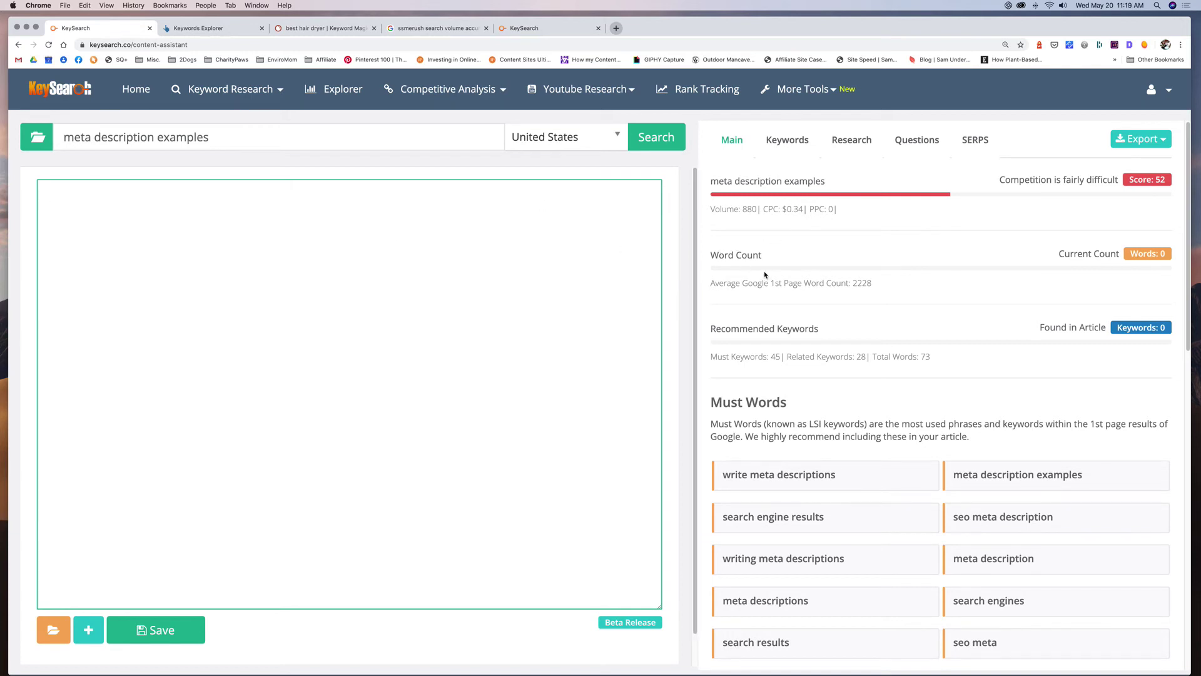
{"action": "double_click", "coordinate": [855, 283]}
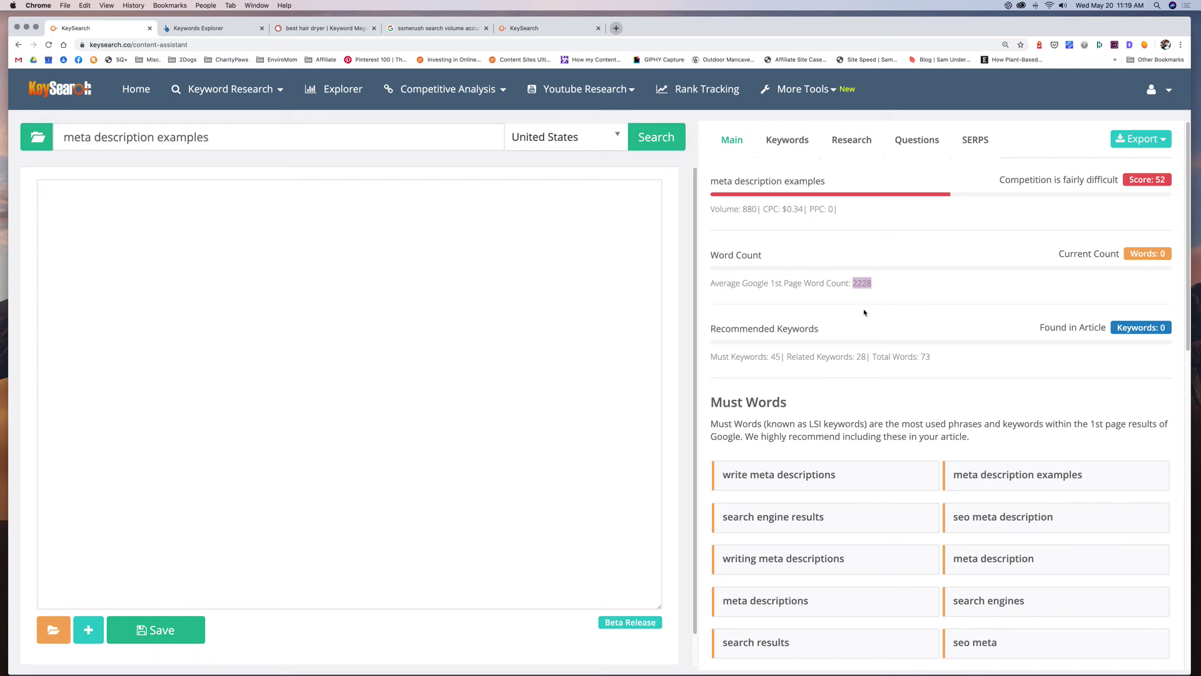
{"action": "left_click_drag", "start_coordinate": [727, 335], "coordinate": [818, 330]}
{"action": "scroll", "coordinate": [896, 339], "scroll_direction": "down", "scroll_amount": 3}
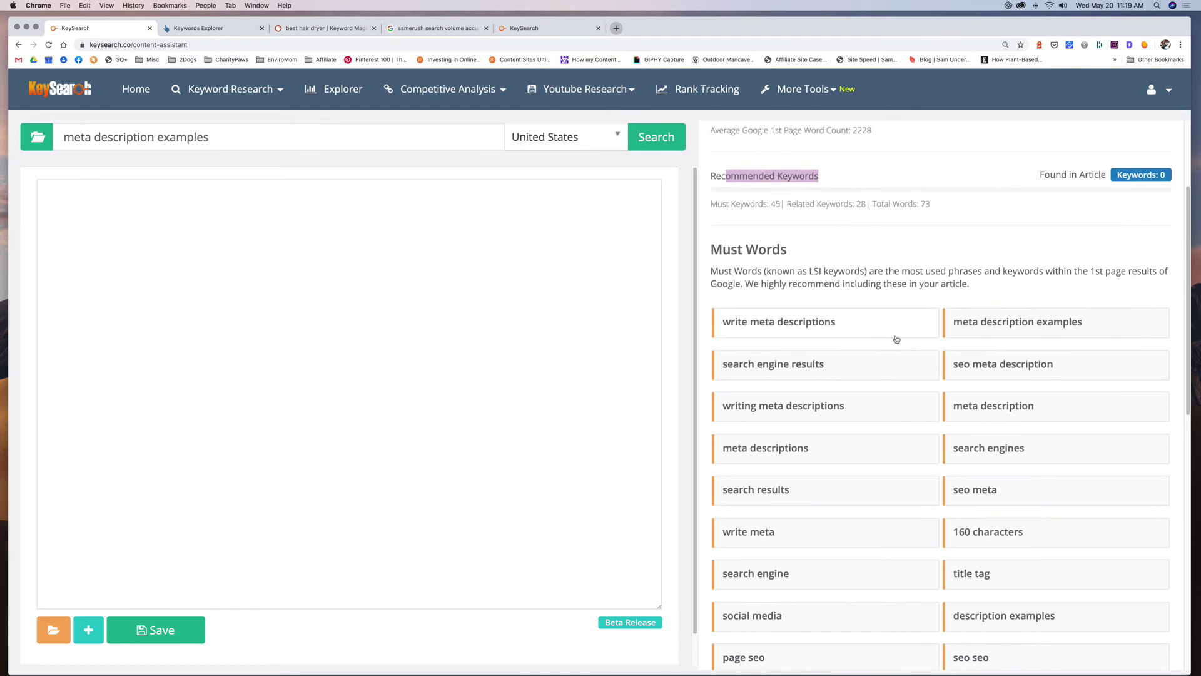
{"action": "scroll", "coordinate": [896, 339], "scroll_direction": "down", "scroll_amount": 2}
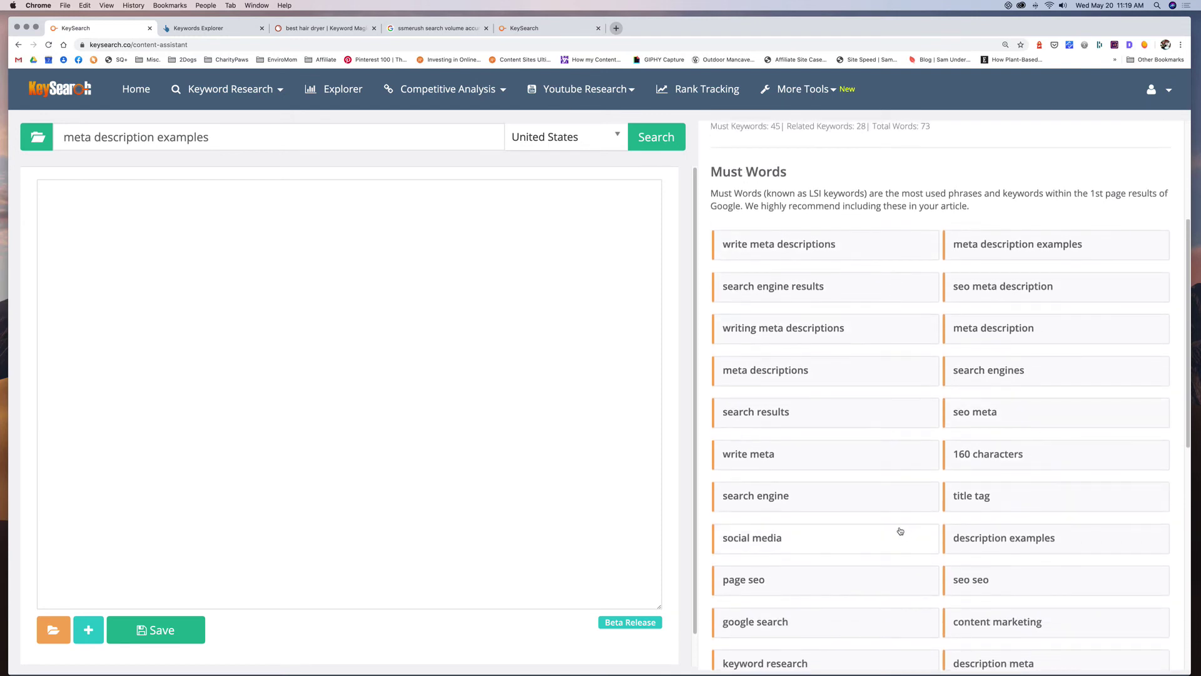
{"action": "scroll", "coordinate": [899, 531], "scroll_direction": "down", "scroll_amount": 2}
{"action": "scroll", "coordinate": [899, 531], "scroll_direction": "down", "scroll_amount": 5}
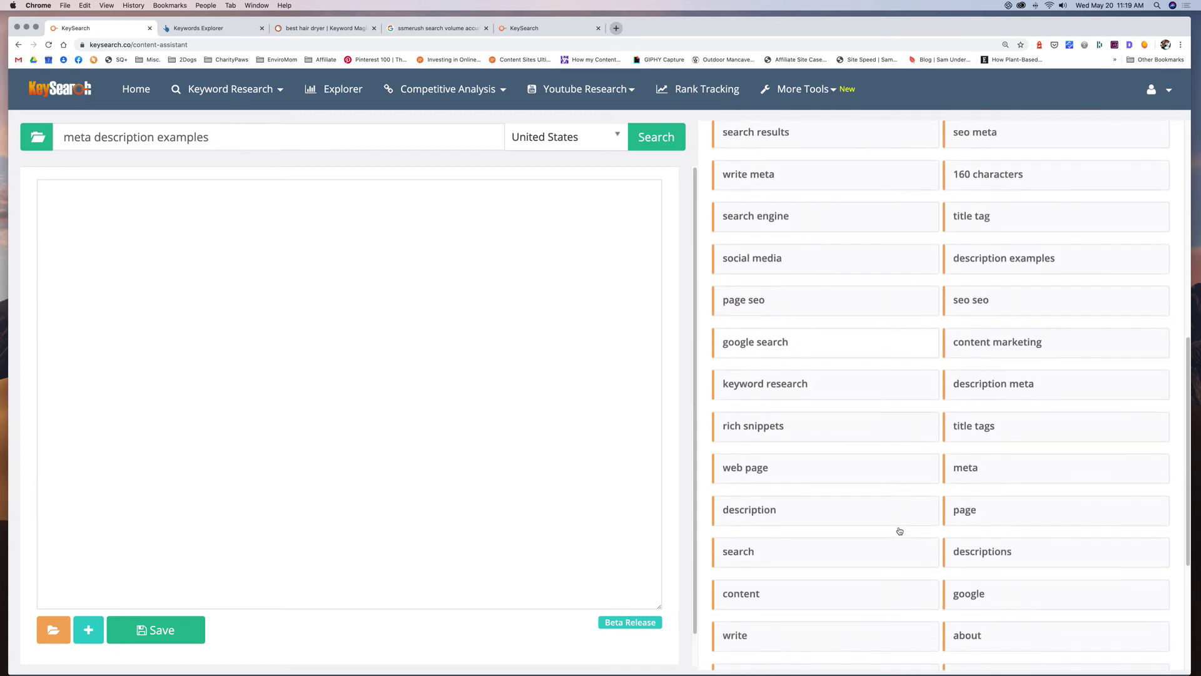
{"action": "scroll", "coordinate": [899, 532], "scroll_direction": "down", "scroll_amount": 4}
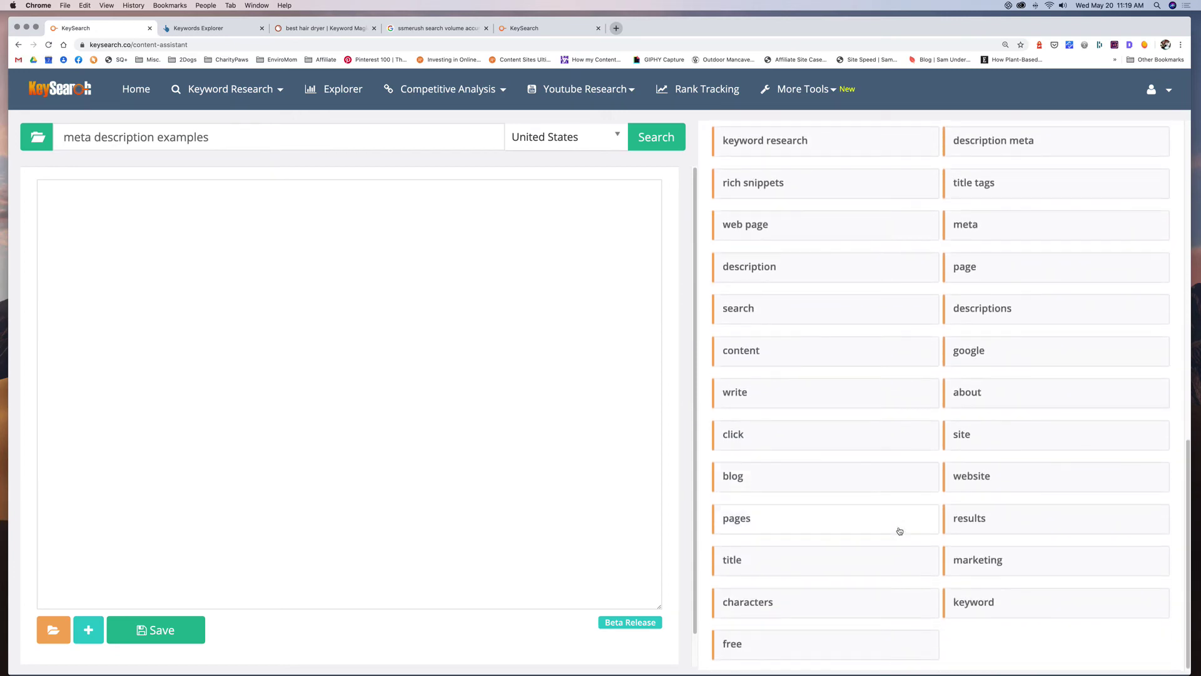
{"action": "scroll", "coordinate": [899, 531], "scroll_direction": "up", "scroll_amount": 10}
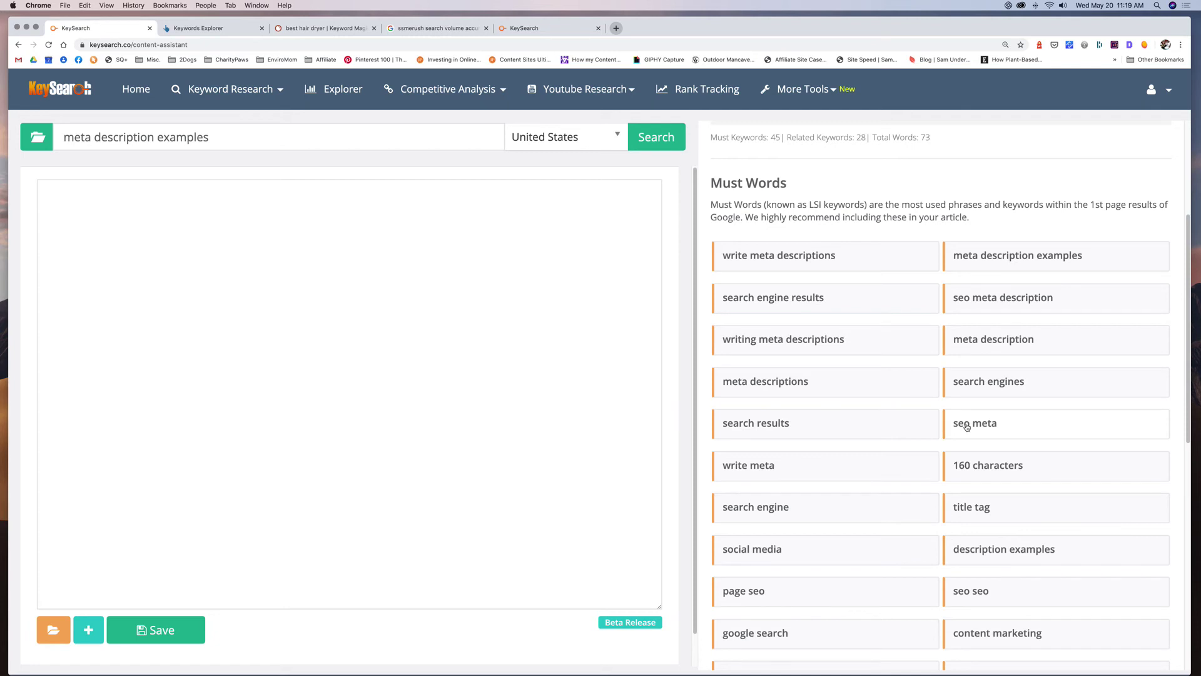
Start the article draft with the text 'seo meta'
{"action": "left_click", "coordinate": [122, 215]}
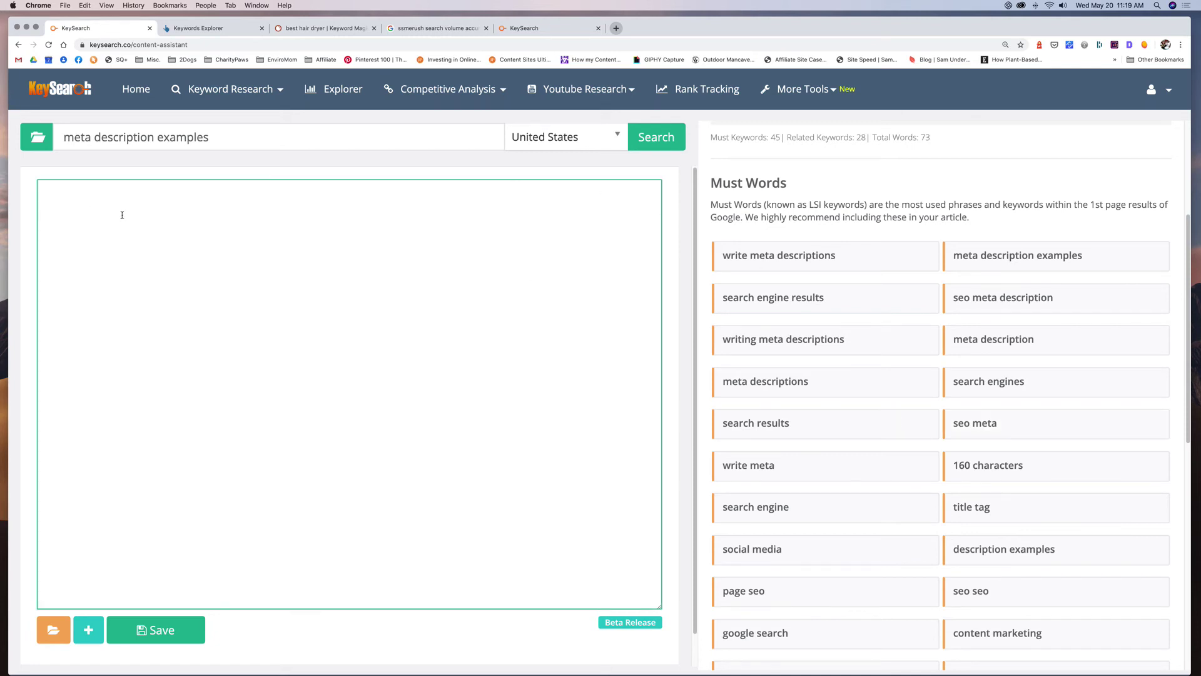
{"action": "type", "text": "seo meta"}
{"action": "scroll", "coordinate": [993, 476], "scroll_direction": "down", "scroll_amount": 3}
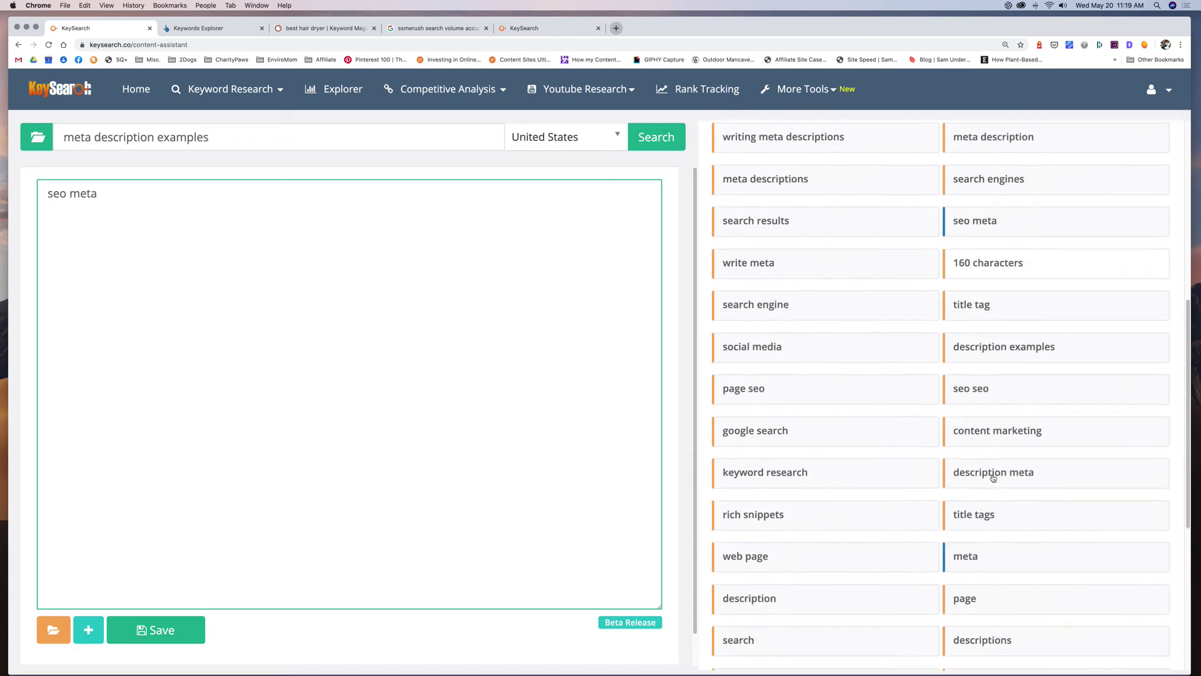
{"action": "scroll", "coordinate": [993, 477], "scroll_direction": "down", "scroll_amount": 5}
{"action": "scroll", "coordinate": [993, 477], "scroll_direction": "up", "scroll_amount": 10}
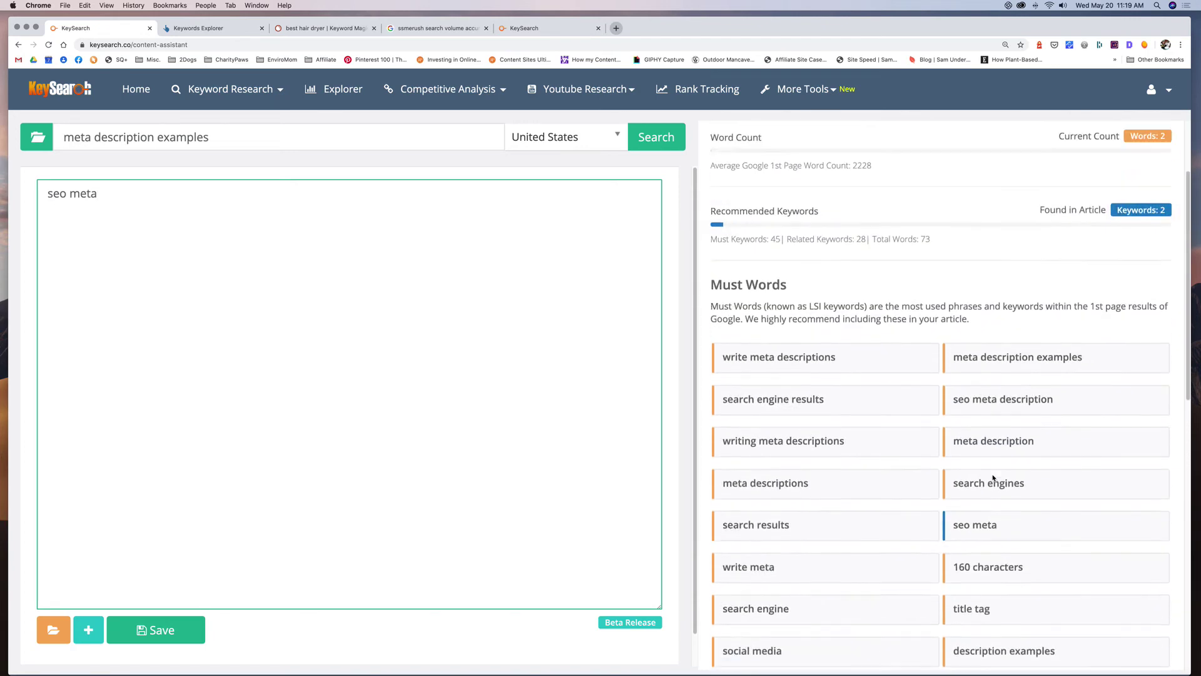
{"action": "scroll", "coordinate": [993, 478], "scroll_direction": "up", "scroll_amount": 2}
Check the Related keywords and append 'meta description tag' to the draft
{"action": "left_click", "coordinate": [782, 140]}
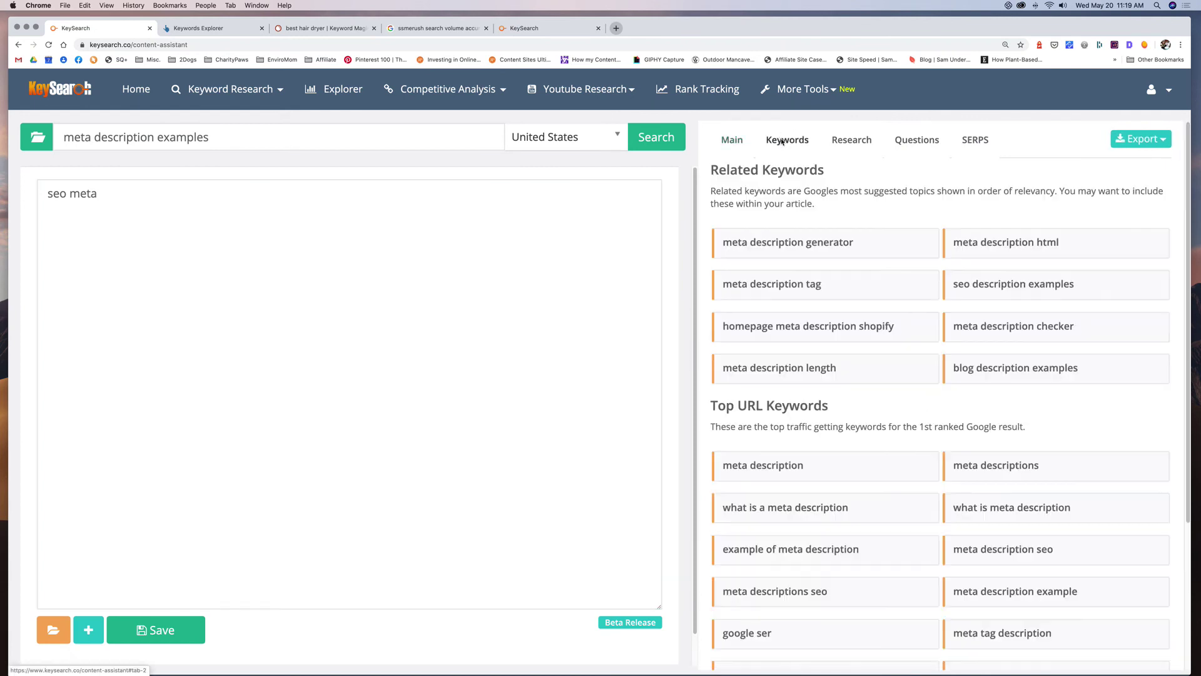
{"action": "left_click_drag", "start_coordinate": [743, 170], "coordinate": [838, 176]}
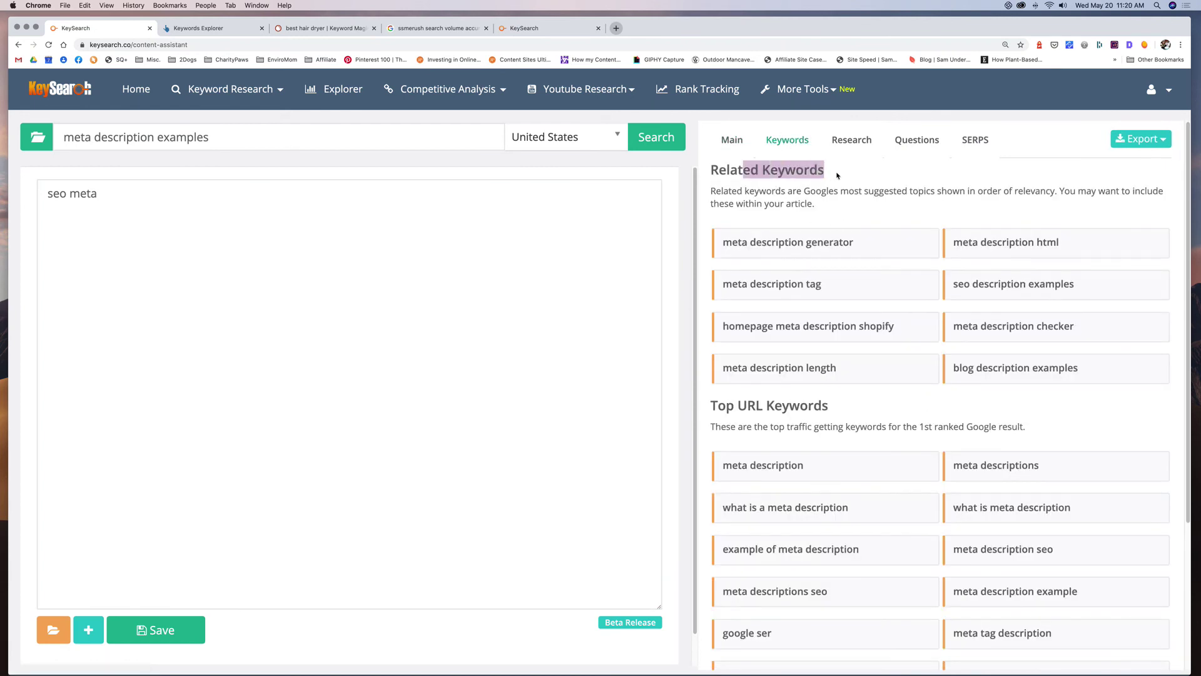
{"action": "left_click", "coordinate": [272, 191]}
{"action": "type", "text": "m"}
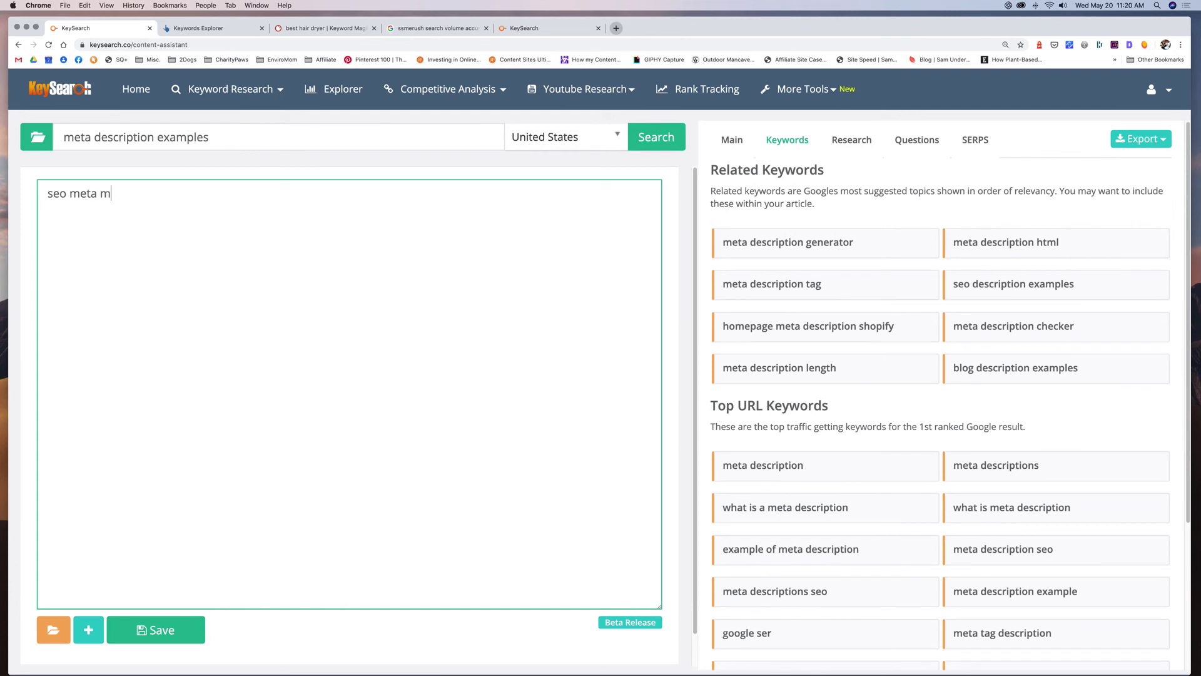
{"action": "type", "text": "eta description tag"}
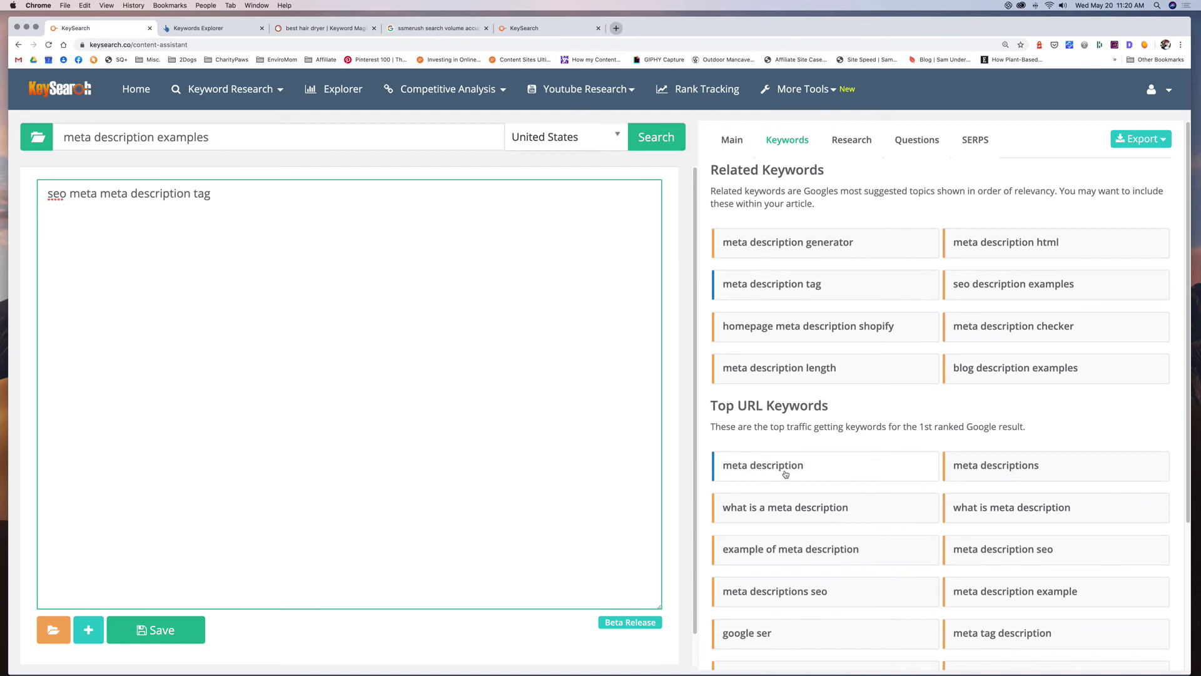
{"action": "scroll", "coordinate": [1037, 426], "scroll_direction": "down", "scroll_amount": 1}
{"action": "scroll", "coordinate": [1038, 428], "scroll_direction": "down", "scroll_amount": 3}
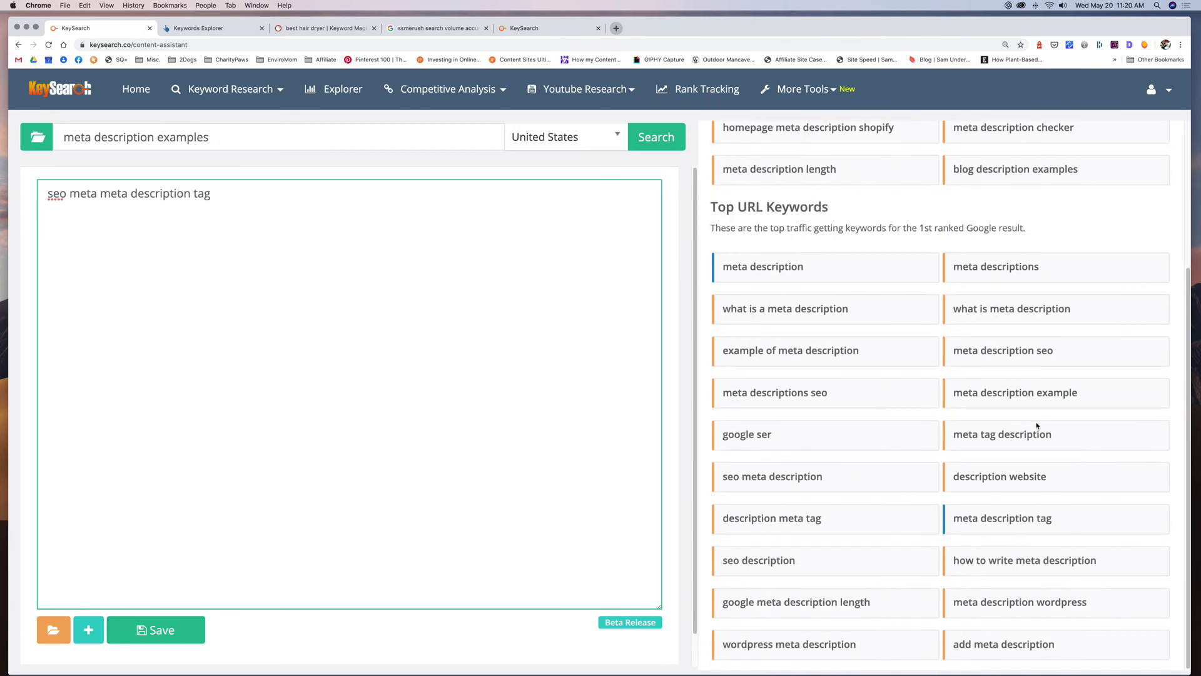
{"action": "scroll", "coordinate": [1033, 424], "scroll_direction": "up", "scroll_amount": 3}
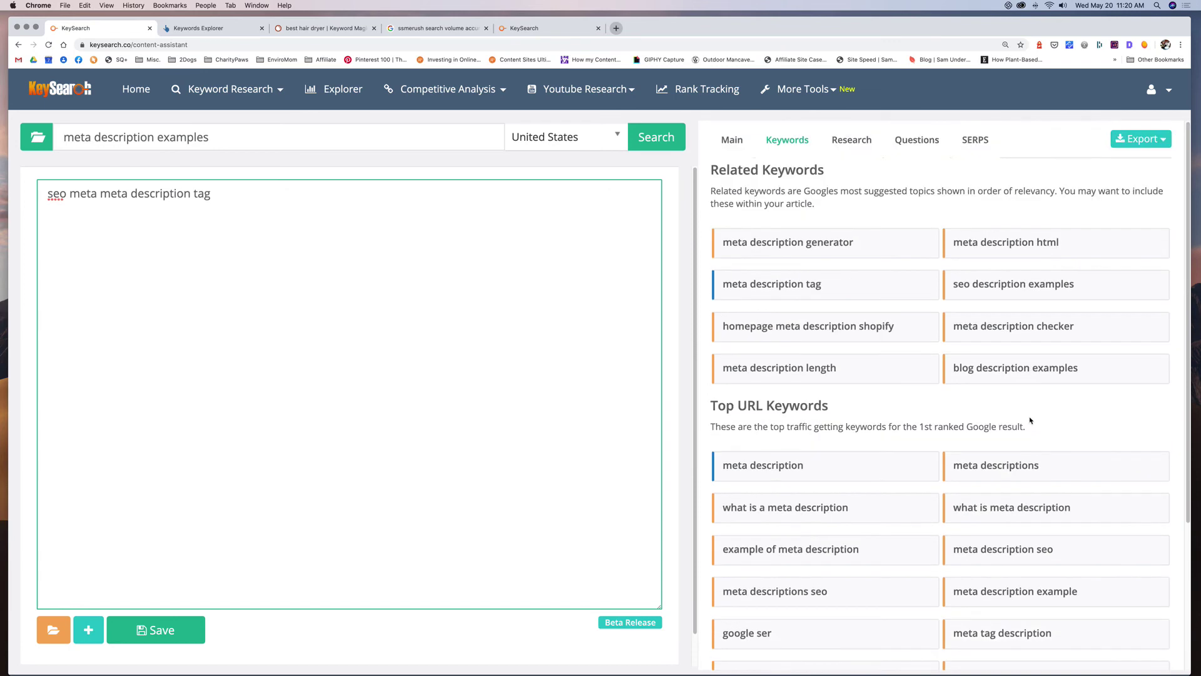
Review the Content Snippets, then list the popular questions starting with 'what is meta description example'
{"action": "left_click", "coordinate": [851, 140]}
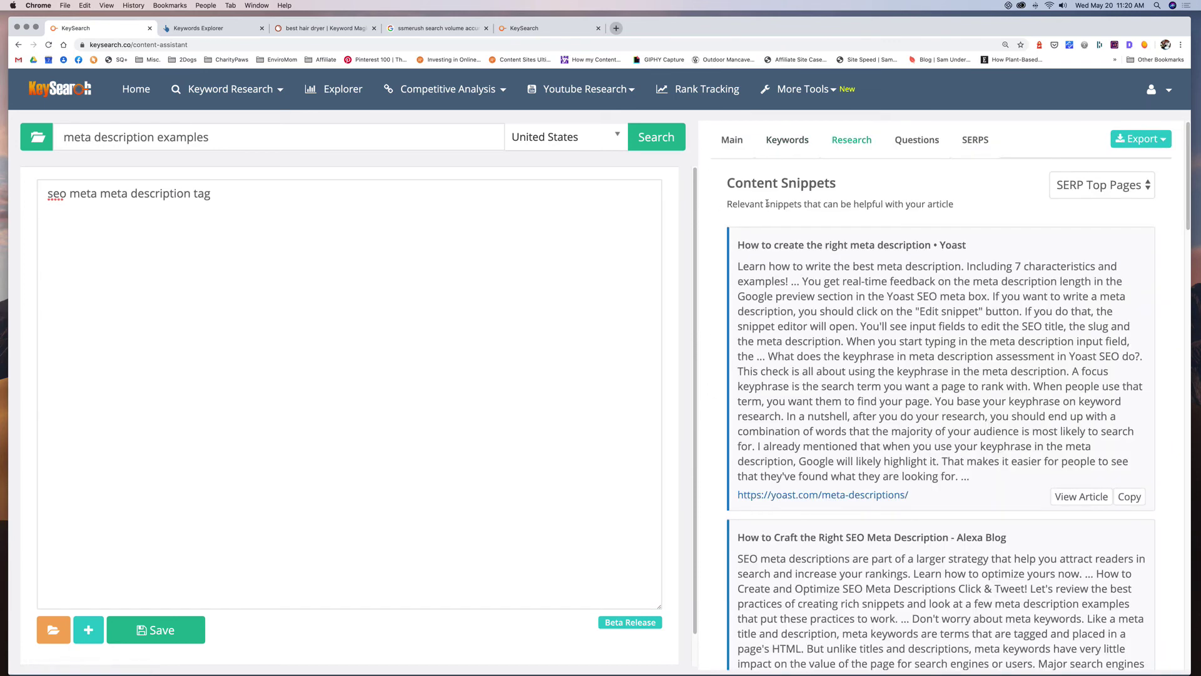
{"action": "left_click_drag", "start_coordinate": [765, 205], "coordinate": [941, 204]}
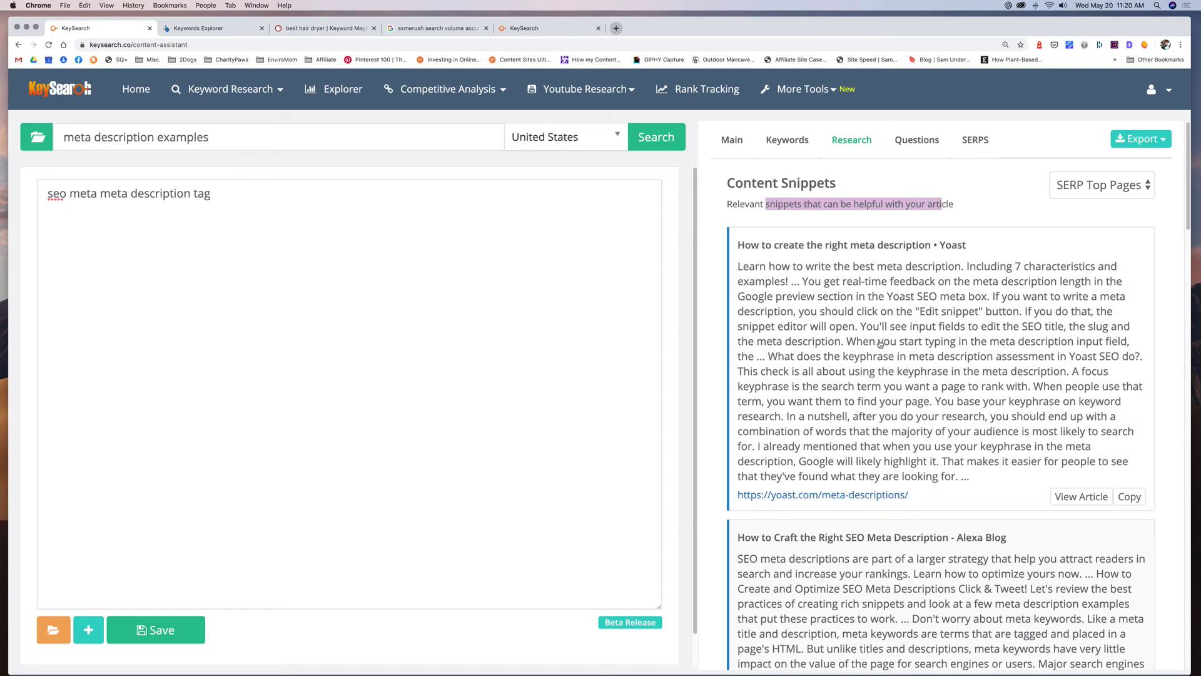
{"action": "left_click", "coordinate": [914, 143]}
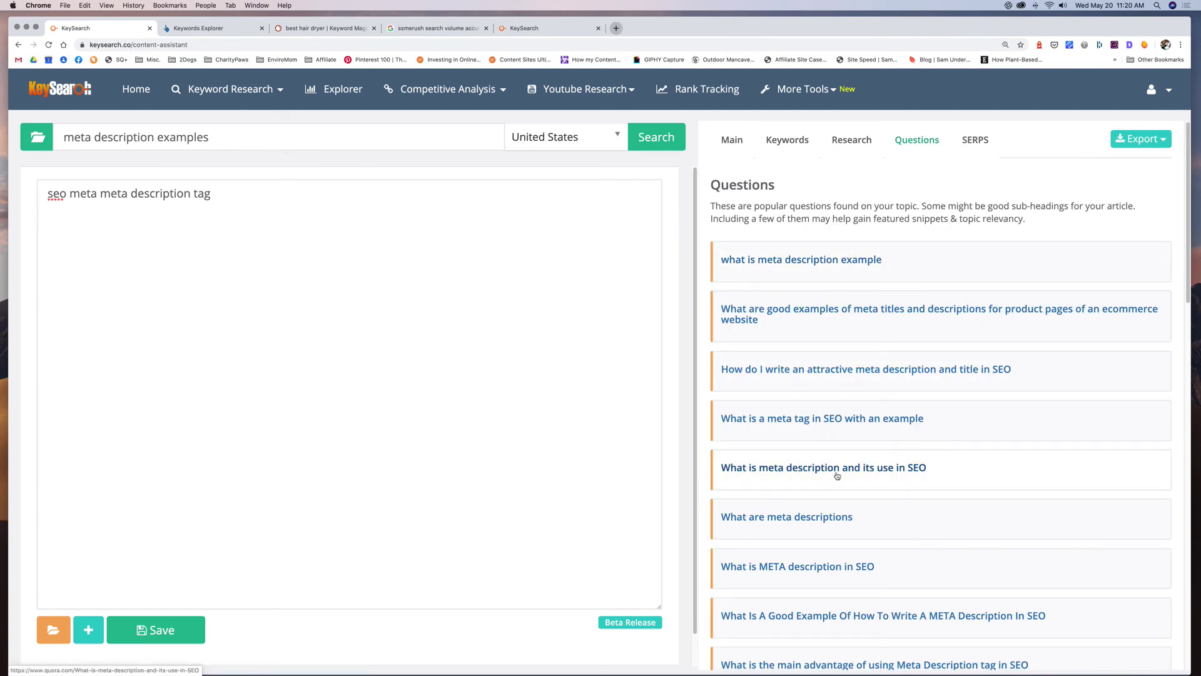
{"action": "scroll", "coordinate": [995, 477], "scroll_direction": "down", "scroll_amount": 7}
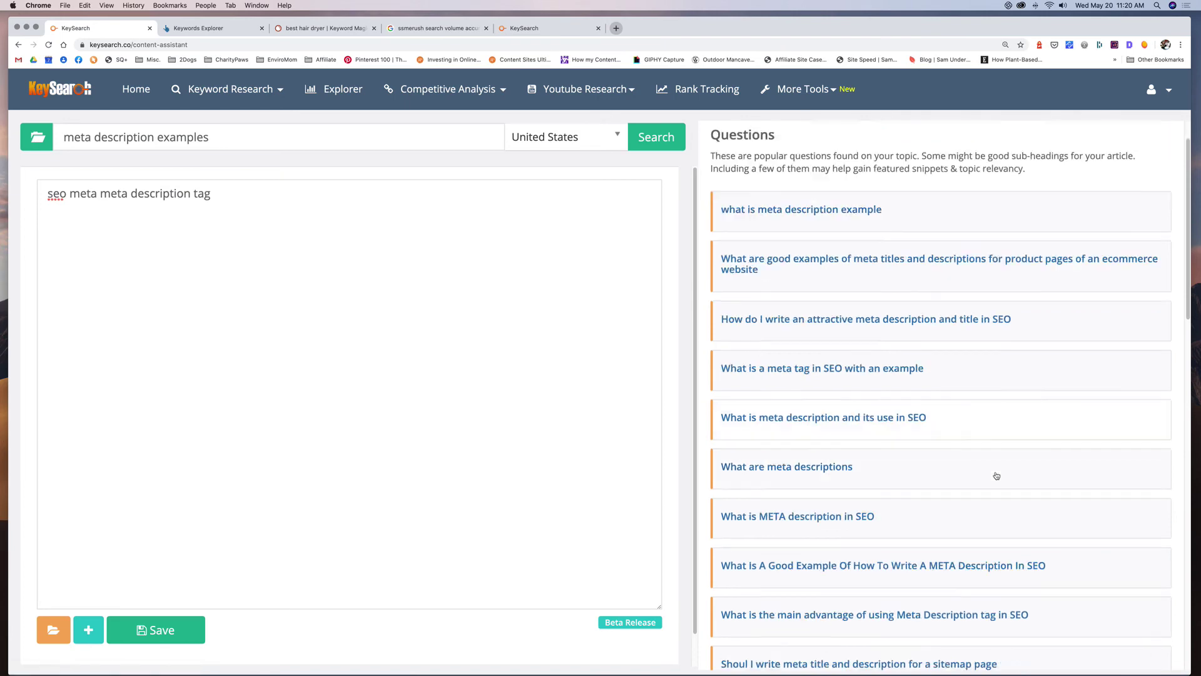
{"action": "scroll", "coordinate": [996, 476], "scroll_direction": "up", "scroll_amount": 7}
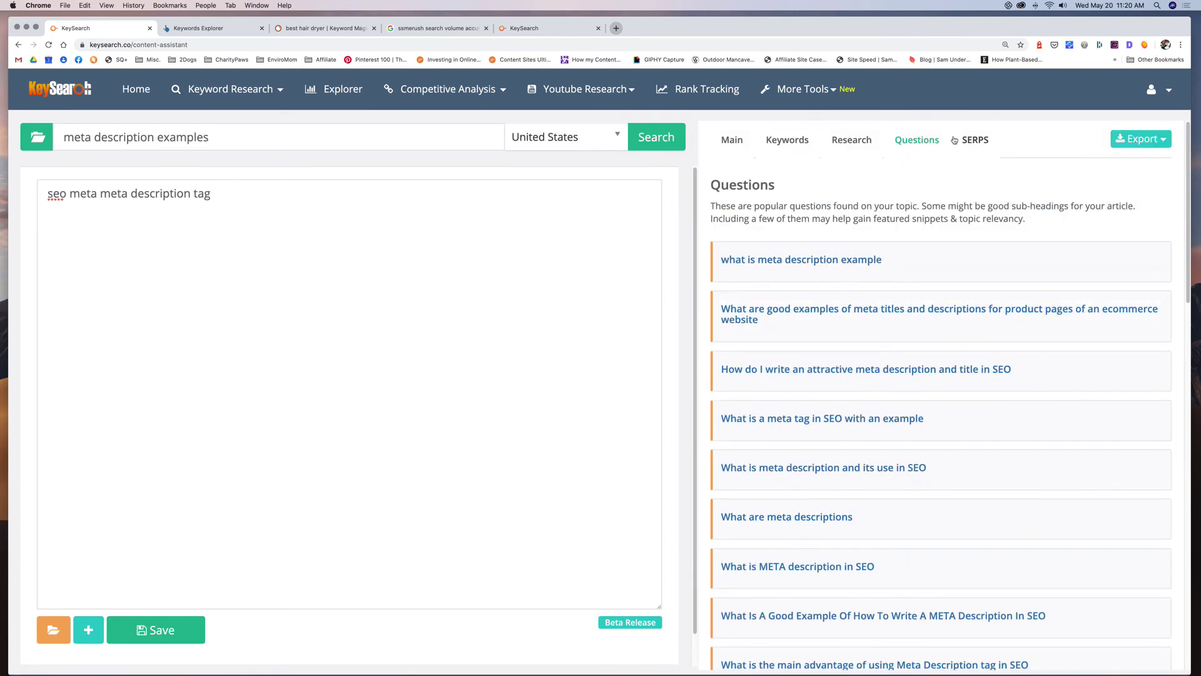
Browse the first-page Google top pages, led by Yoast's guide at 3065 words
{"action": "left_click", "coordinate": [974, 141]}
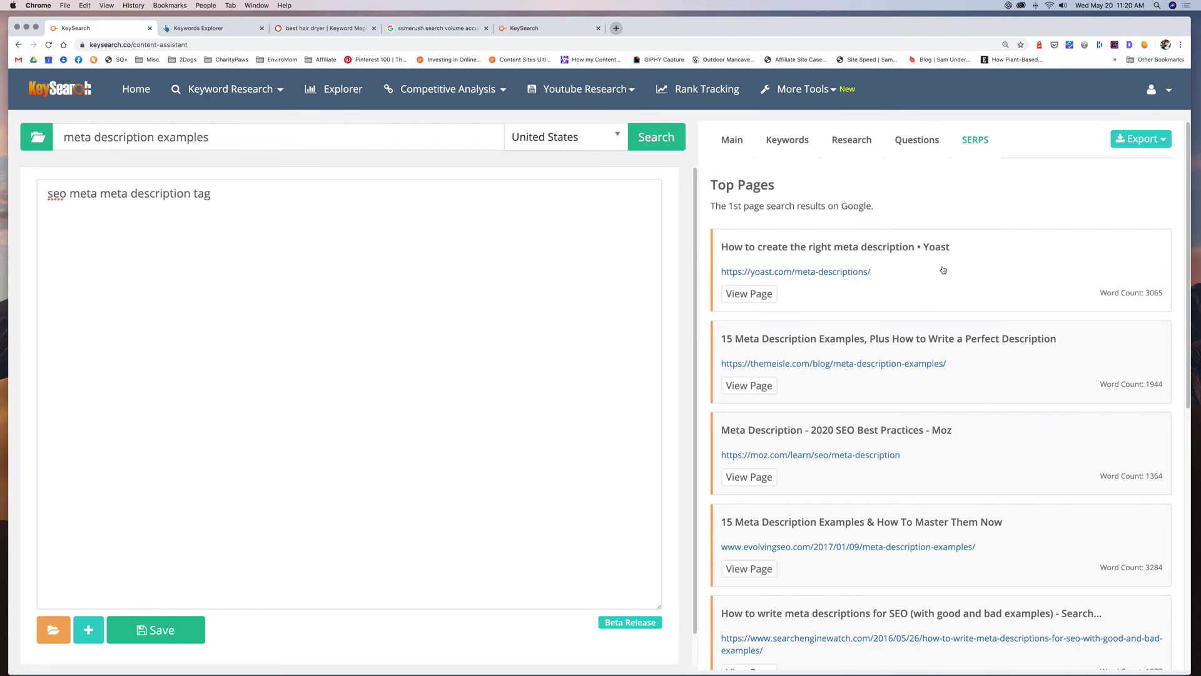
{"action": "scroll", "coordinate": [942, 268], "scroll_direction": "down", "scroll_amount": 7}
{"action": "scroll", "coordinate": [943, 270], "scroll_direction": "down", "scroll_amount": 1}
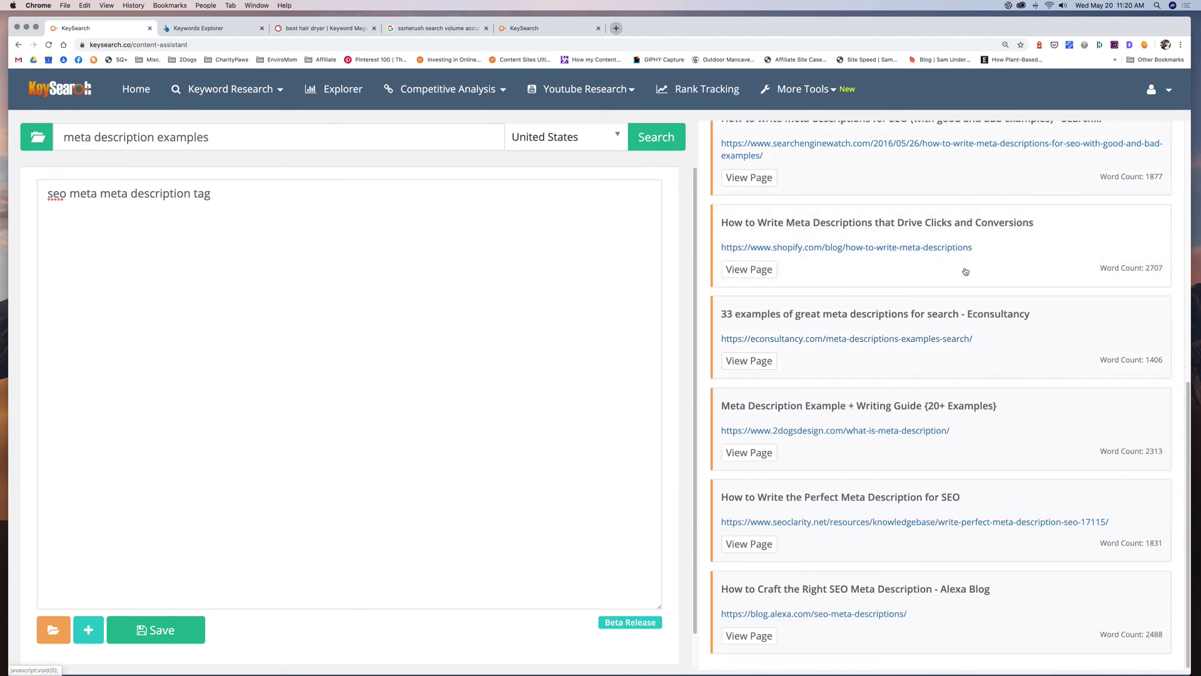
{"action": "scroll", "coordinate": [963, 268], "scroll_direction": "up", "scroll_amount": 8}
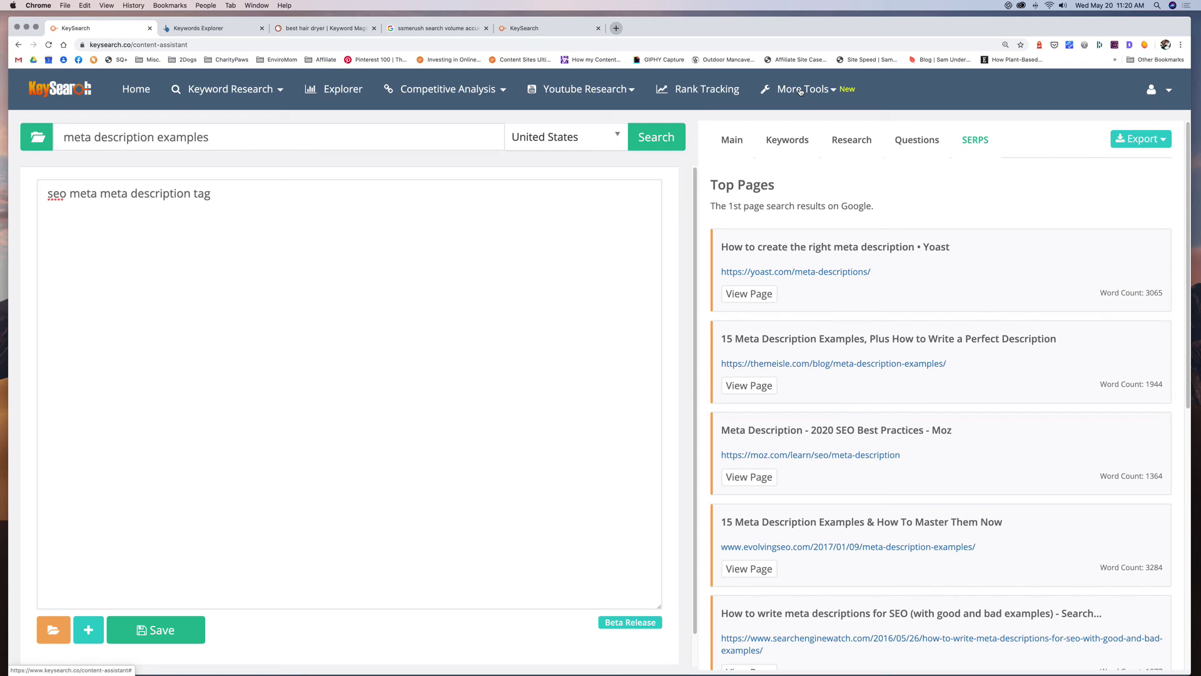
Open Opportunity Finder with keyword 'meta description examples' and expand the opportunity type dropdown
{"action": "left_click", "coordinate": [801, 91]}
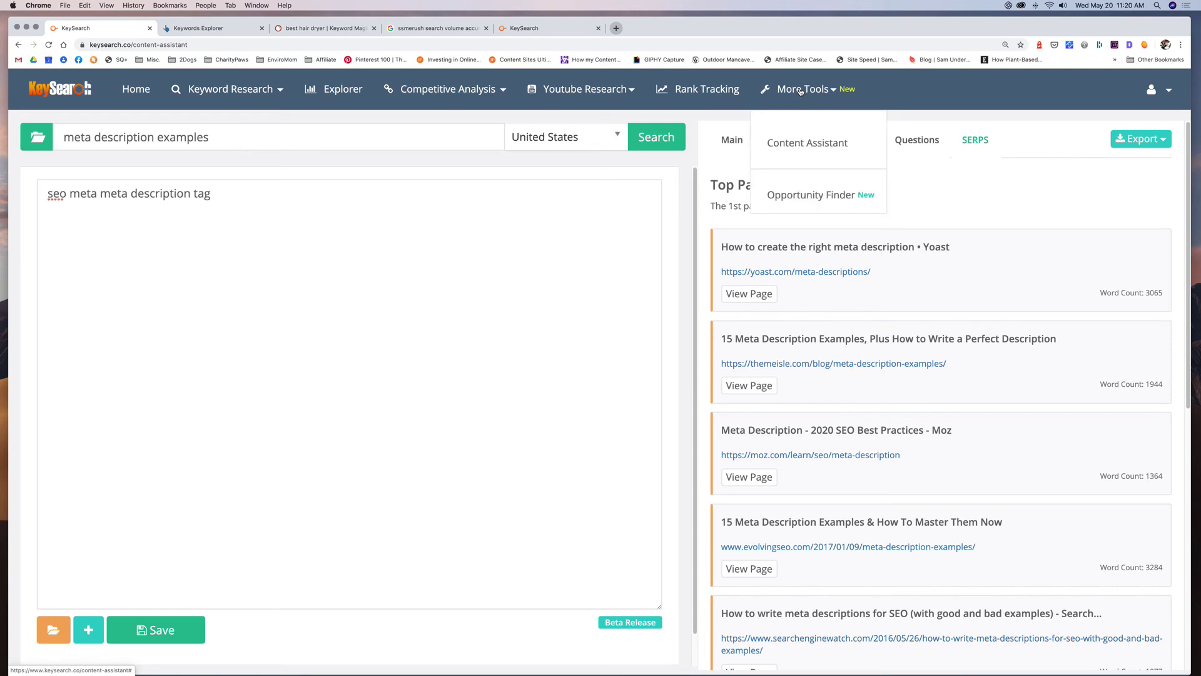
{"action": "left_click", "coordinate": [837, 197]}
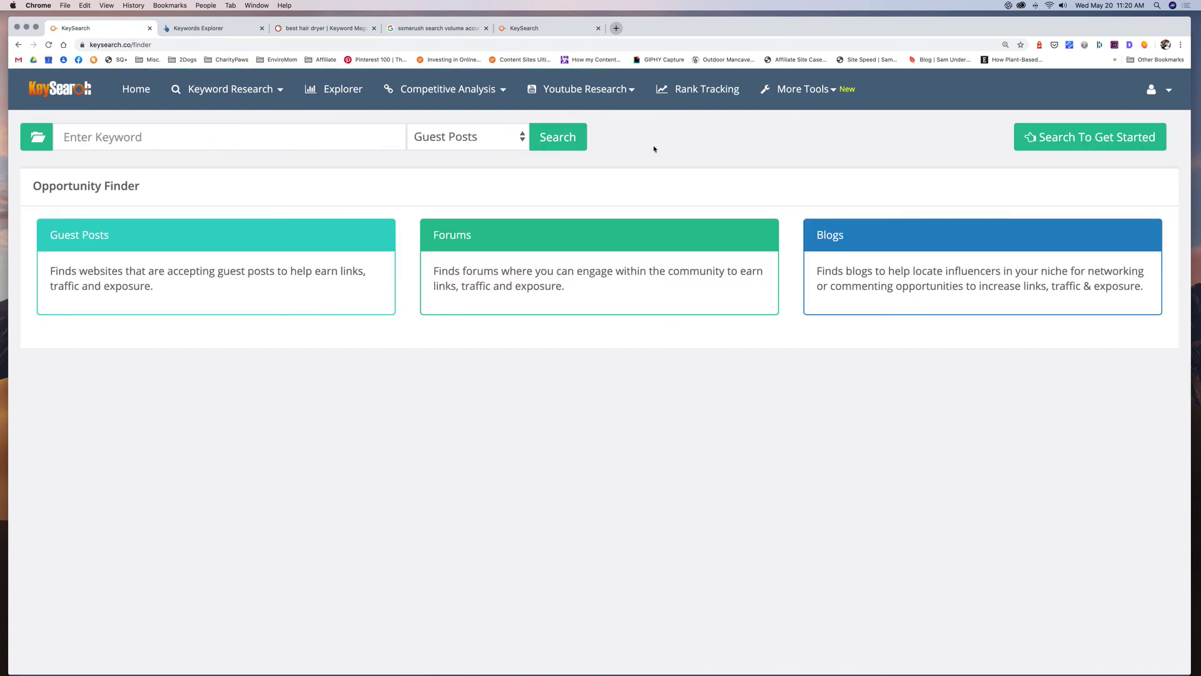
{"action": "left_click", "coordinate": [123, 135]}
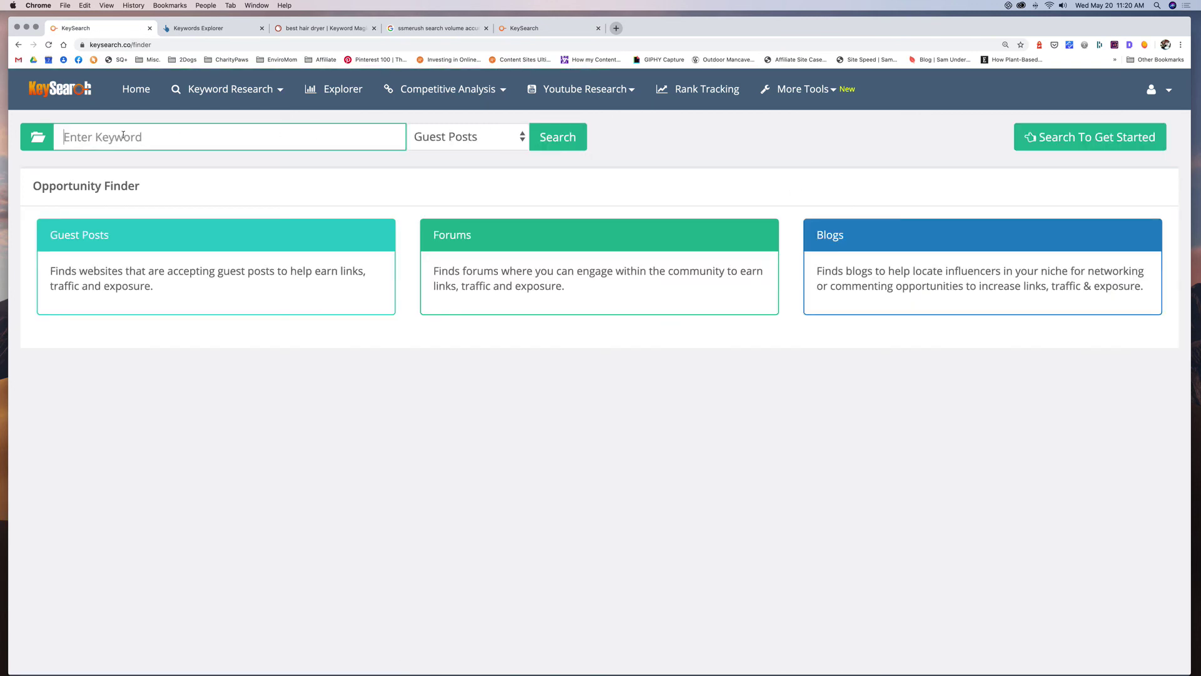
{"action": "type", "text": "meta desc"}
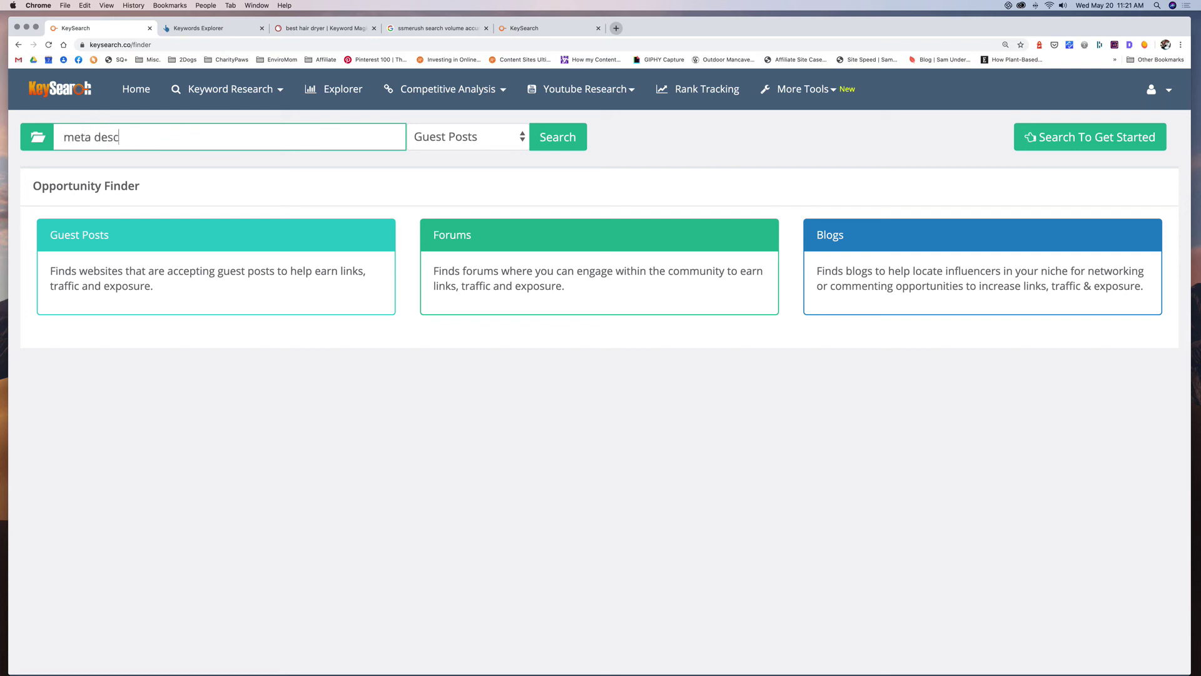
{"action": "type", "text": "ription examples"}
{"action": "left_click", "coordinate": [463, 138]}
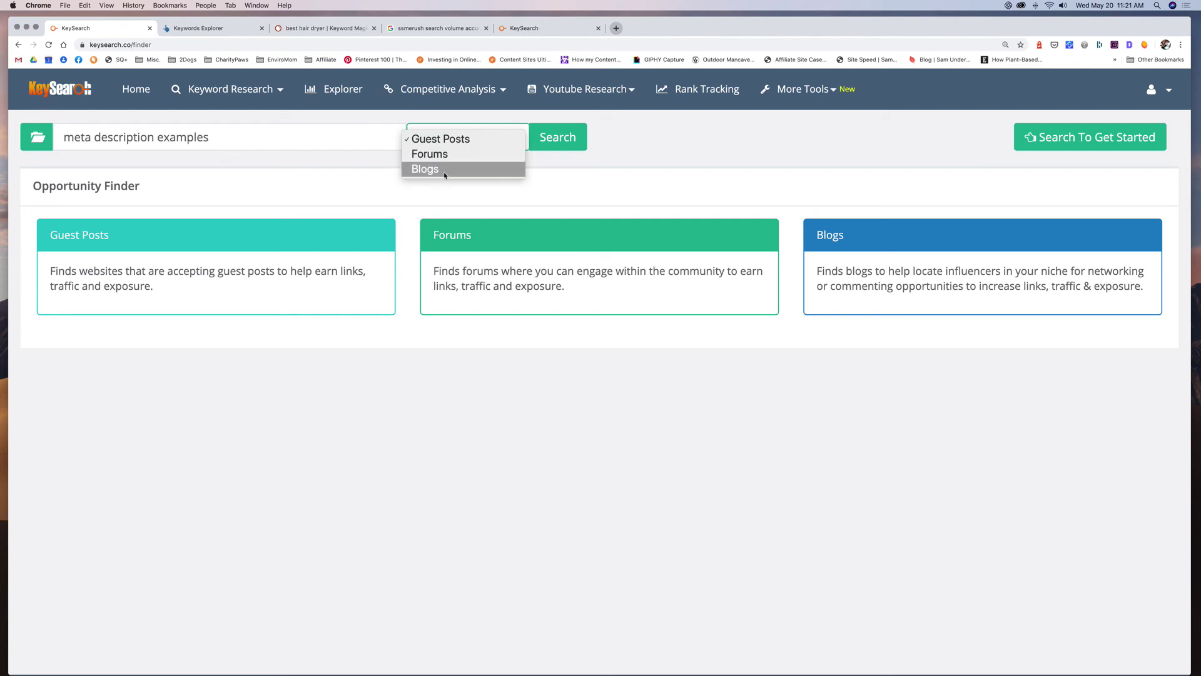
Search forums for 'meta description examples' and review the six sites found
{"action": "left_click", "coordinate": [560, 138]}
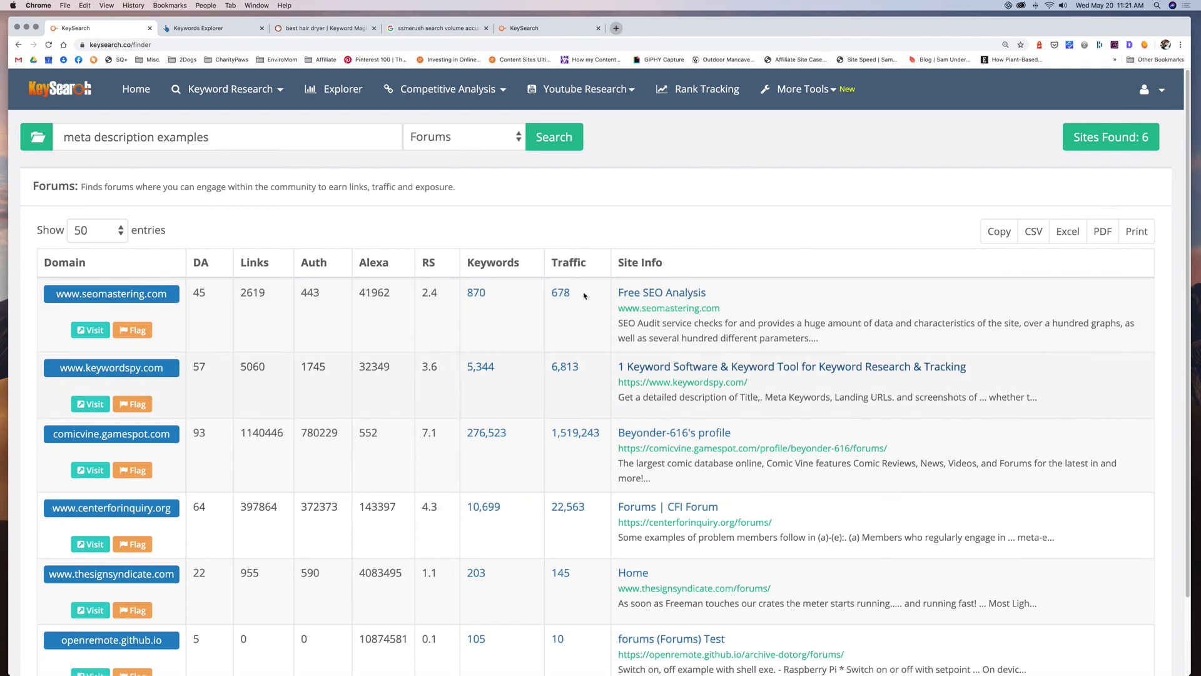
{"action": "scroll", "coordinate": [694, 432], "scroll_direction": "down", "scroll_amount": 1}
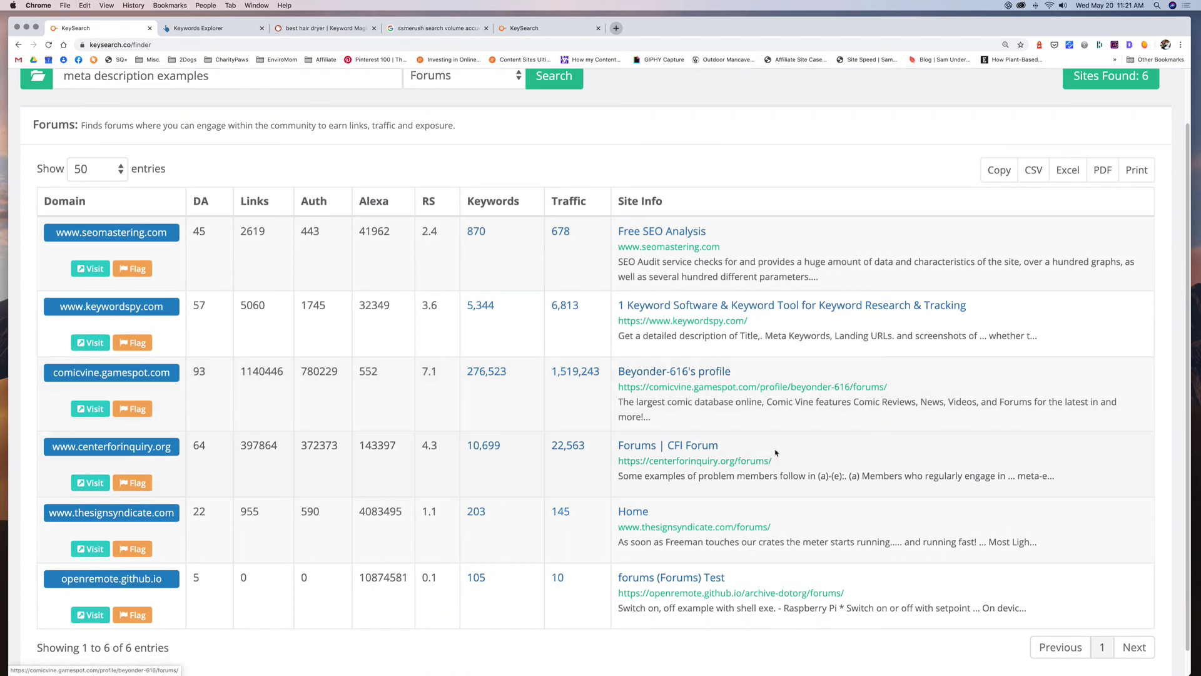
{"action": "scroll", "coordinate": [774, 452], "scroll_direction": "down", "scroll_amount": 1}
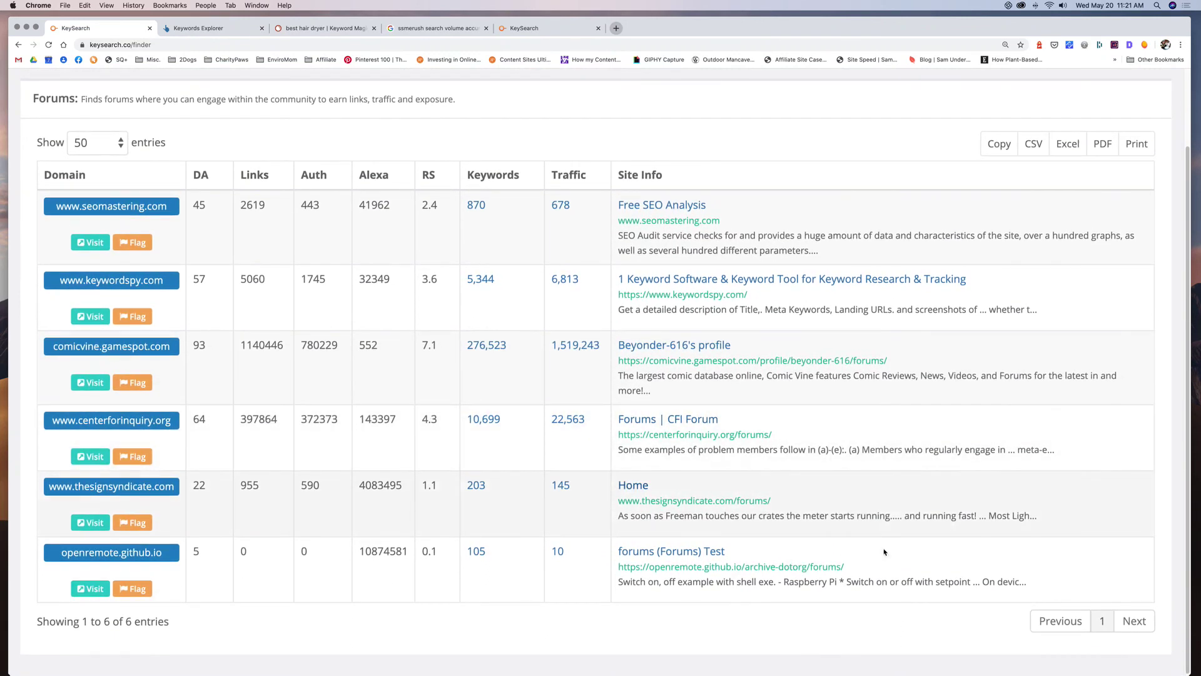
{"action": "scroll", "coordinate": [646, 493], "scroll_direction": "up", "scroll_amount": 3}
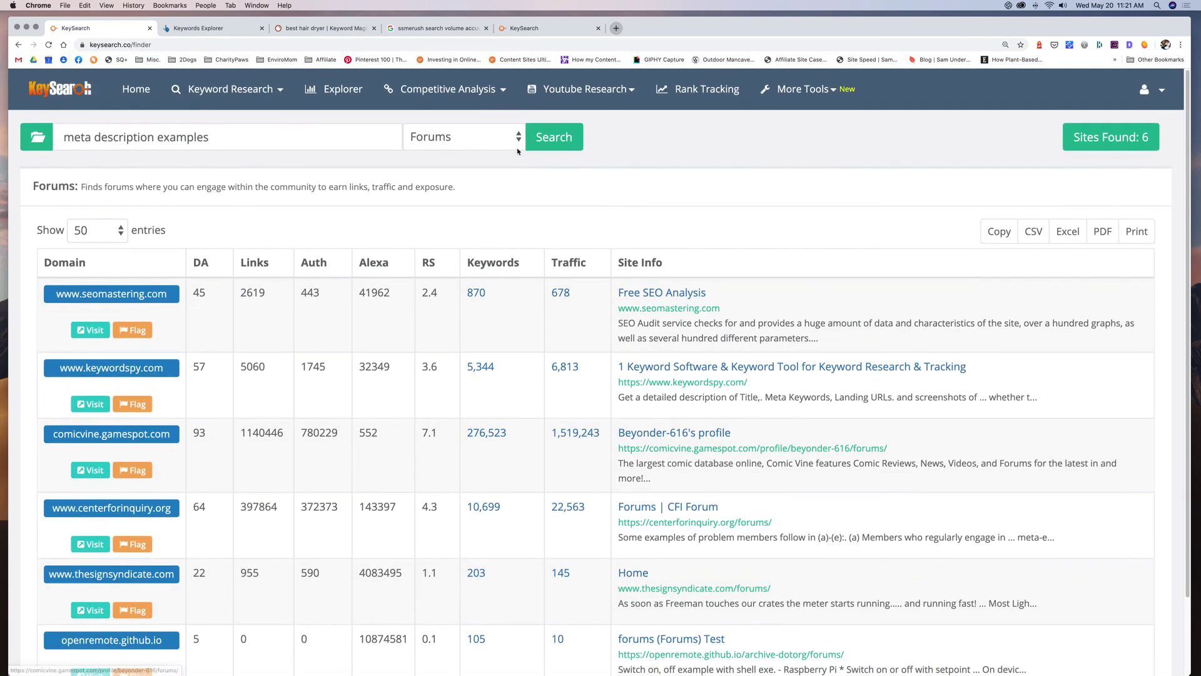
{"action": "left_click", "coordinate": [459, 138]}
Try a Blogs search with no results, then search Guest Posts and review the 19 sites
{"action": "left_click", "coordinate": [457, 154]}
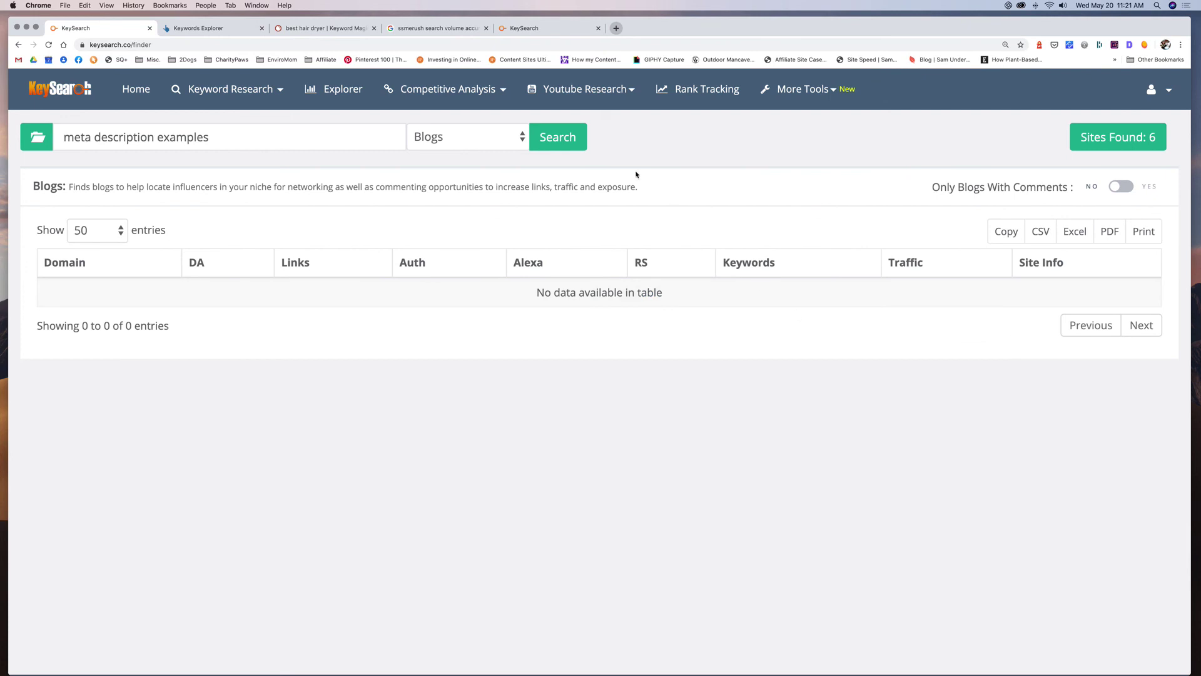
{"action": "left_click", "coordinate": [500, 139]}
{"action": "left_click", "coordinate": [454, 110]}
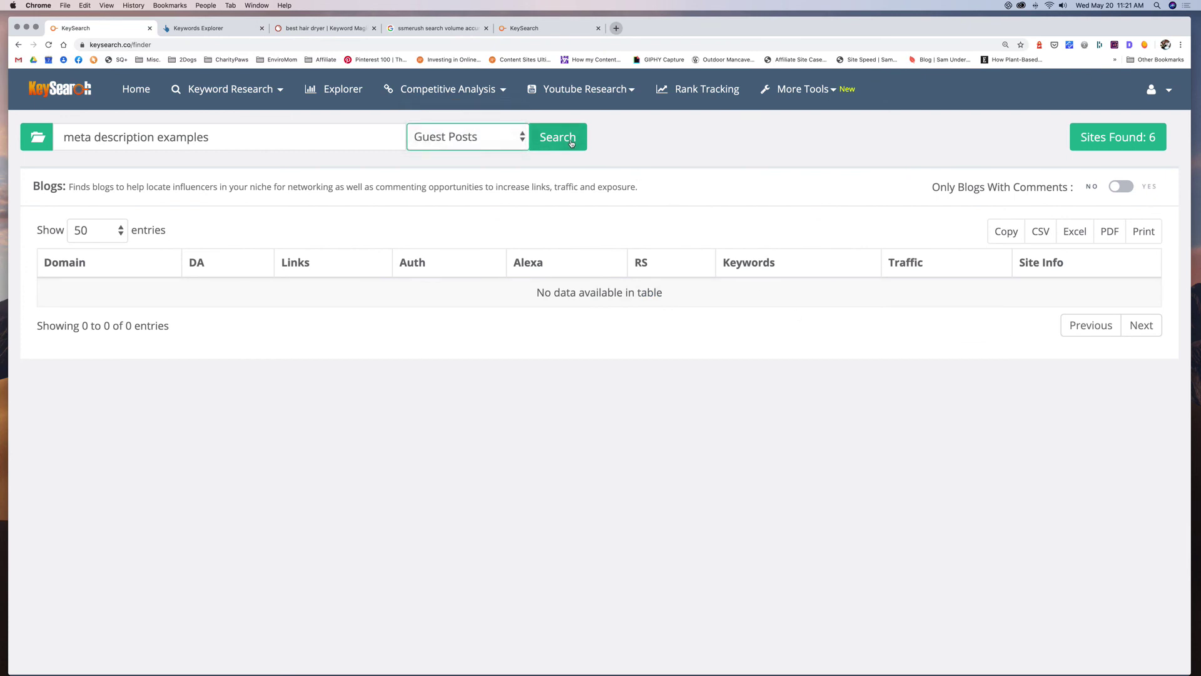
{"action": "left_click", "coordinate": [570, 142]}
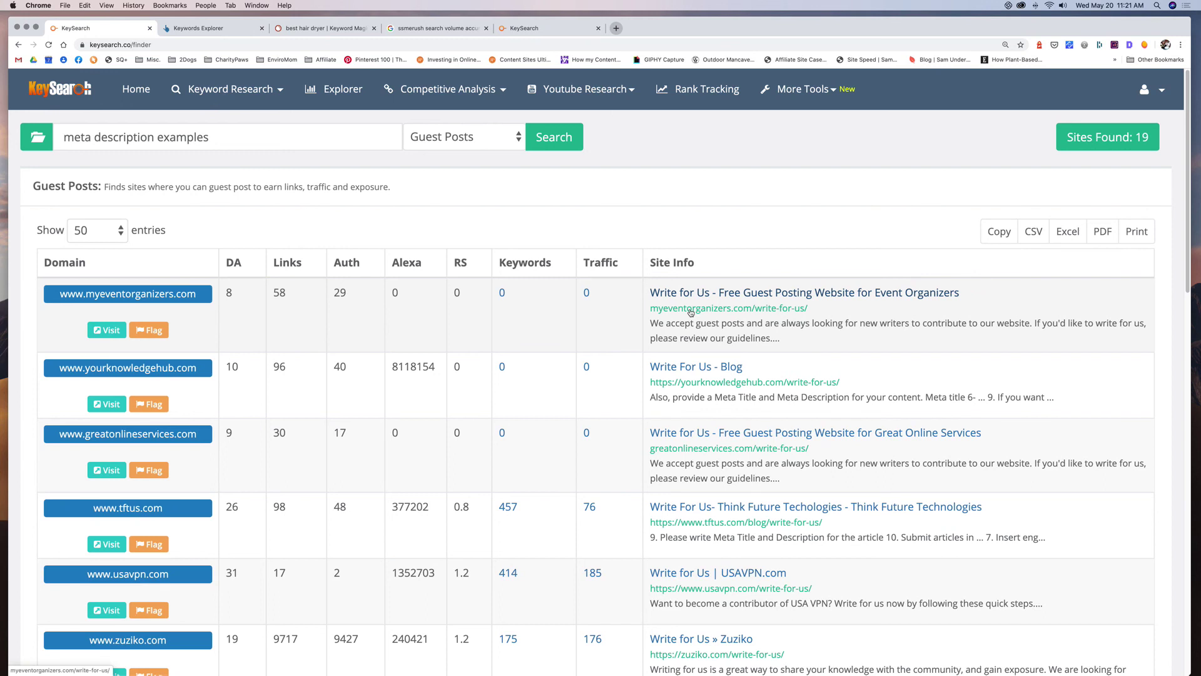
{"action": "scroll", "coordinate": [690, 311], "scroll_direction": "down", "scroll_amount": 3}
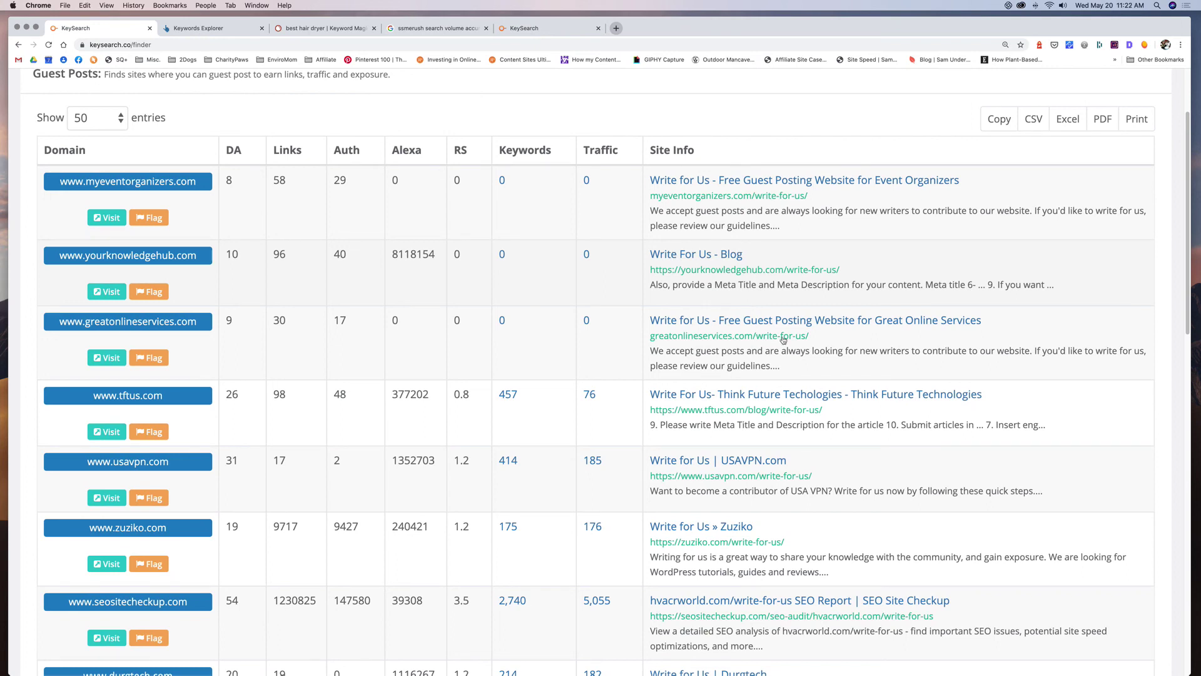
{"action": "scroll", "coordinate": [893, 429], "scroll_direction": "down", "scroll_amount": 5}
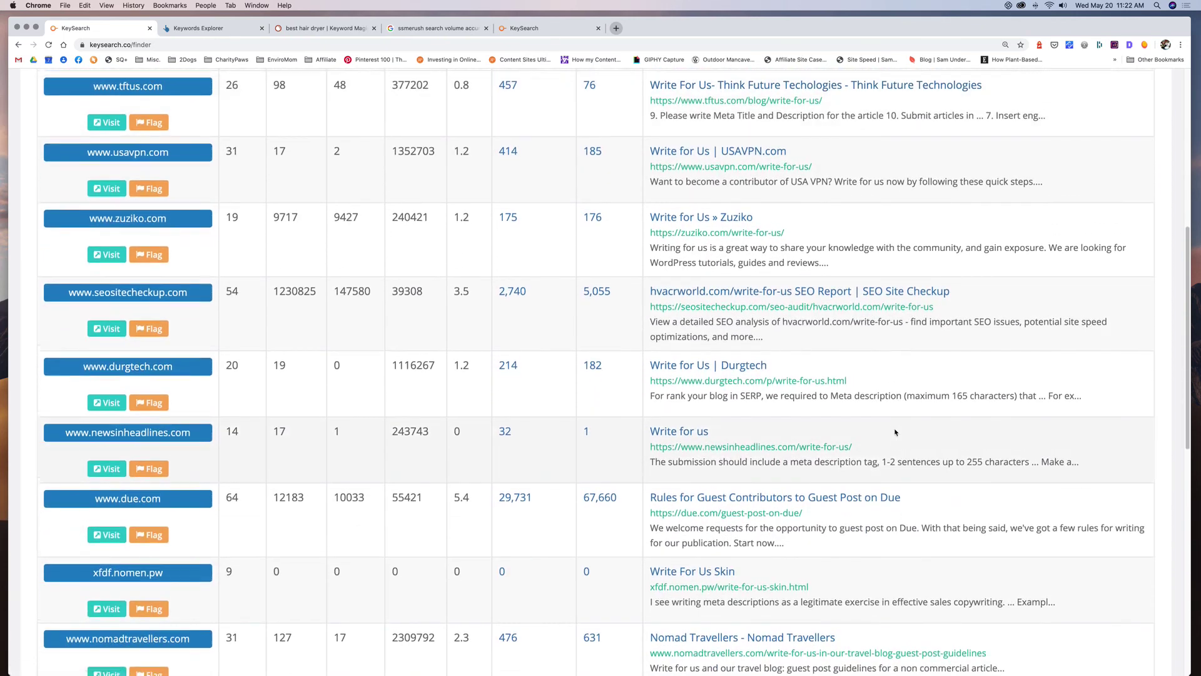
{"action": "scroll", "coordinate": [895, 433], "scroll_direction": "up", "scroll_amount": 7}
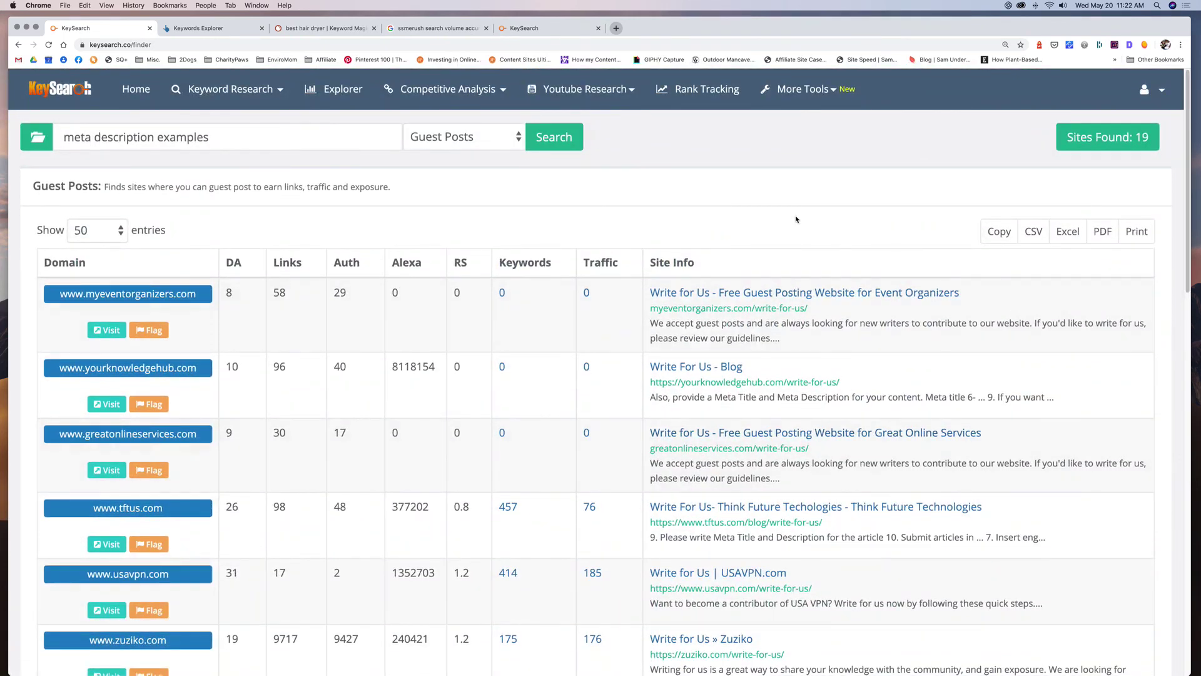
{"action": "left_click", "coordinate": [237, 90]}
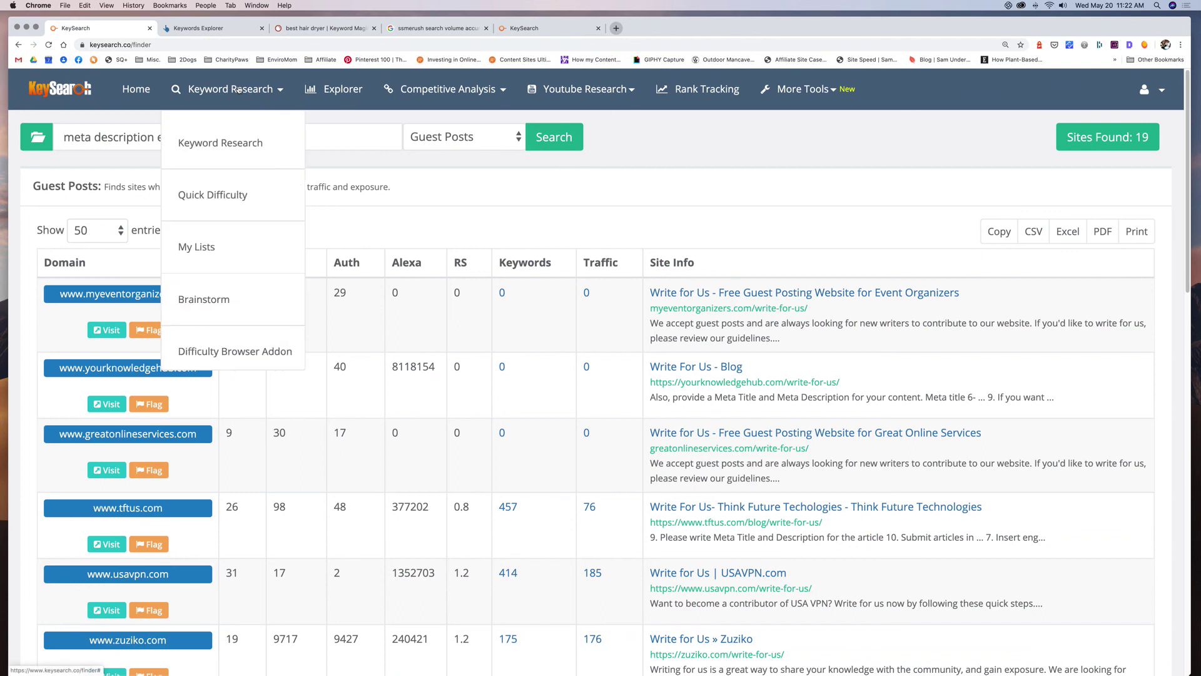